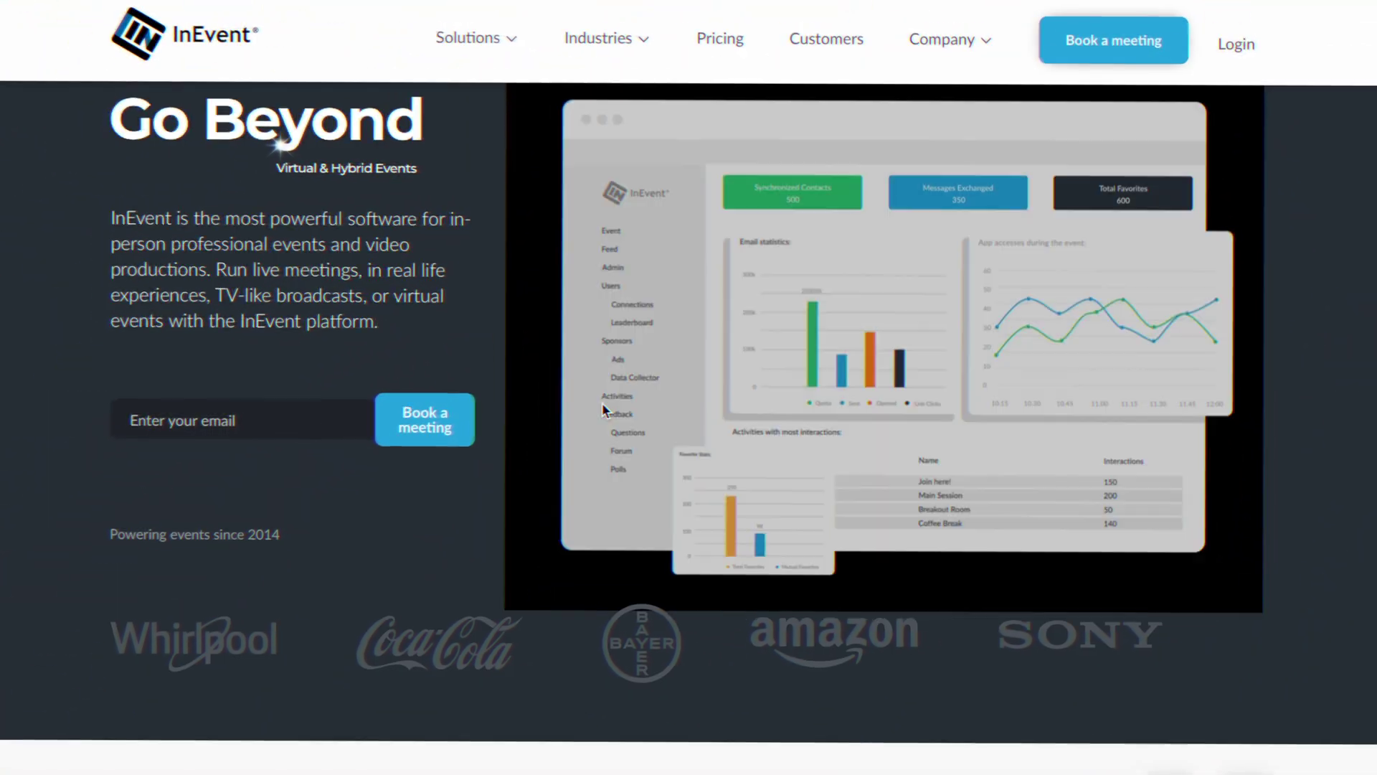
Scroll down to the Live Studio section and set the purple picture as the stage background.
scroll(602, 406, "down", 4)
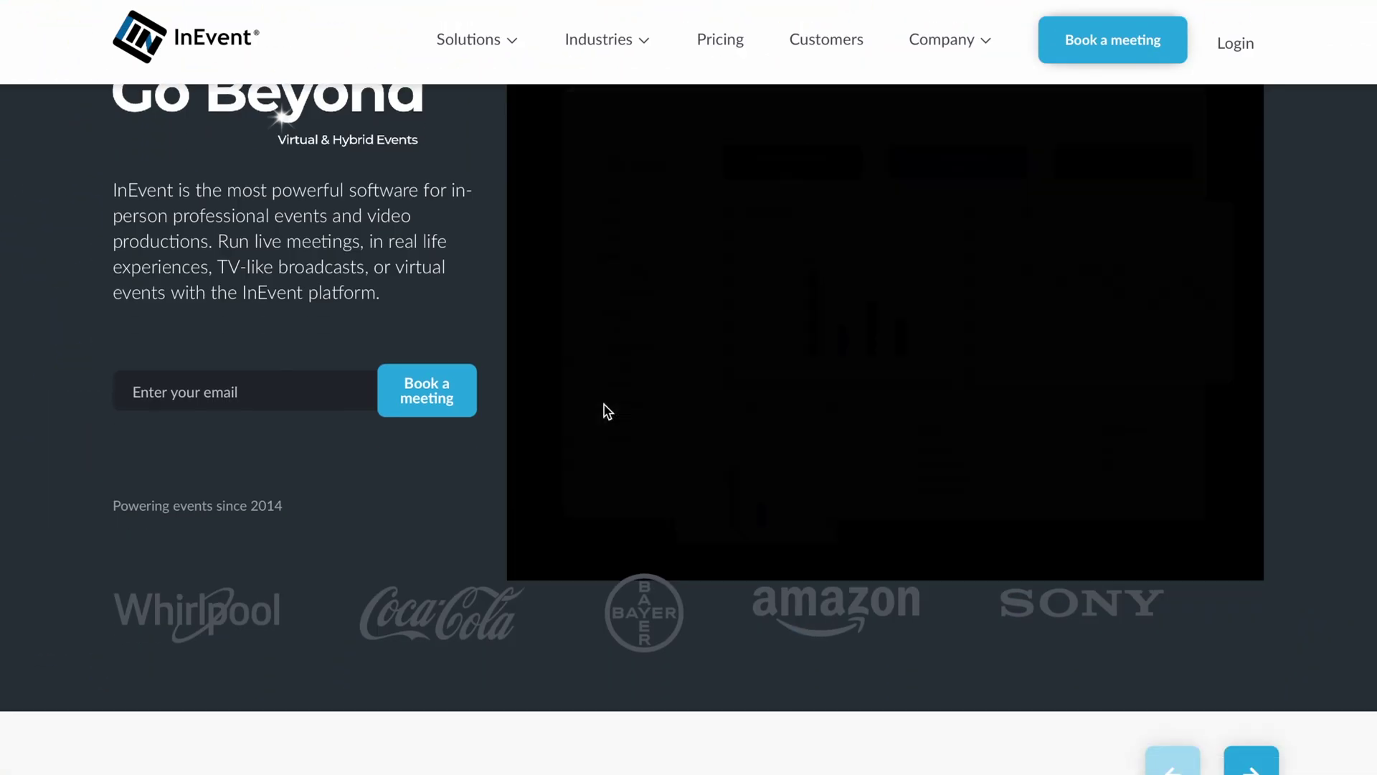
scroll(608, 411, "down", 5)
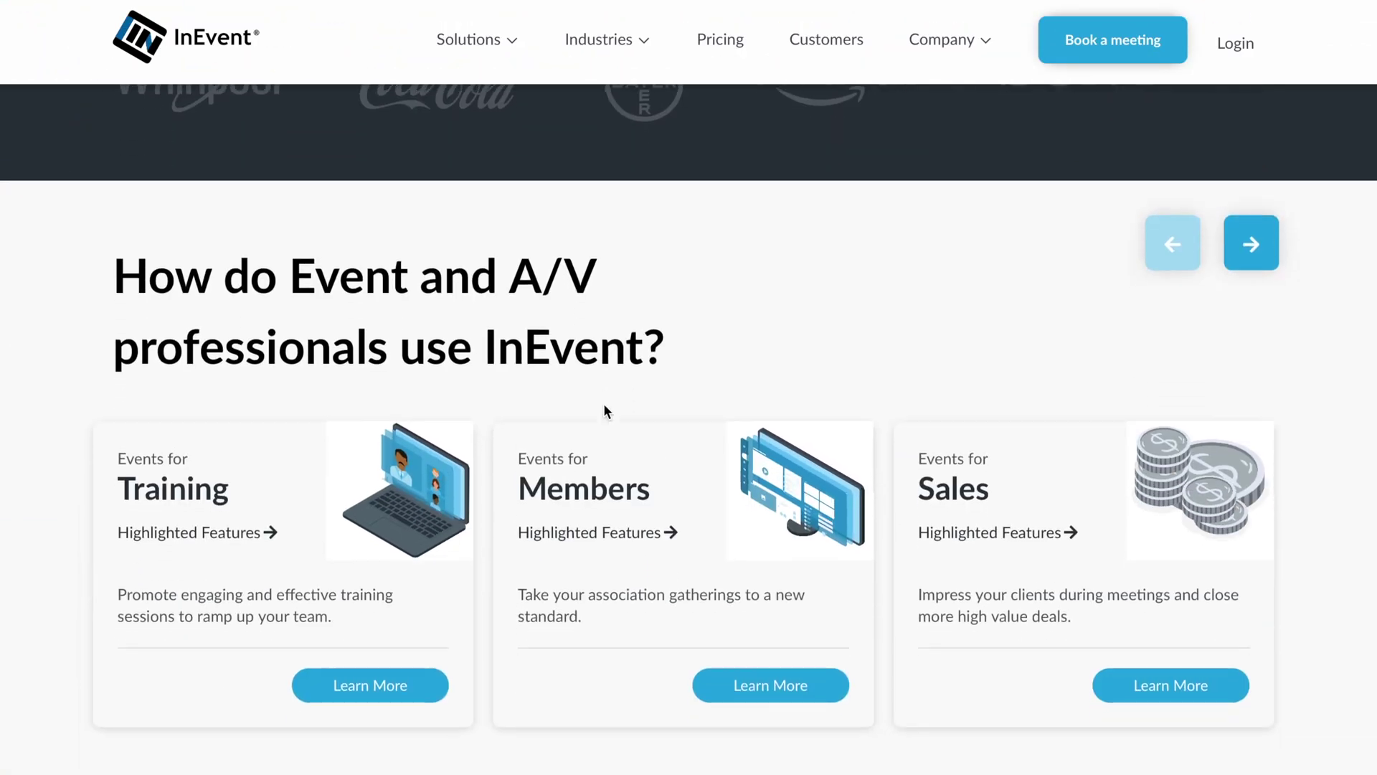
scroll(607, 411, "down", 5)
mouse_move(606, 411)
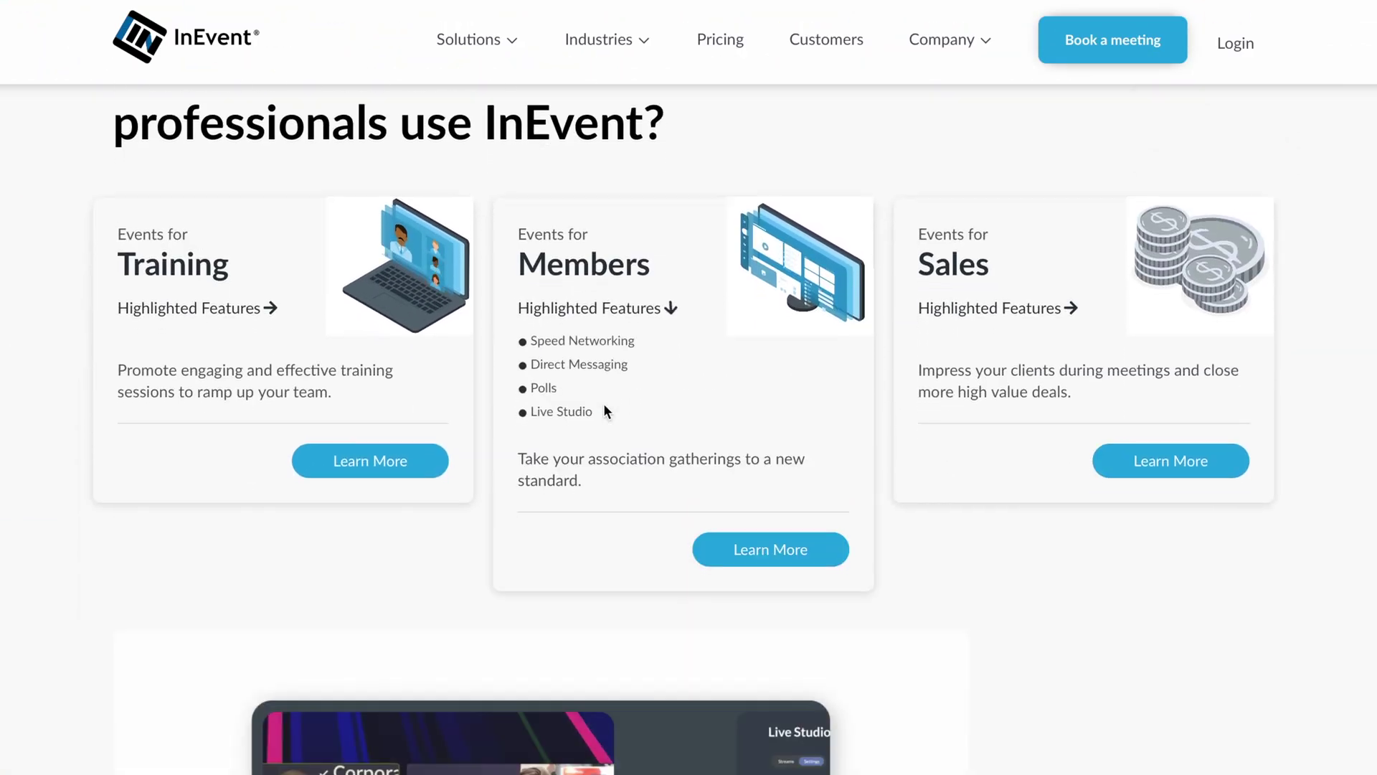
scroll(606, 411, "down", 4)
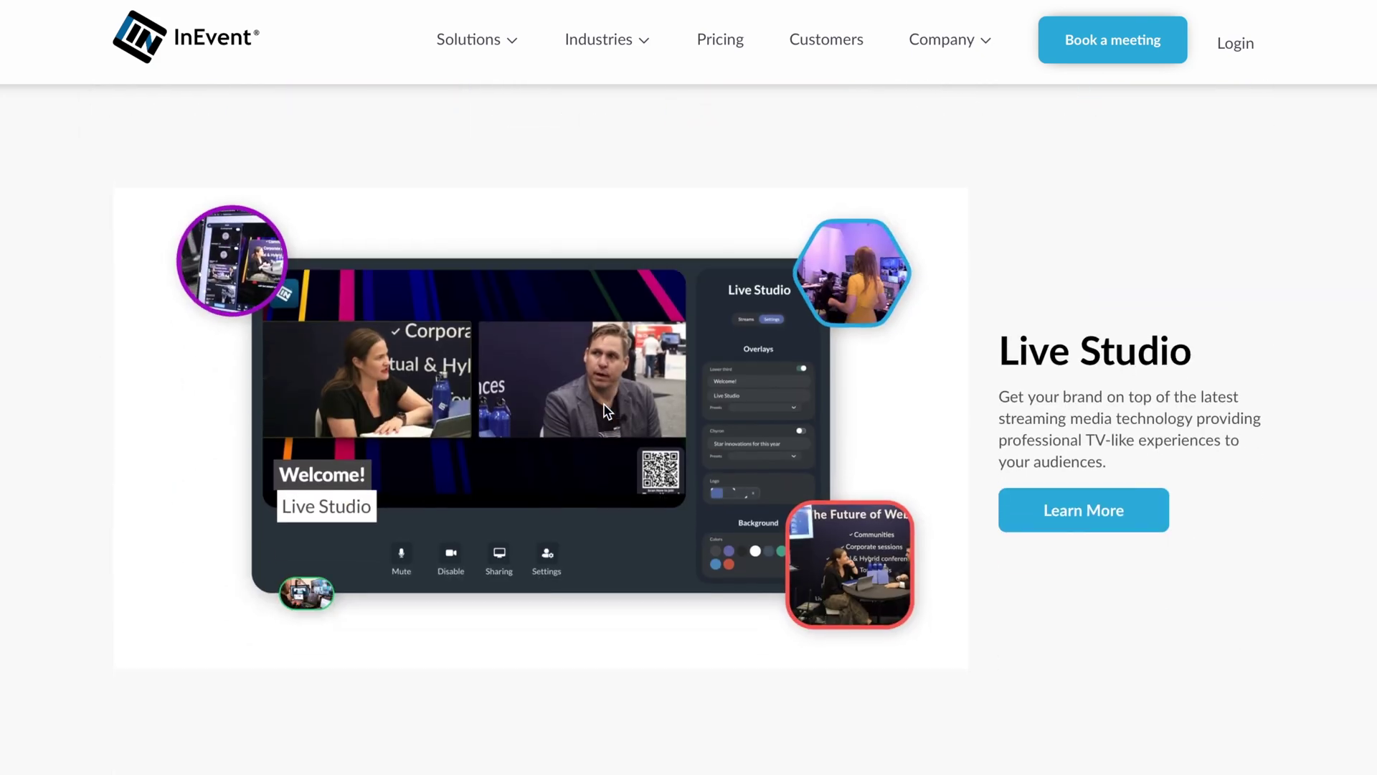
scroll(608, 411, "down", 1)
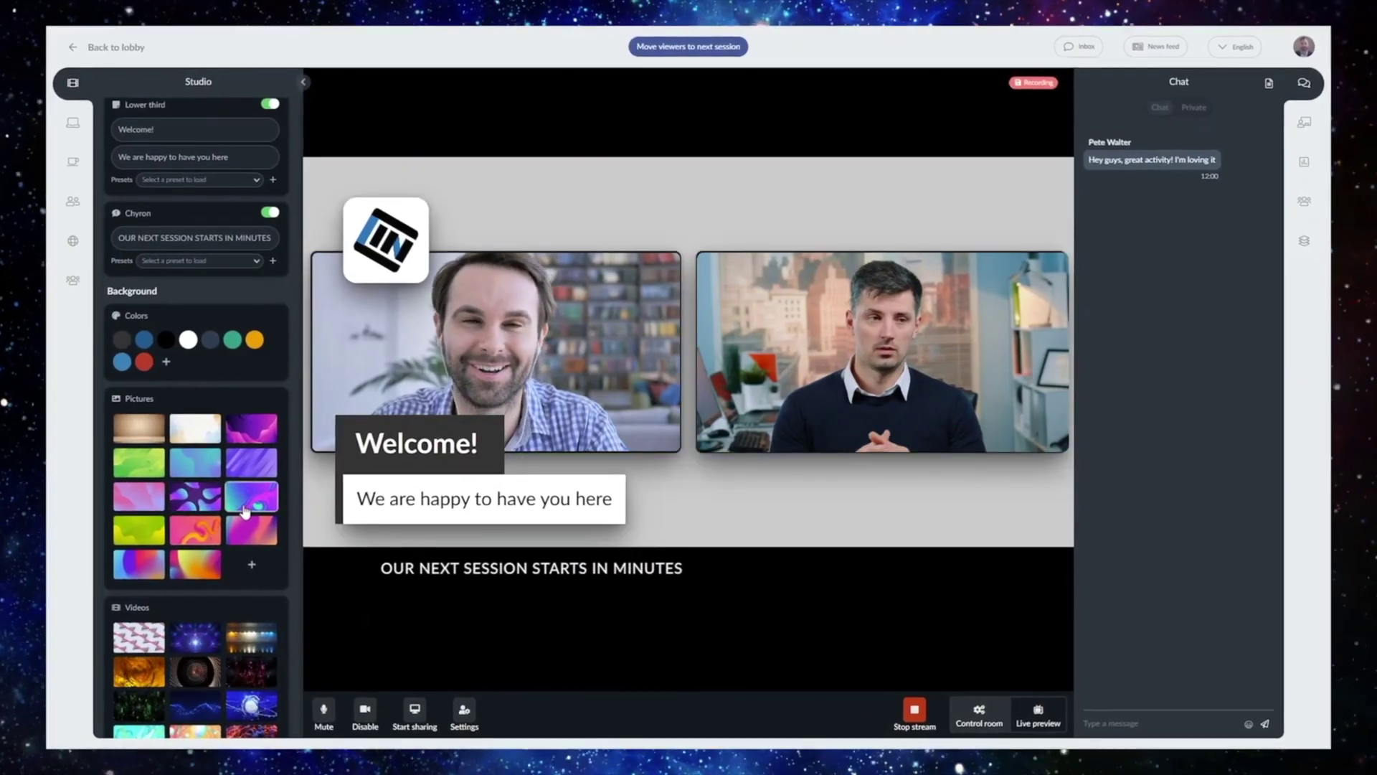
left_click(244, 510)
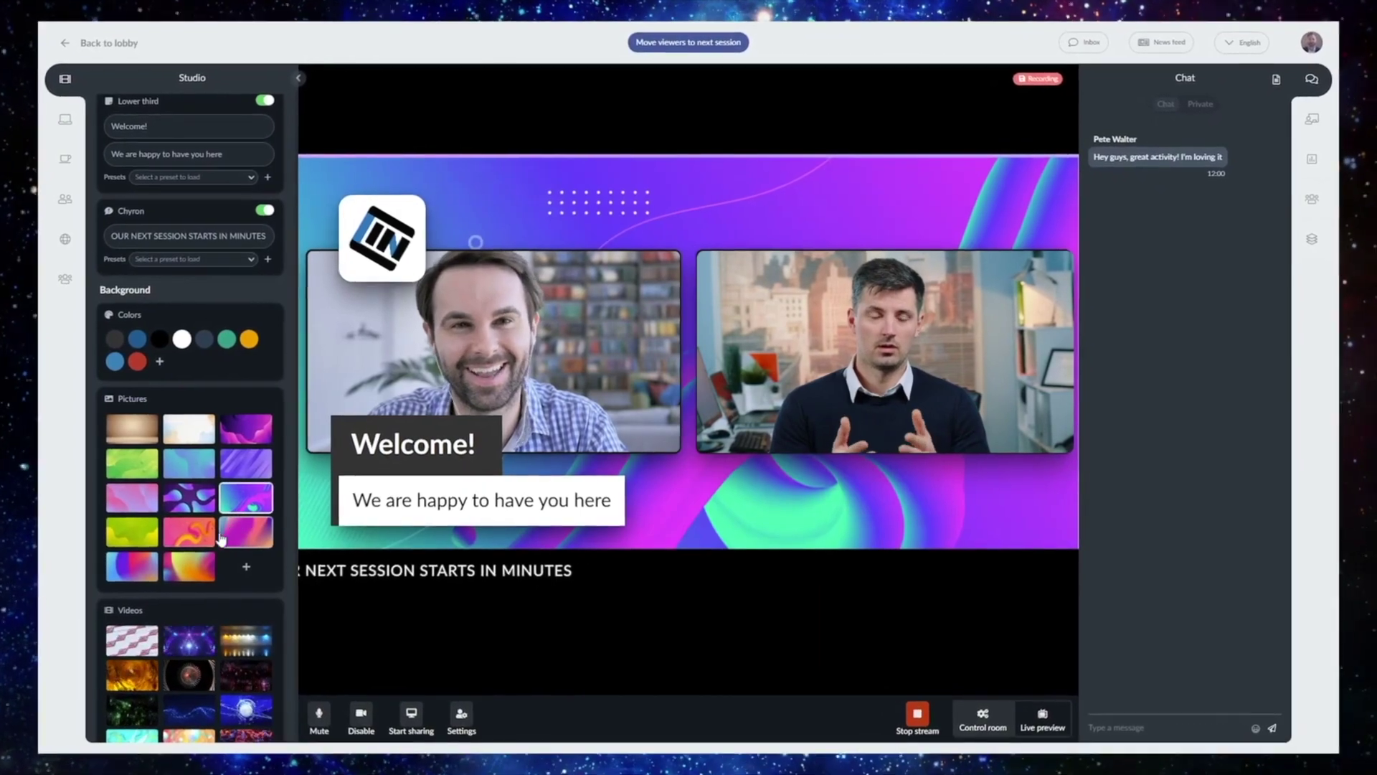
Make the stage background solid blue and switch the speakers to a picture-in-picture layout.
scroll(179, 509, "up", 3)
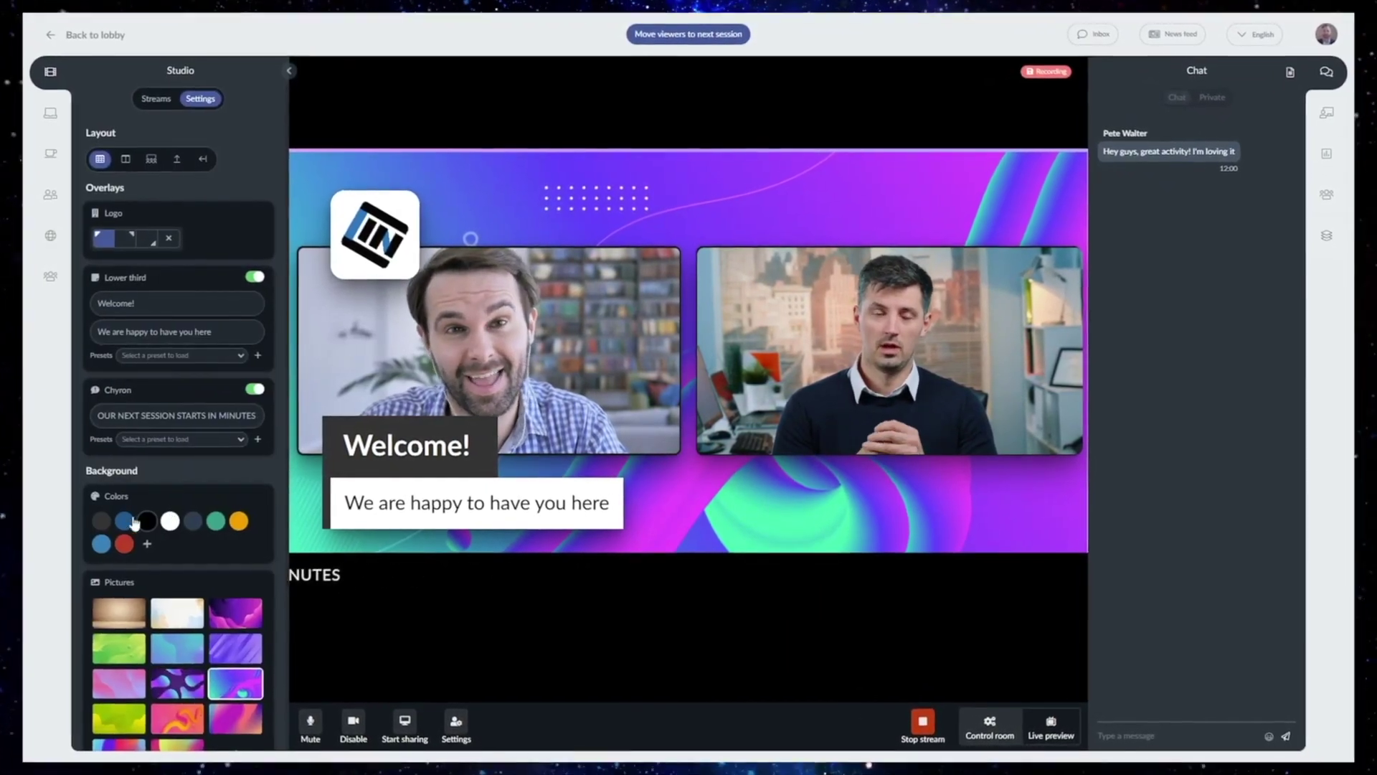
left_click(130, 520)
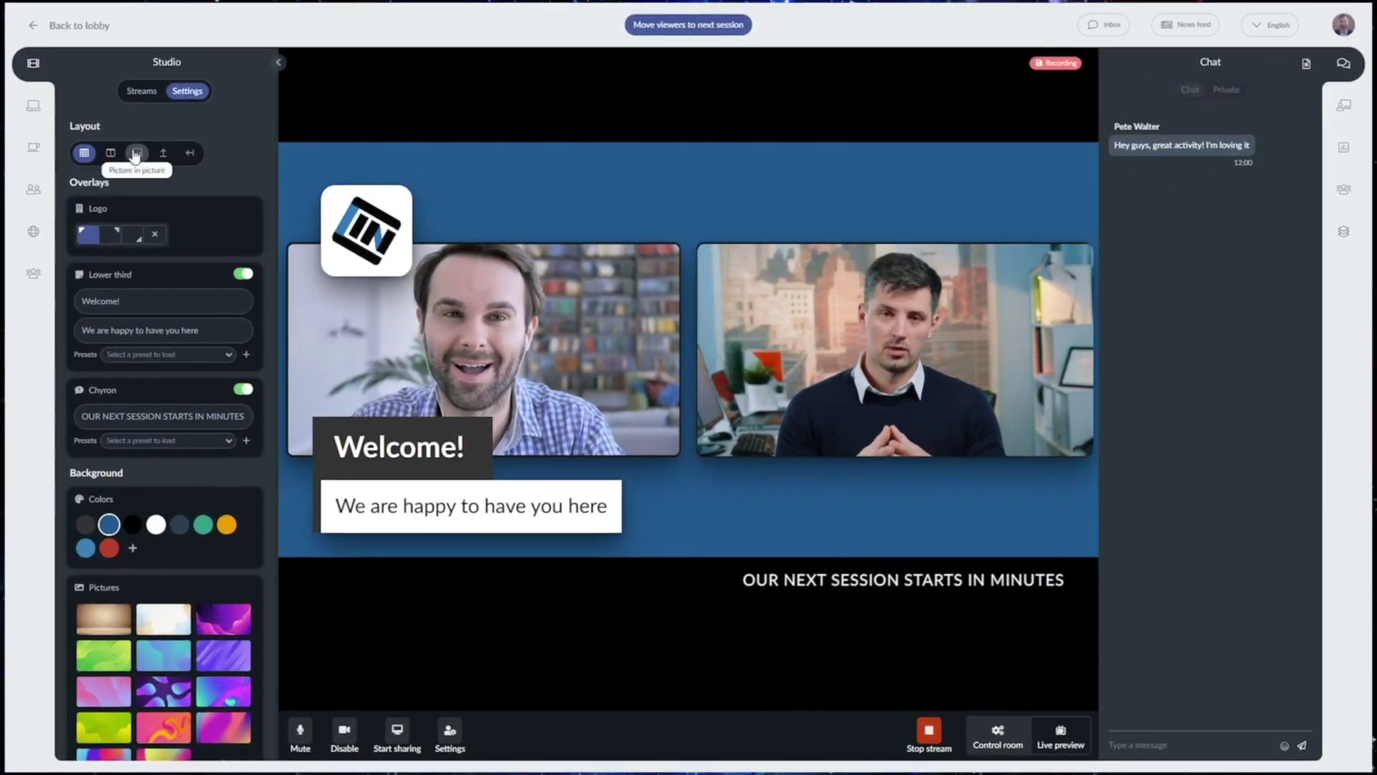
left_click(145, 157)
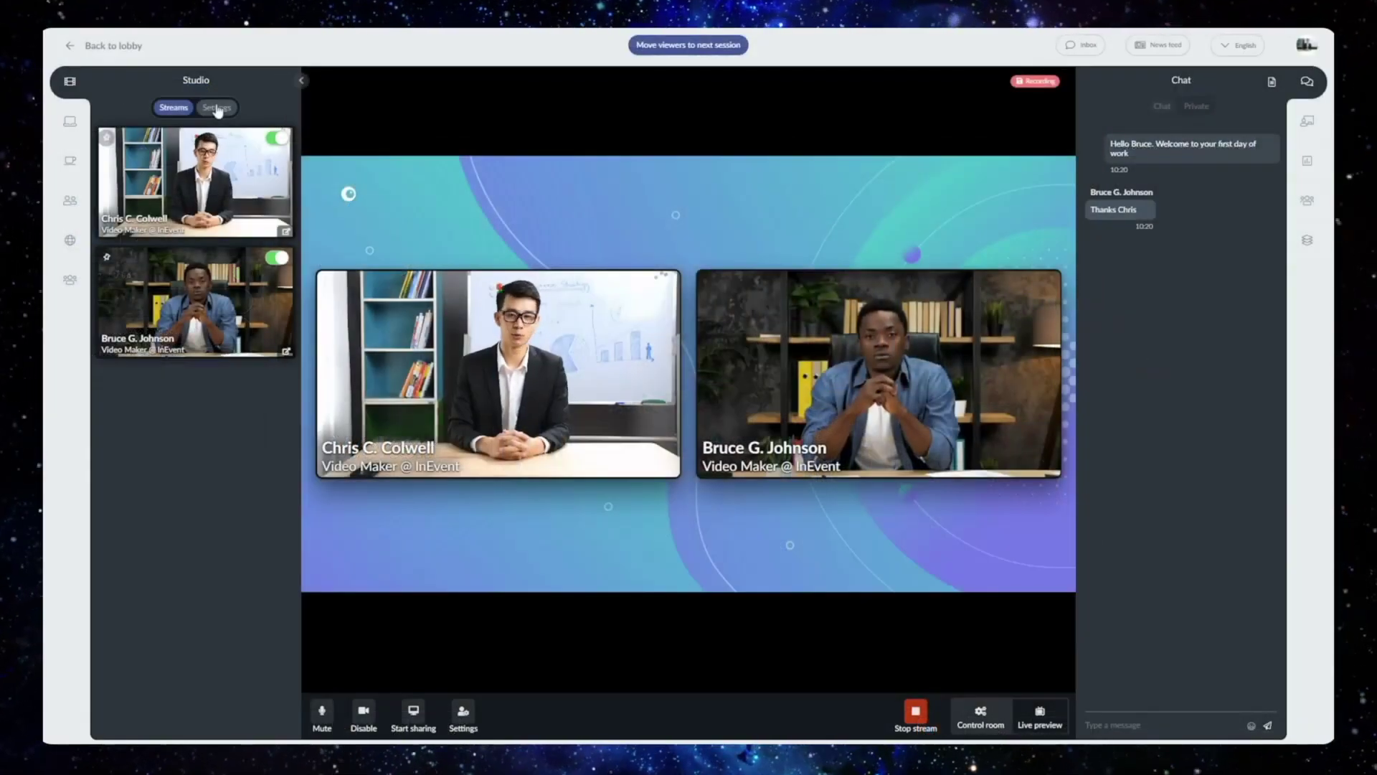
left_click(217, 109)
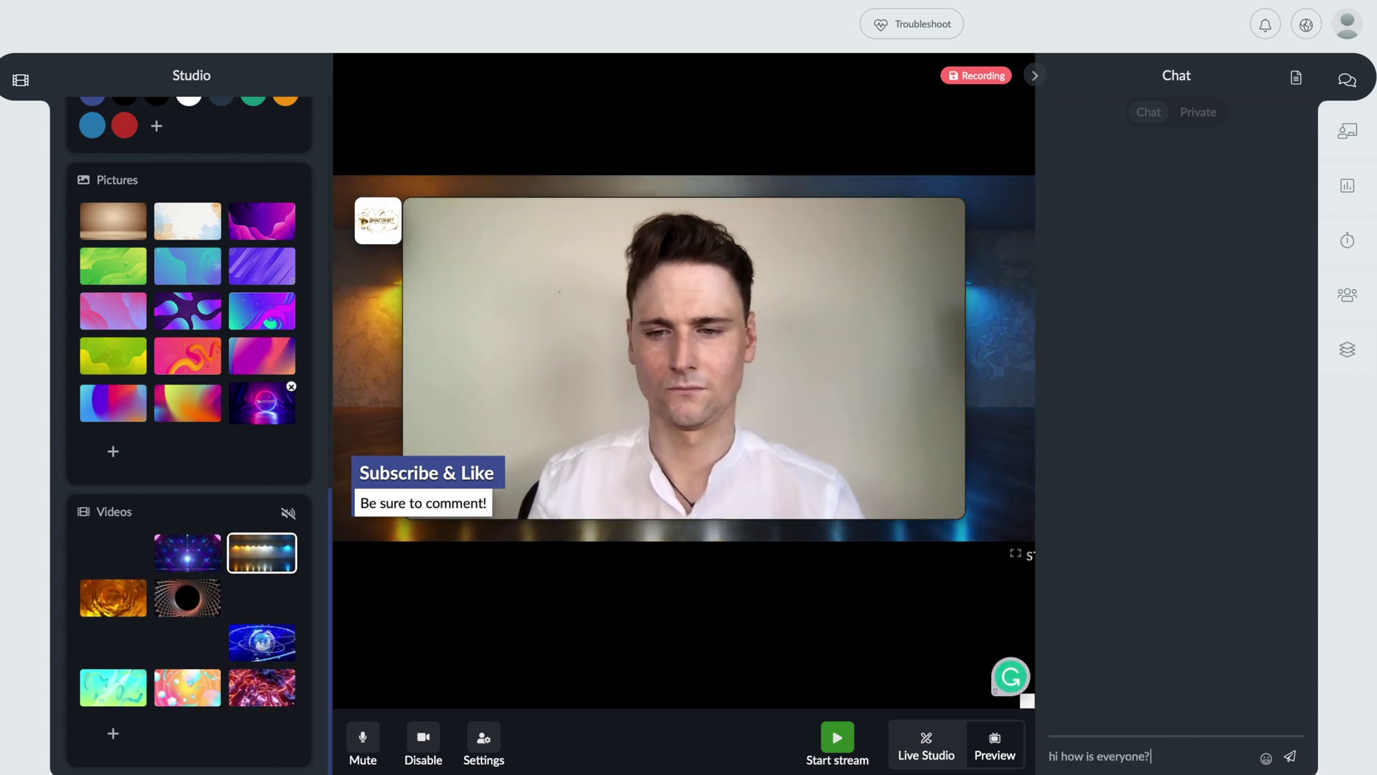
Pick an emoji for the chat message from the emoji picker.
left_click(1266, 758)
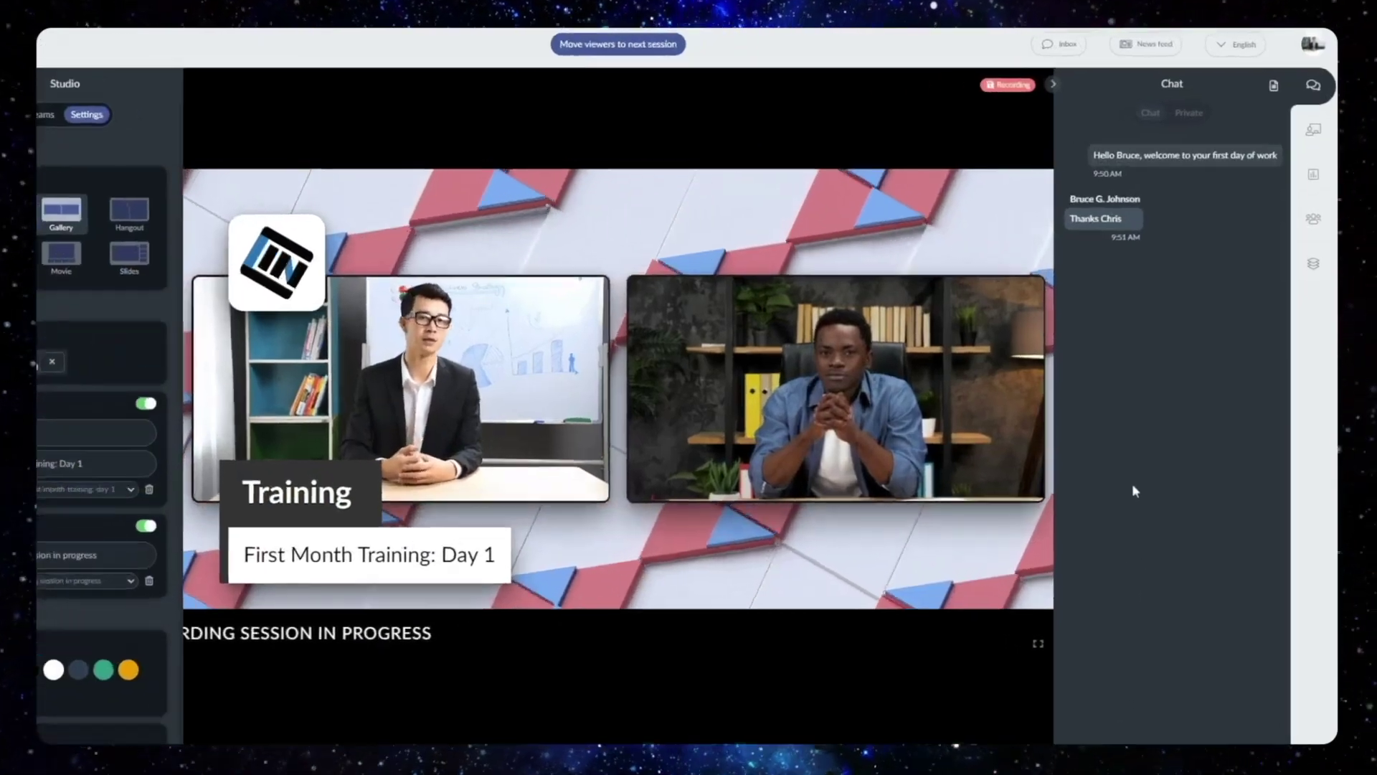
Publish the attendee's question from Speaker Questions onto the stage, confirming the publish.
left_click(1313, 129)
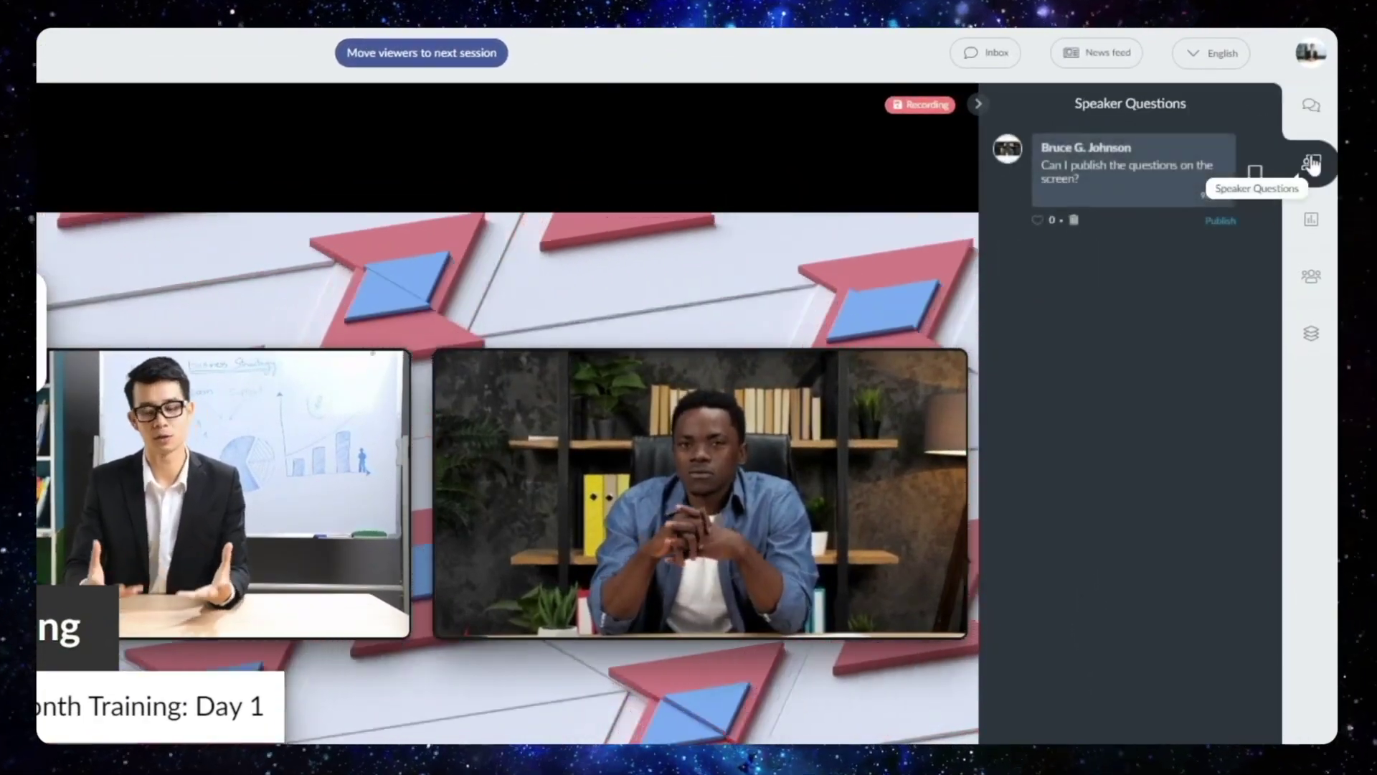
left_click(1219, 221)
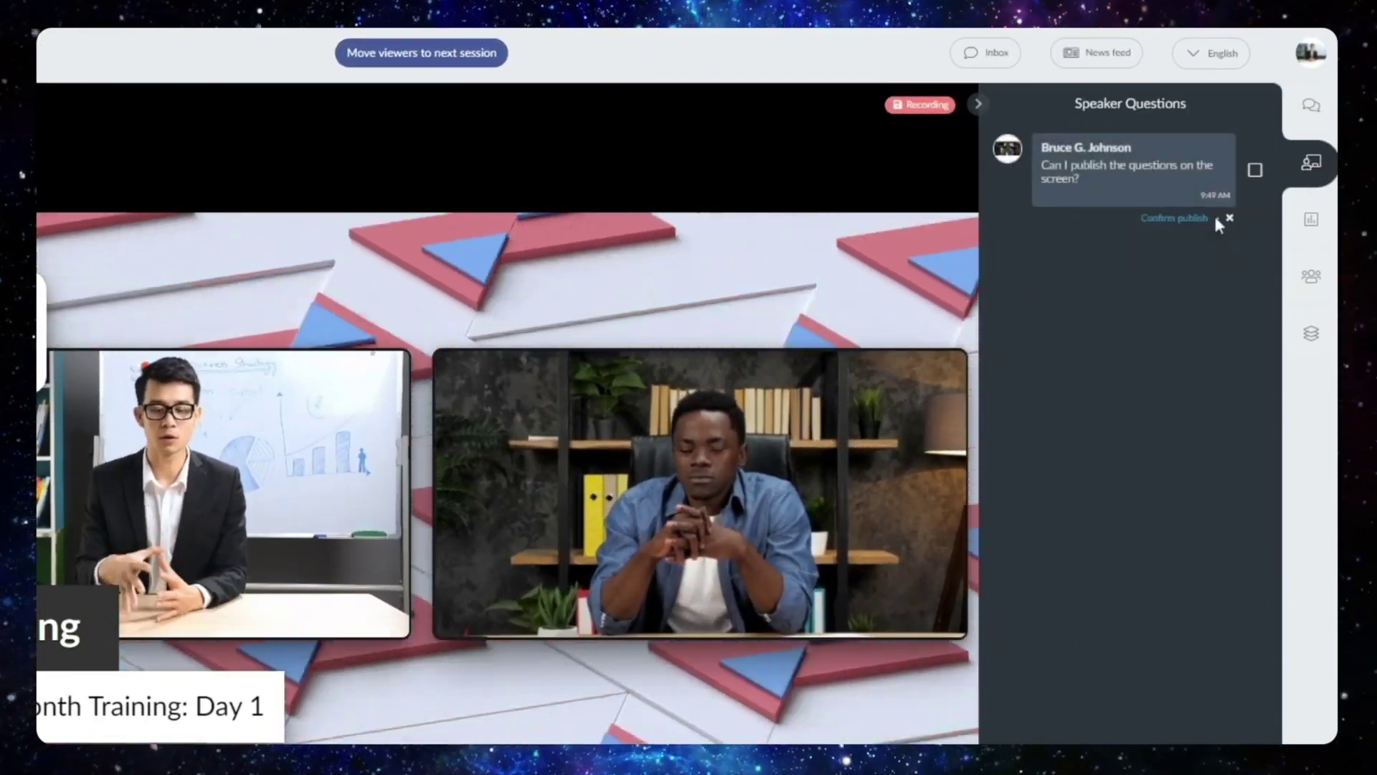
left_click(1213, 218)
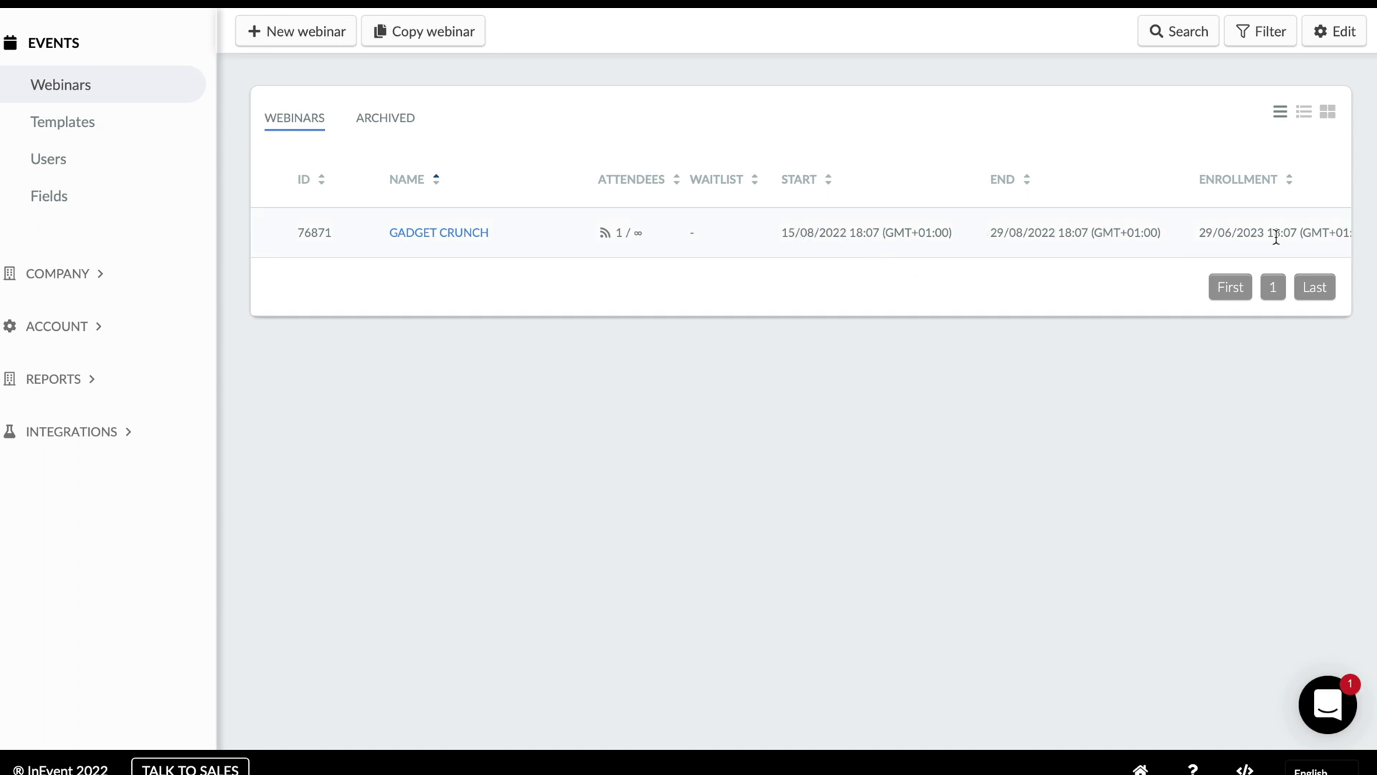
View the event Templates list, then the Users list.
left_click(102, 125)
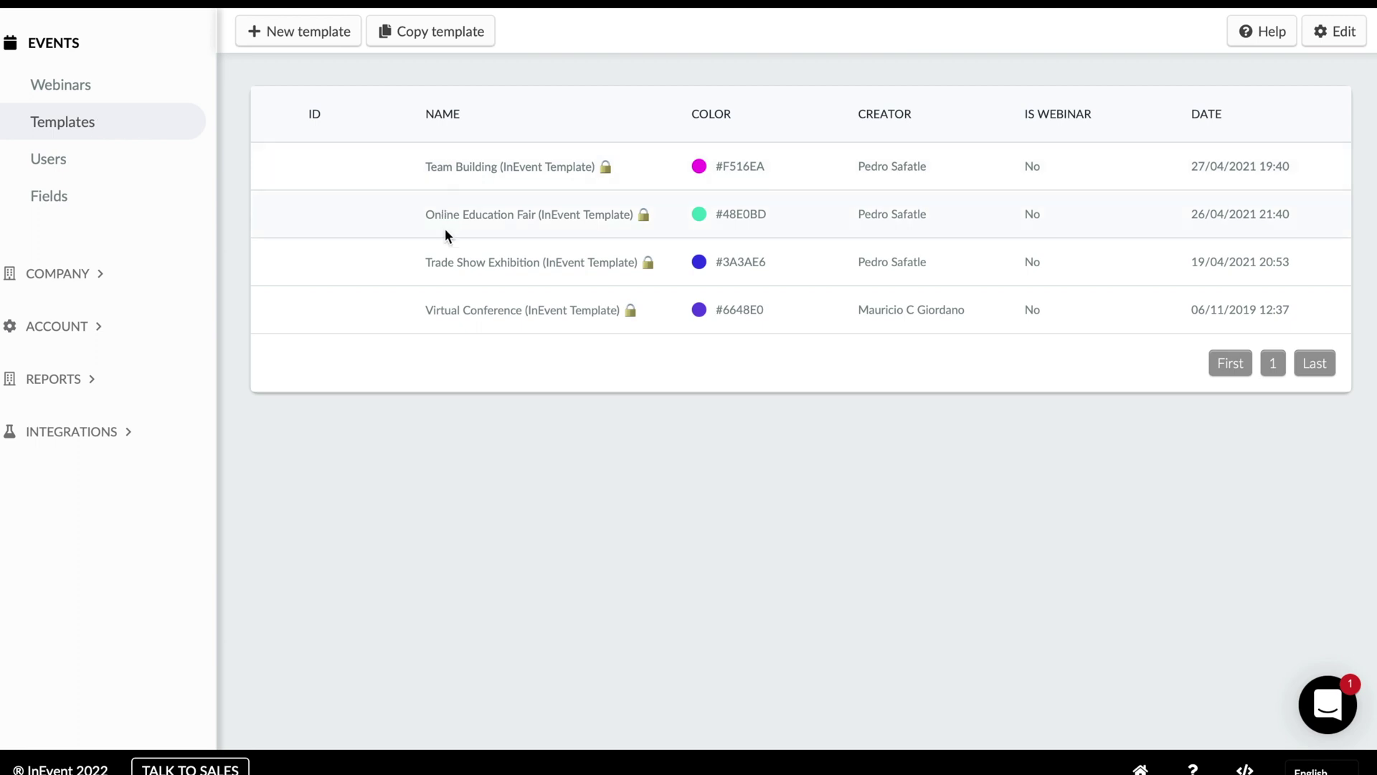
left_click(165, 161)
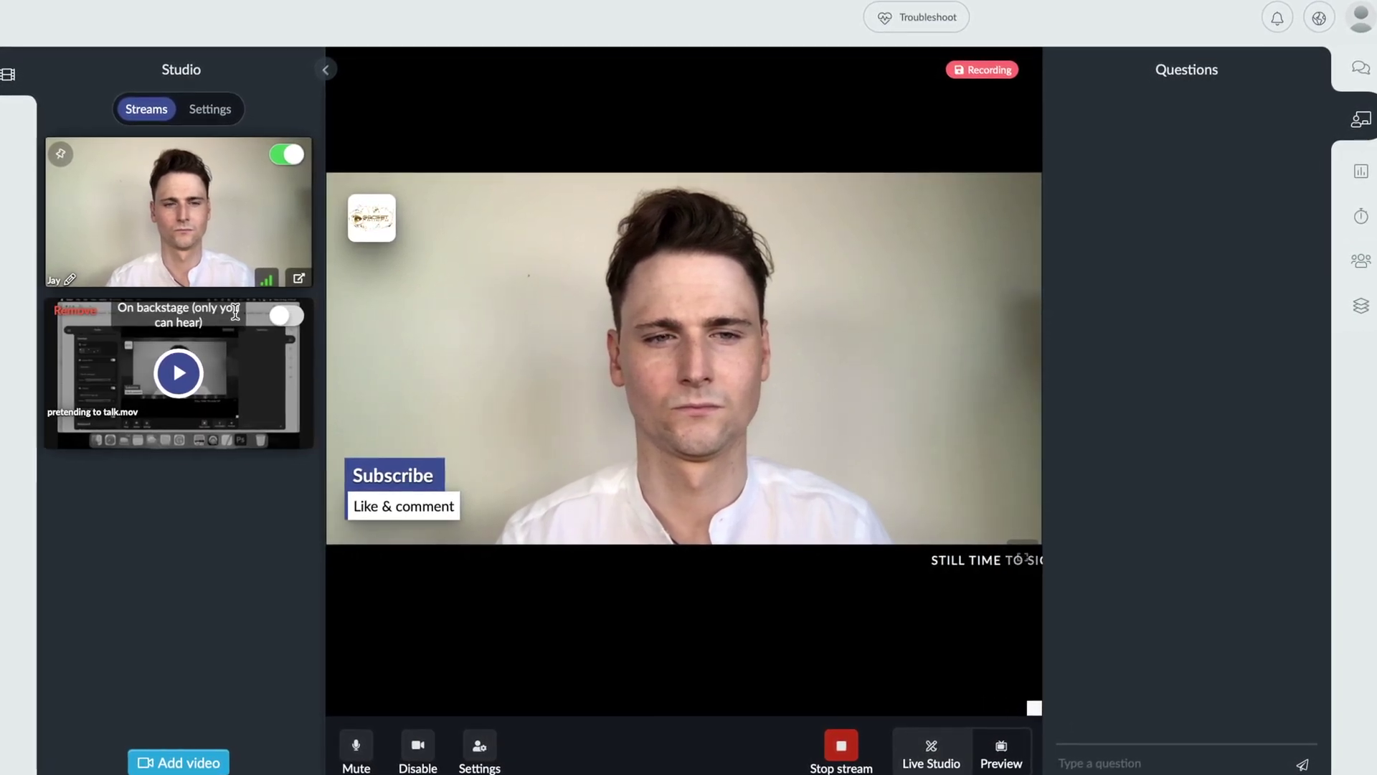
Send the pretending to talk.mov video live on stage beside the presenter's camera.
left_click(289, 321)
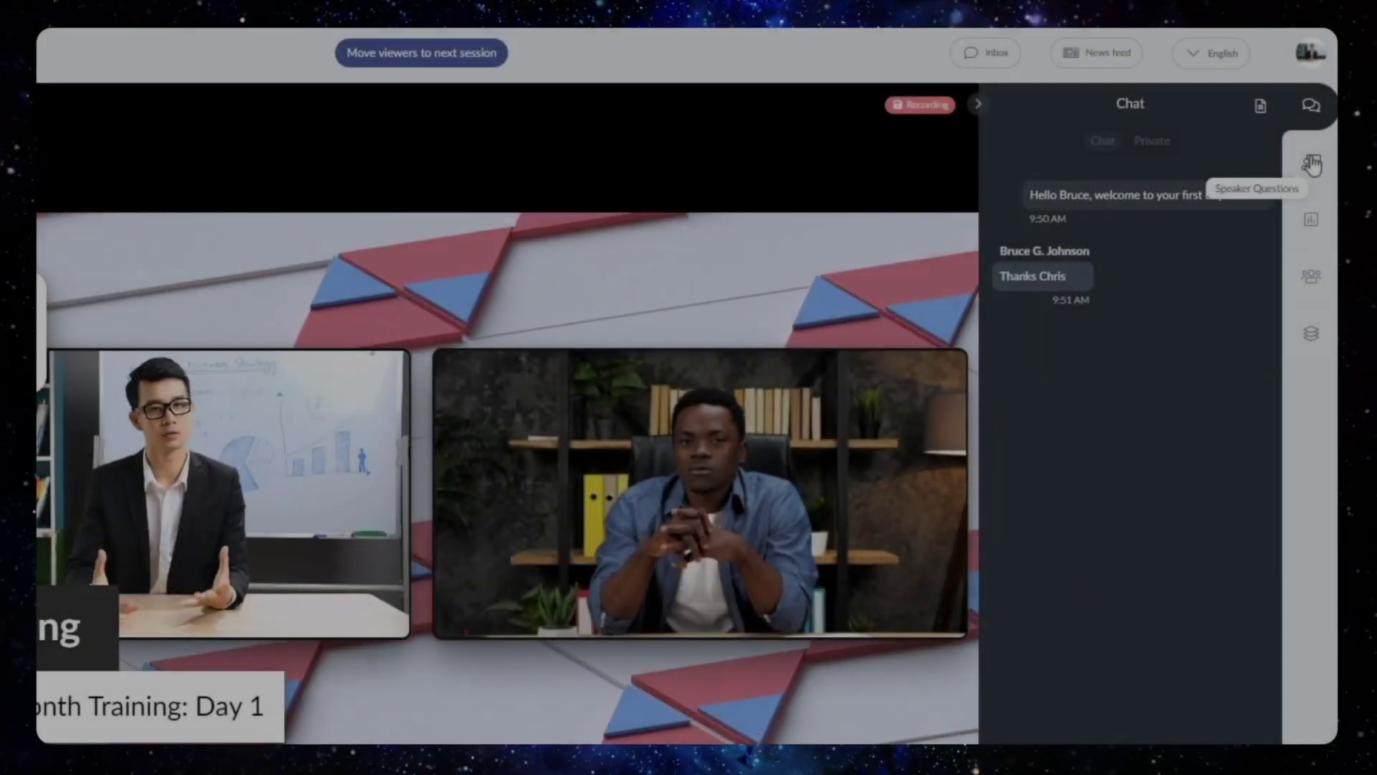
Publish the attendee's question as the lower third, then mark it as answered.
left_click(1311, 164)
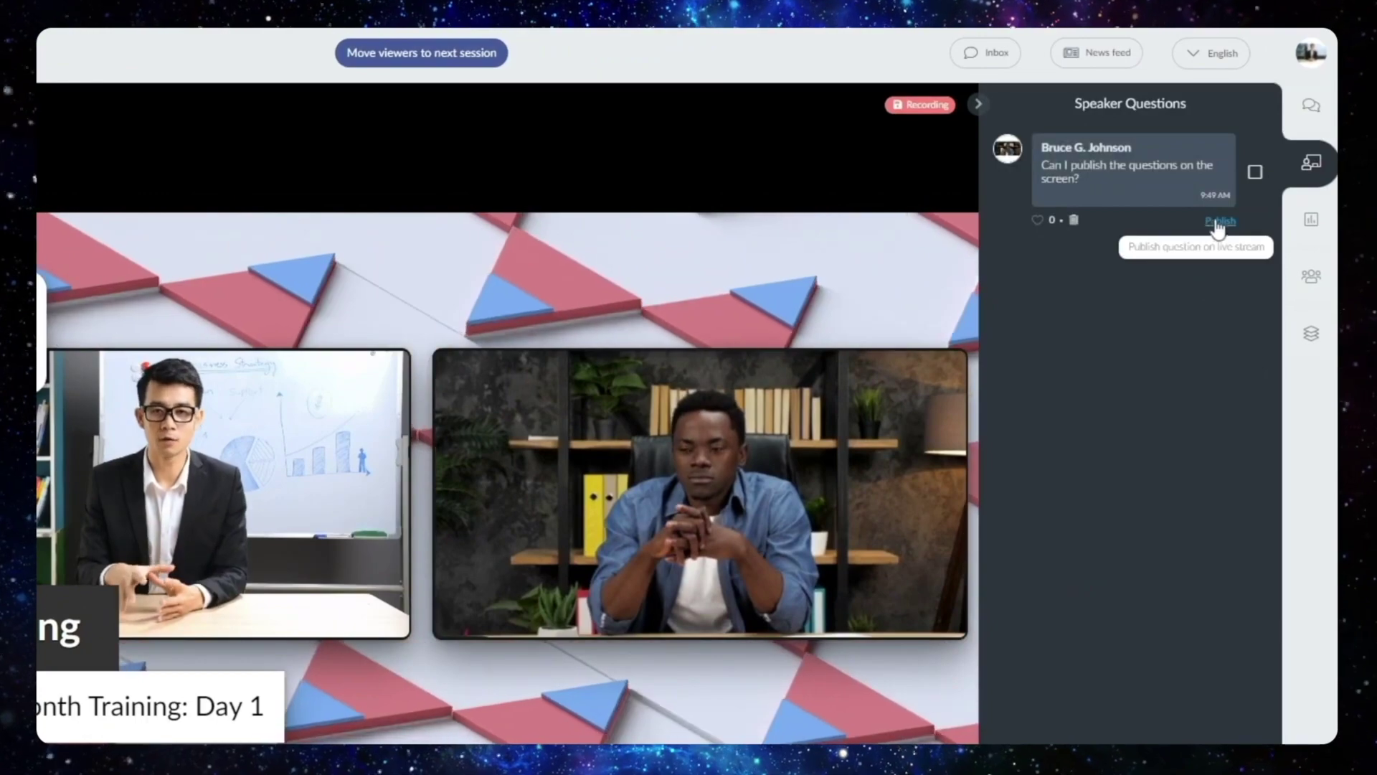
left_click(1220, 220)
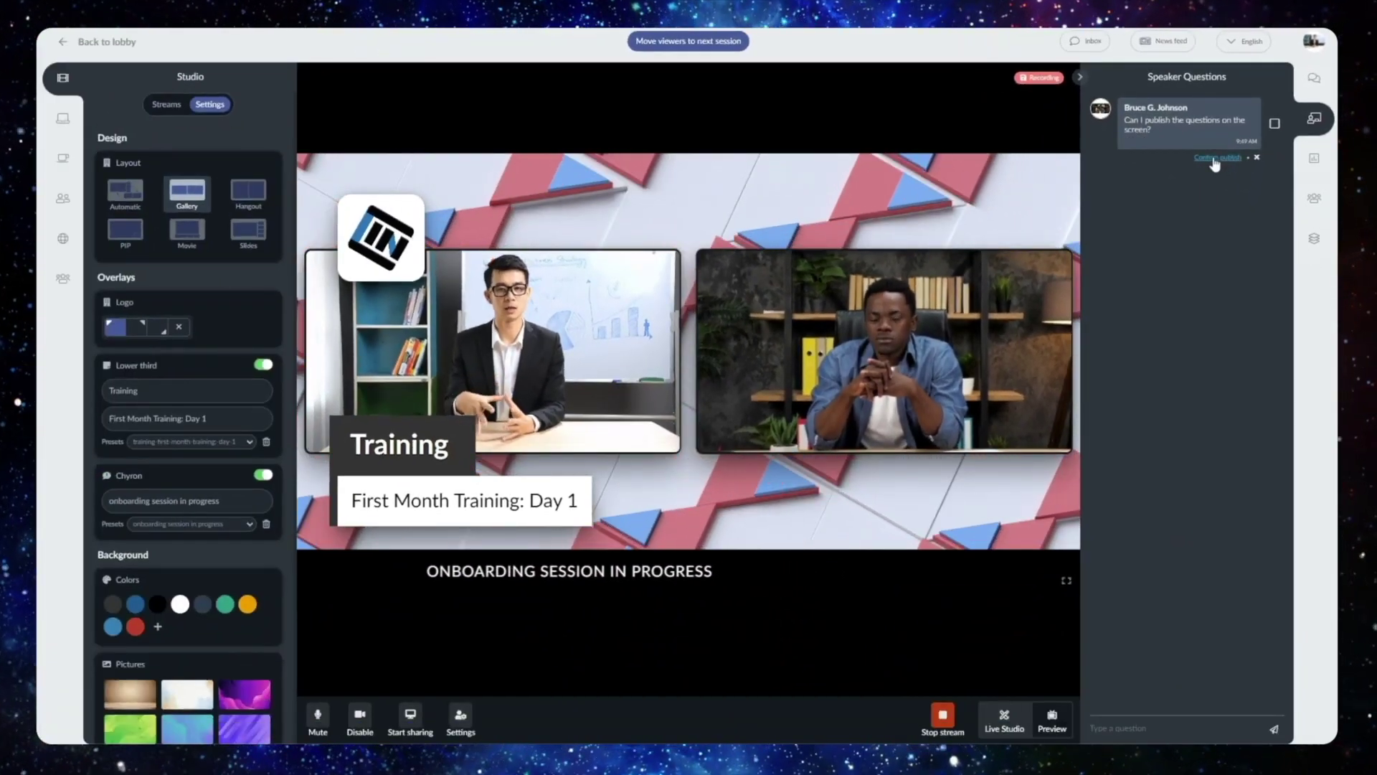
left_click(1216, 161)
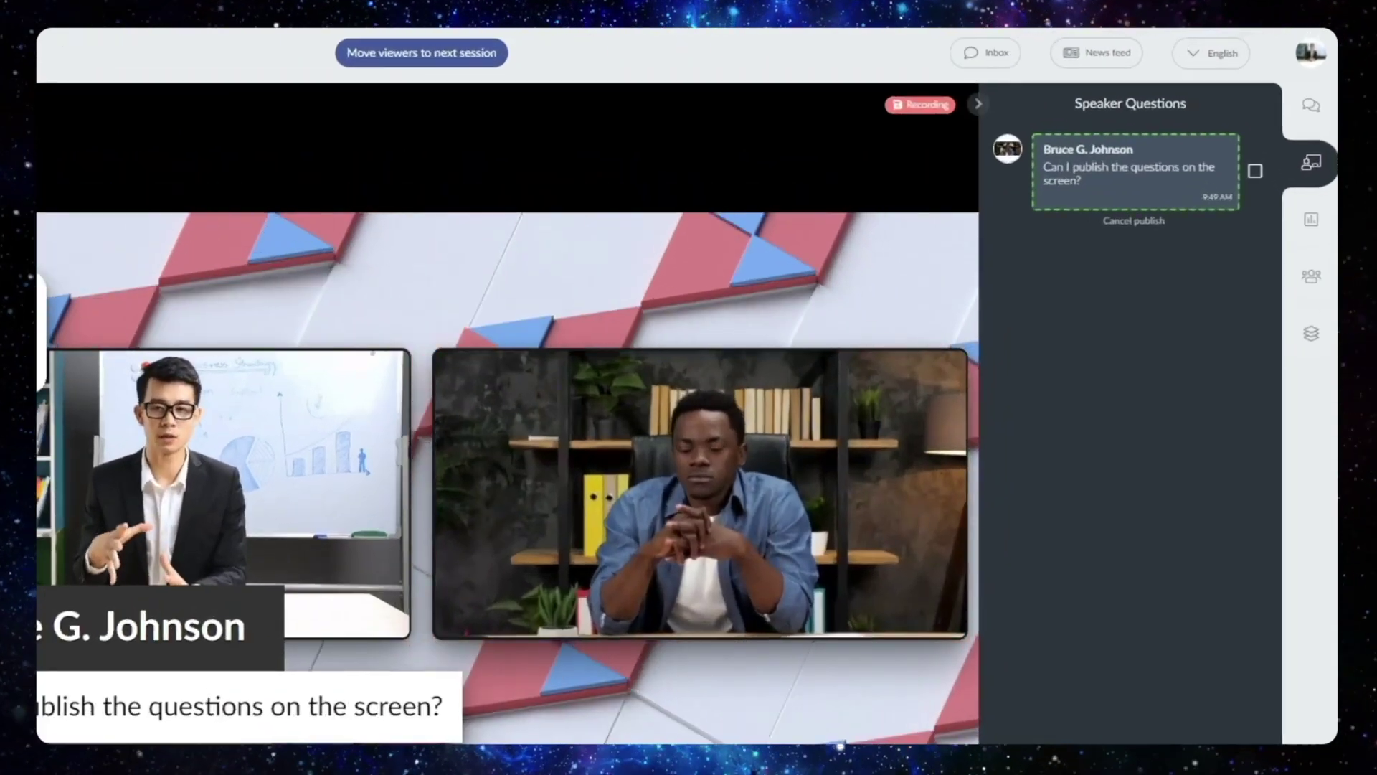
left_click(1256, 171)
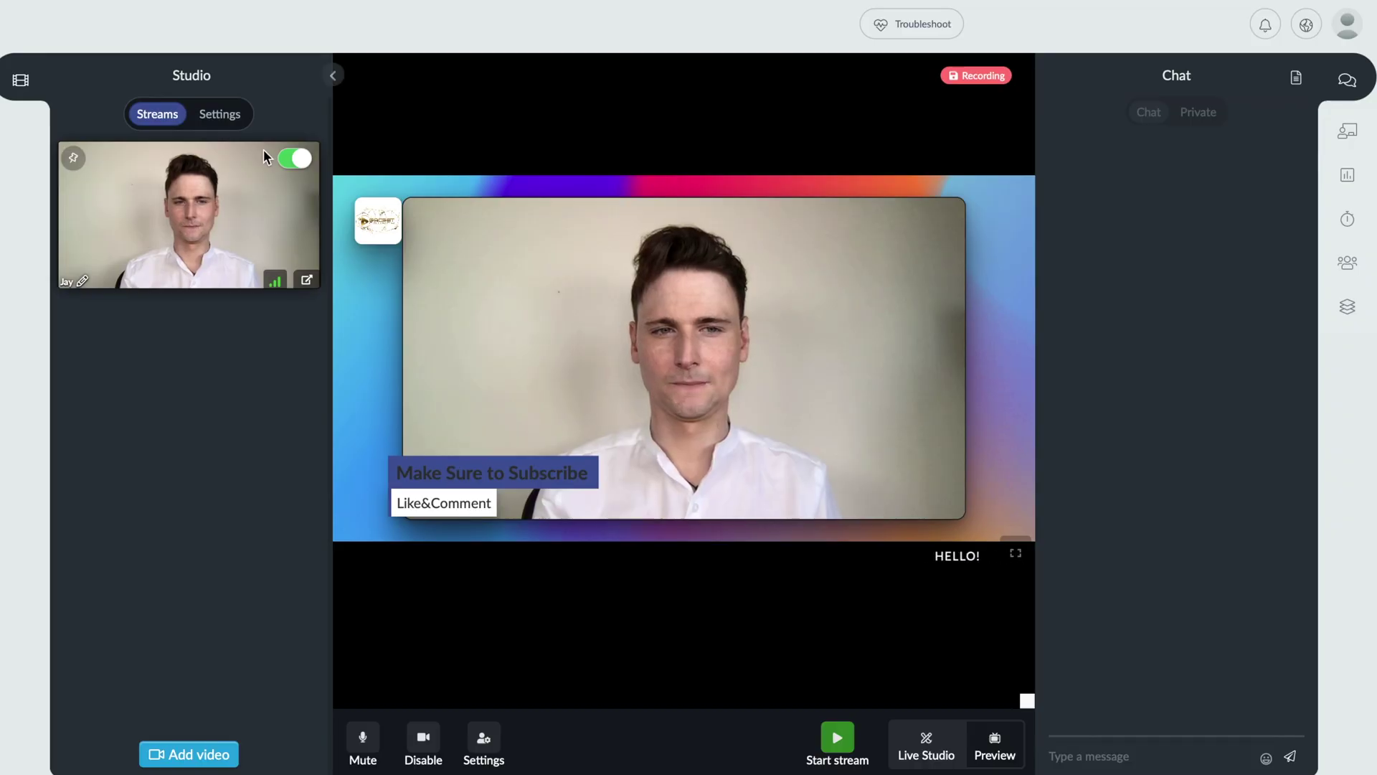
Remove the logo, turn off the lower third and chyron, and make the background white.
left_click(219, 113)
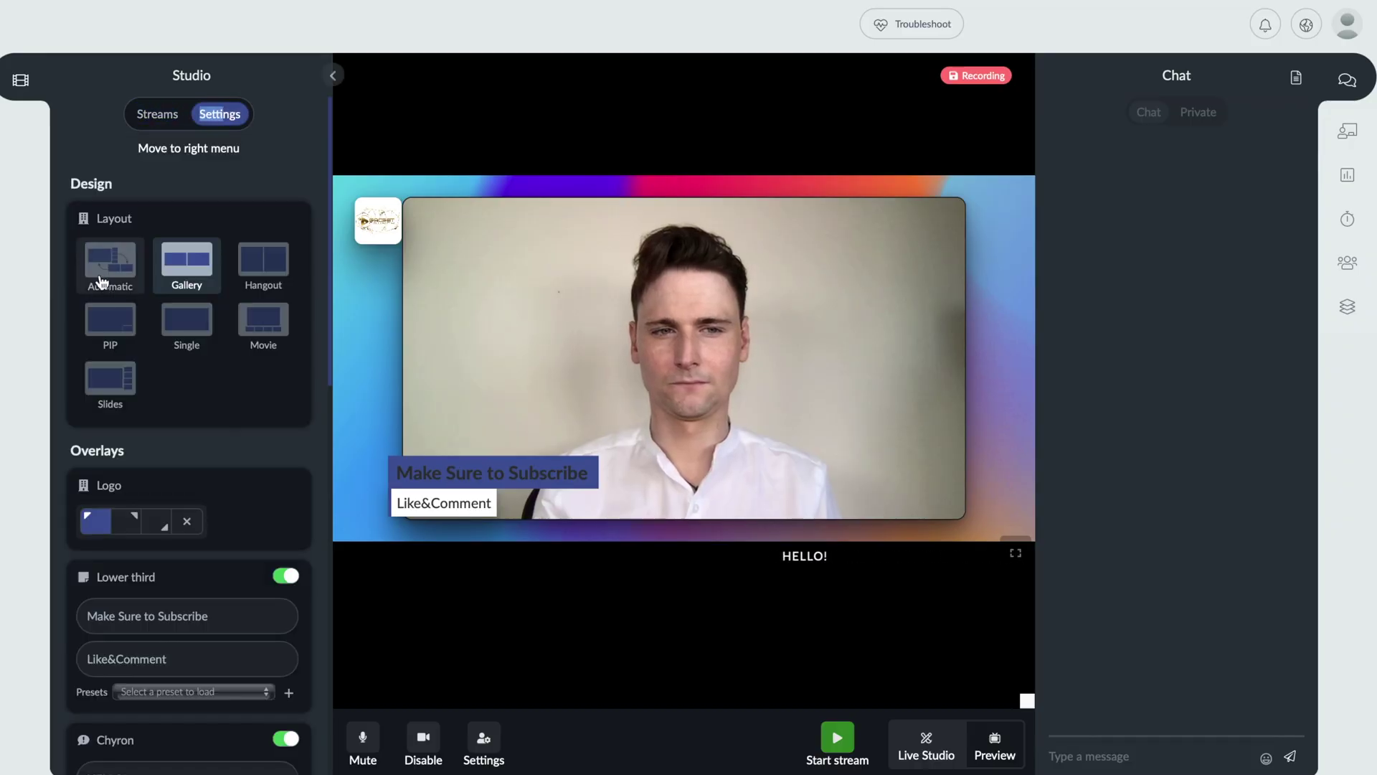
left_click(184, 530)
scroll(237, 502, "down", 2)
left_click(285, 470)
left_click(291, 629)
scroll(290, 629, "down", 5)
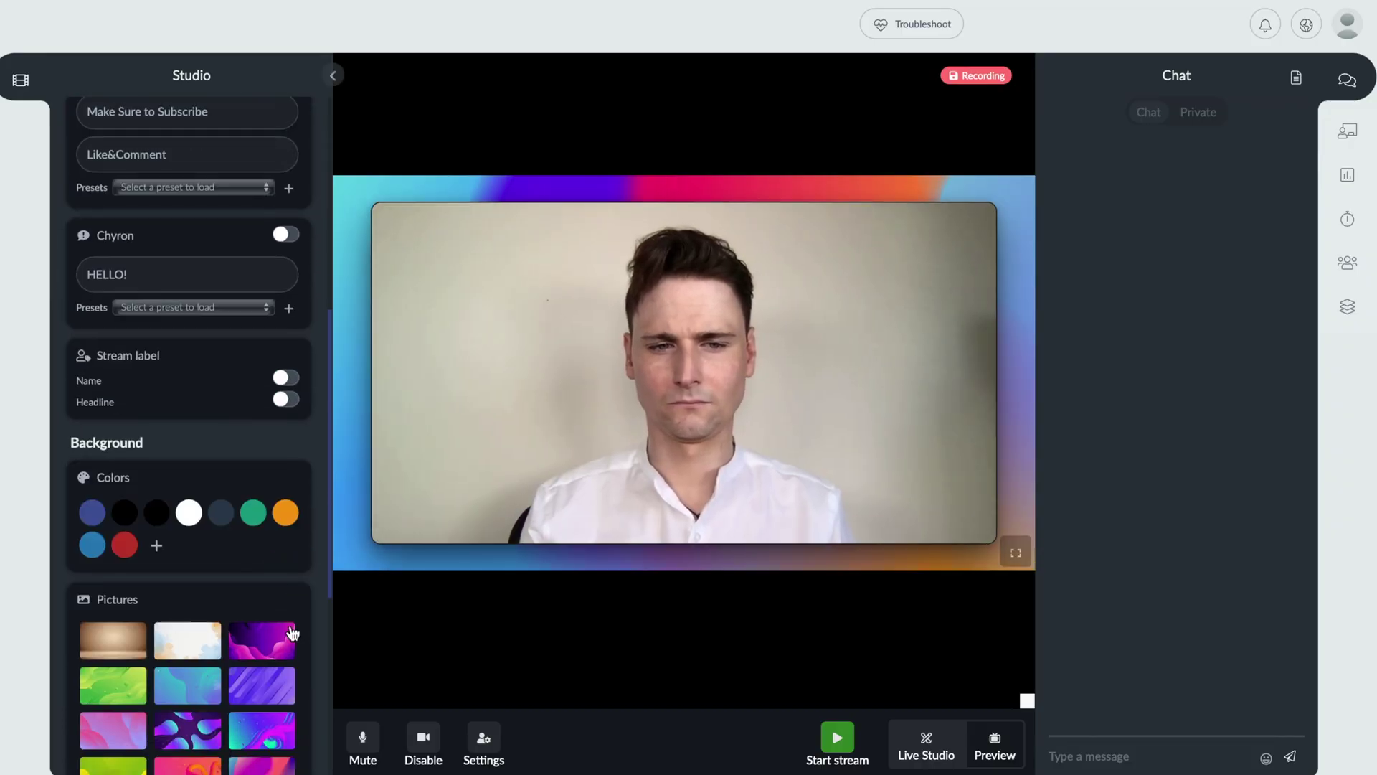
scroll(237, 559, "down", 1)
left_click(188, 474)
scroll(190, 502, "down", 5)
scroll(190, 581, "up", 12)
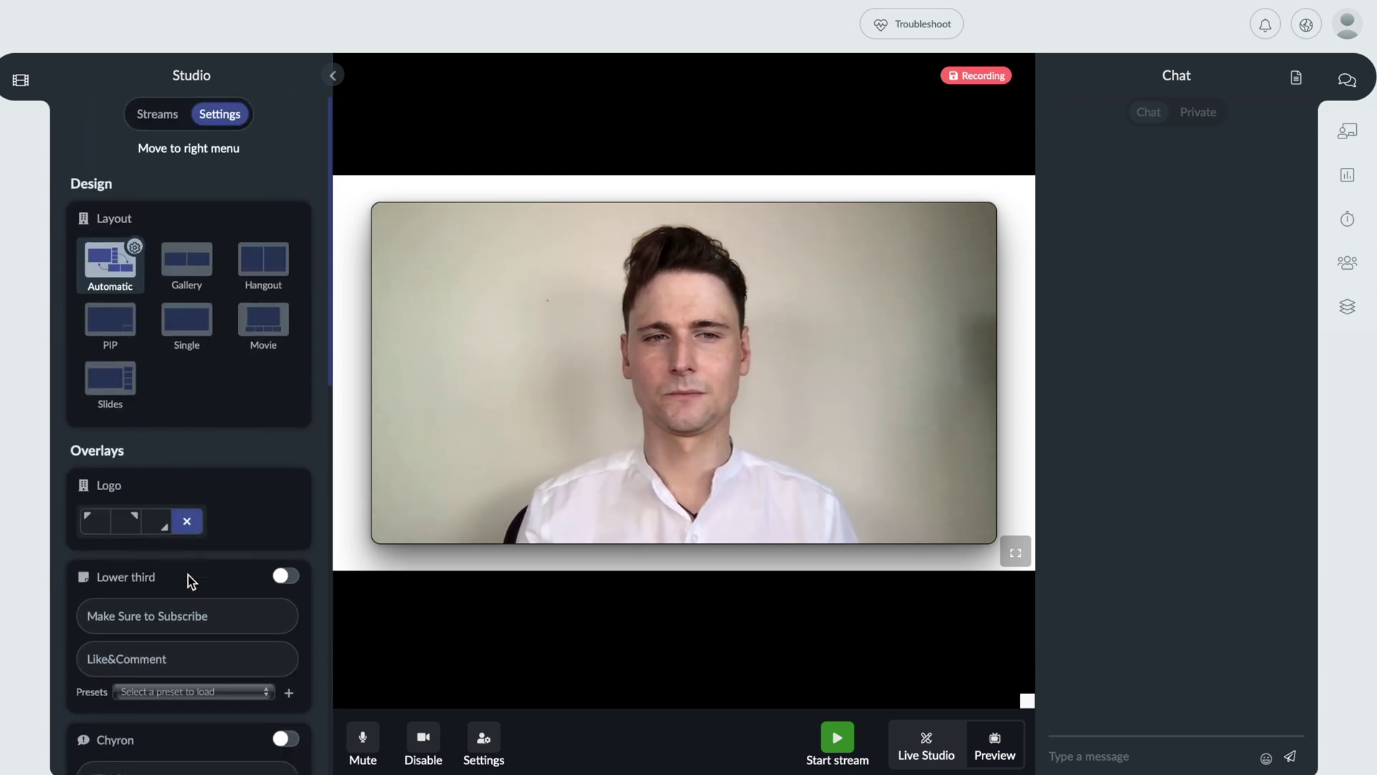
Check the camera streams, then turn the chyron back on and replace its text with 'B'.
left_click(159, 117)
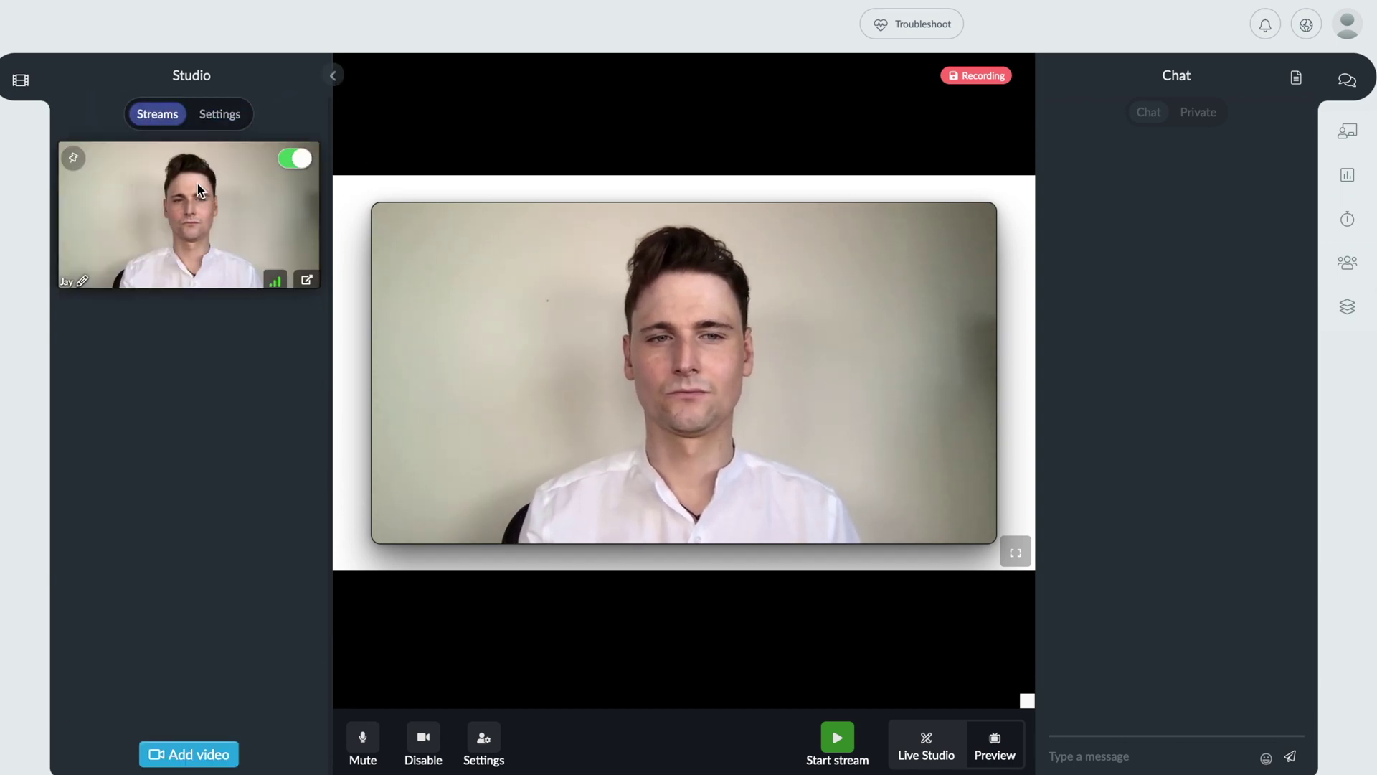
left_click(217, 117)
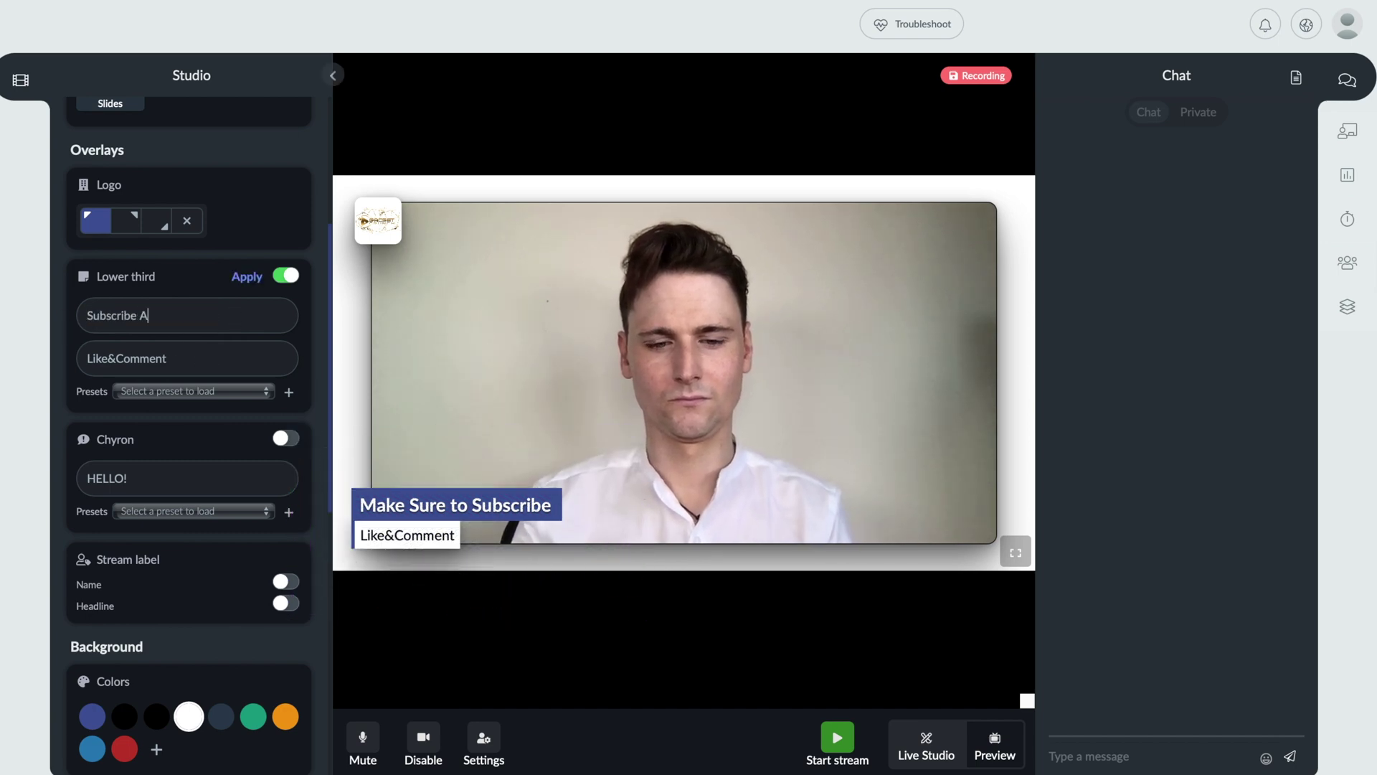
left_click(286, 438)
scroll(163, 468, "down", 1)
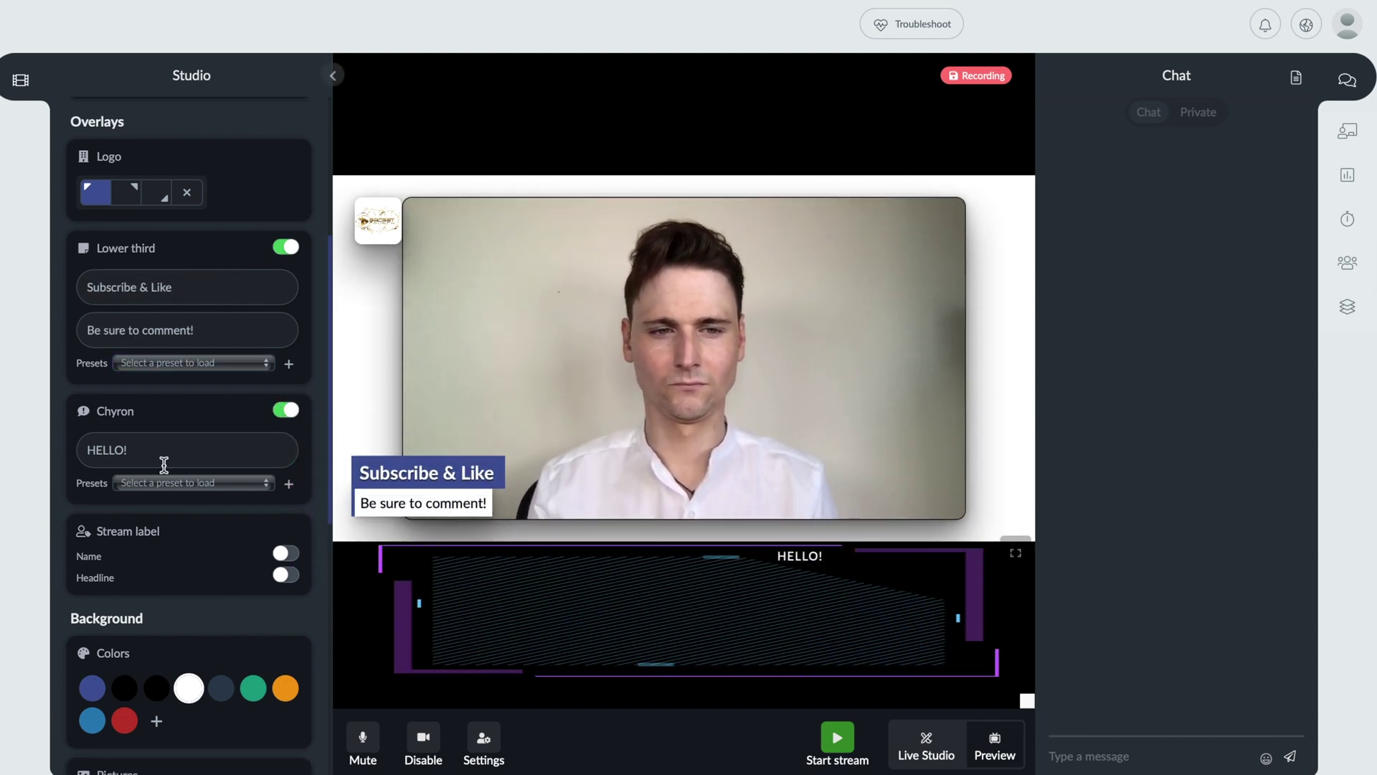
triple_click(163, 459)
type("B")
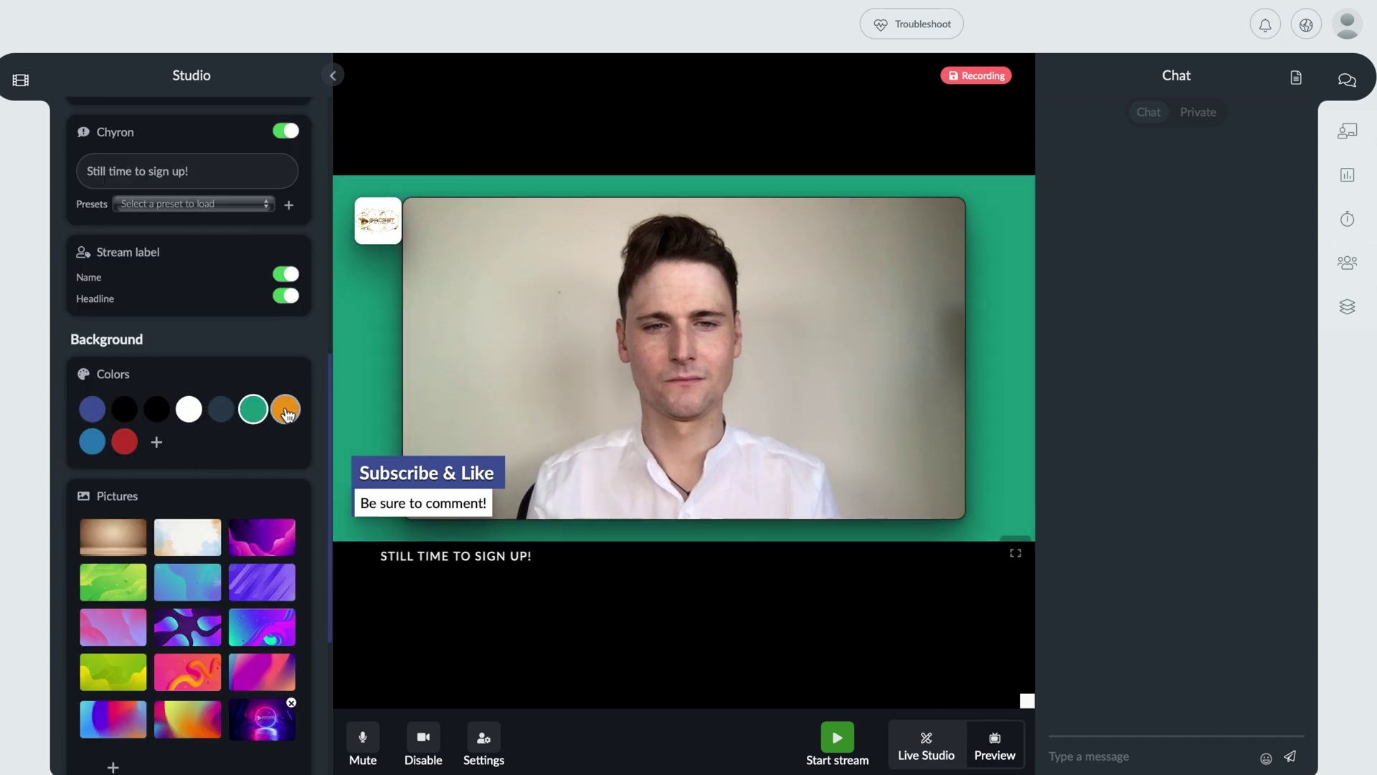
Try blue and purple picture backgrounds, then settle on the light-beams video background.
left_click(113, 425)
left_click(166, 425)
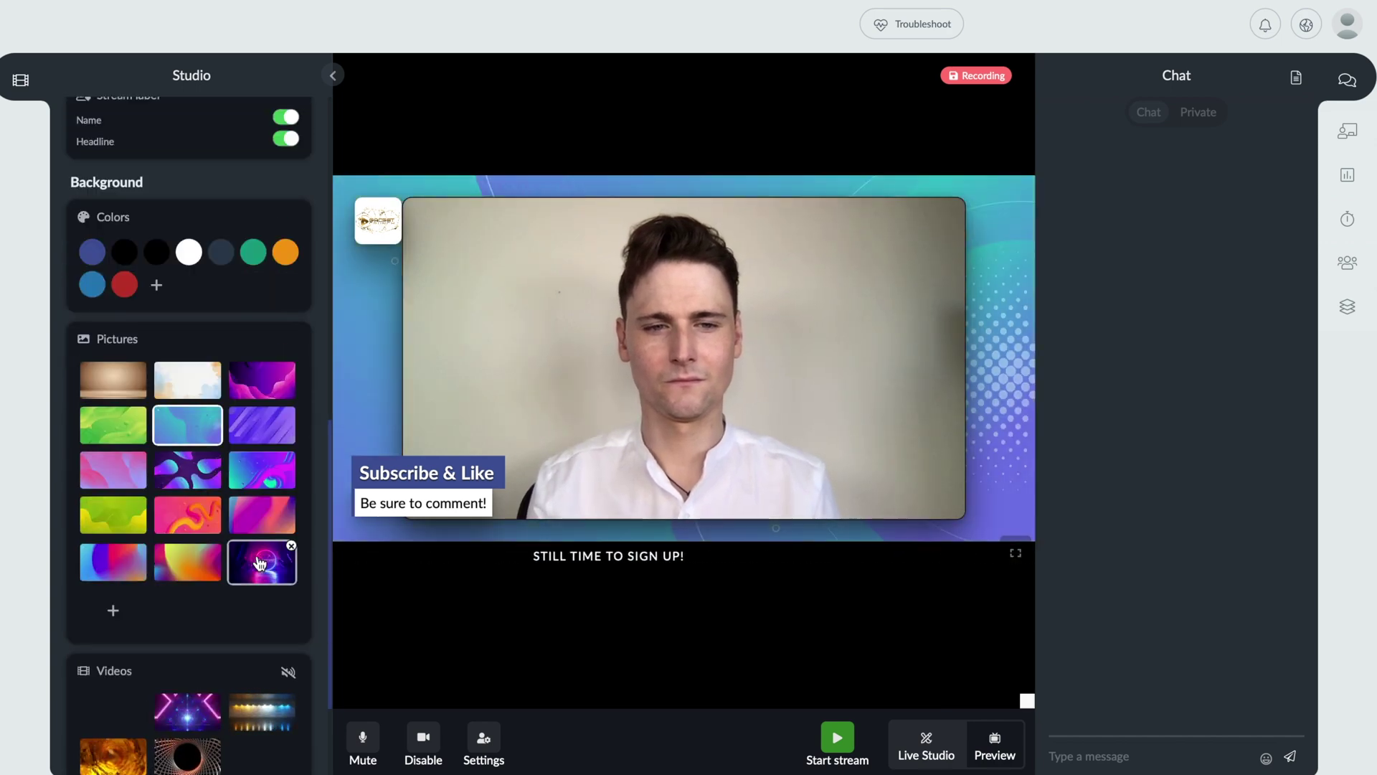
left_click(262, 562)
scroll(216, 538, "down", 2)
left_click(192, 574)
scroll(190, 572, "down", 1)
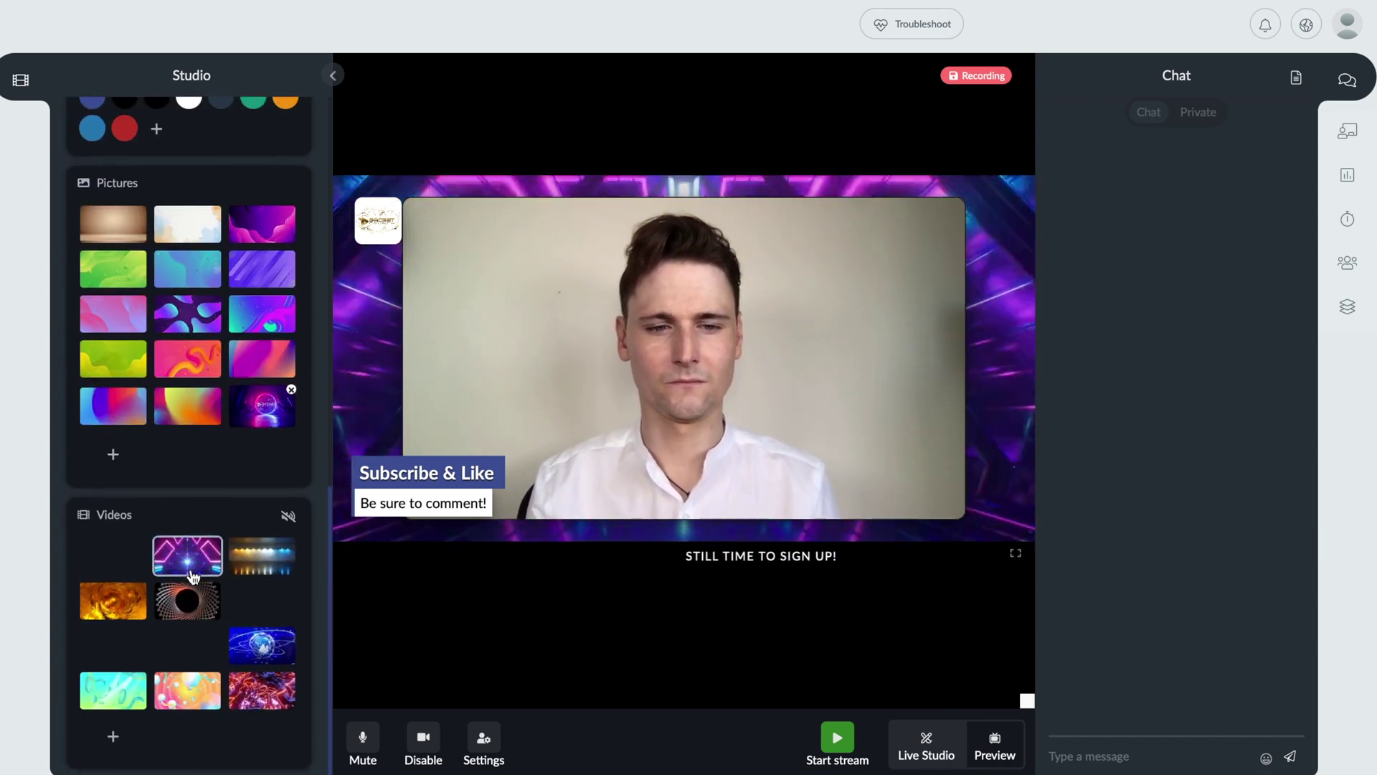
left_click(274, 692)
left_click(246, 565)
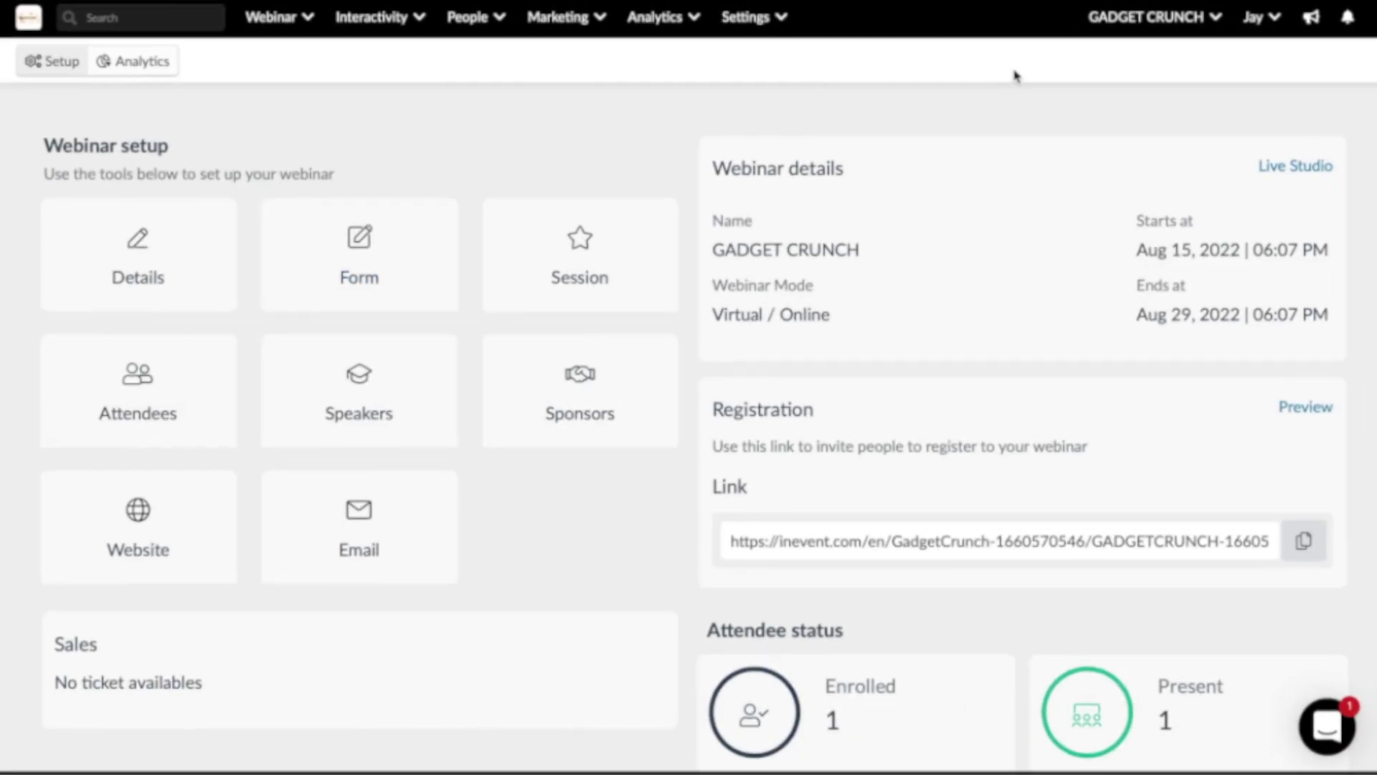
scroll(1056, 109, "down", 1)
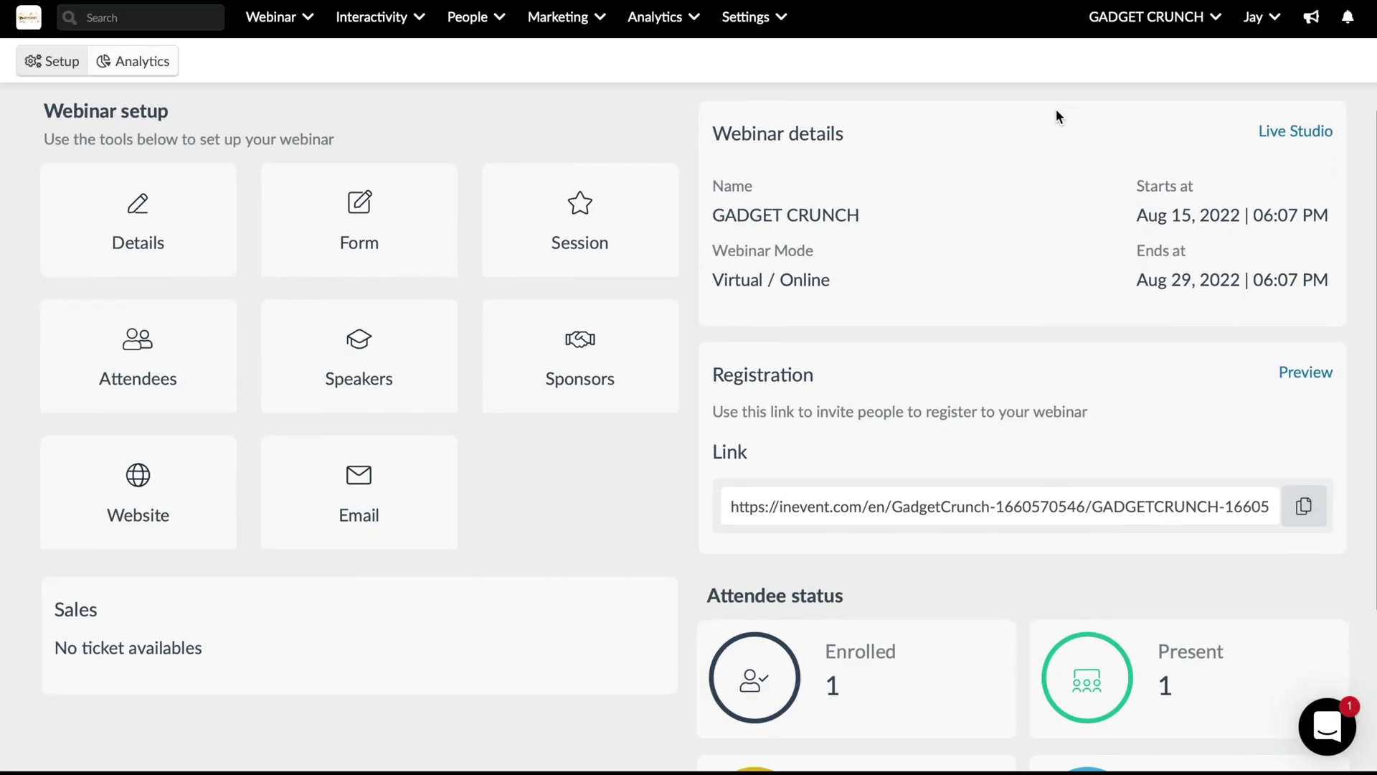
scroll(1055, 111, "down", 1)
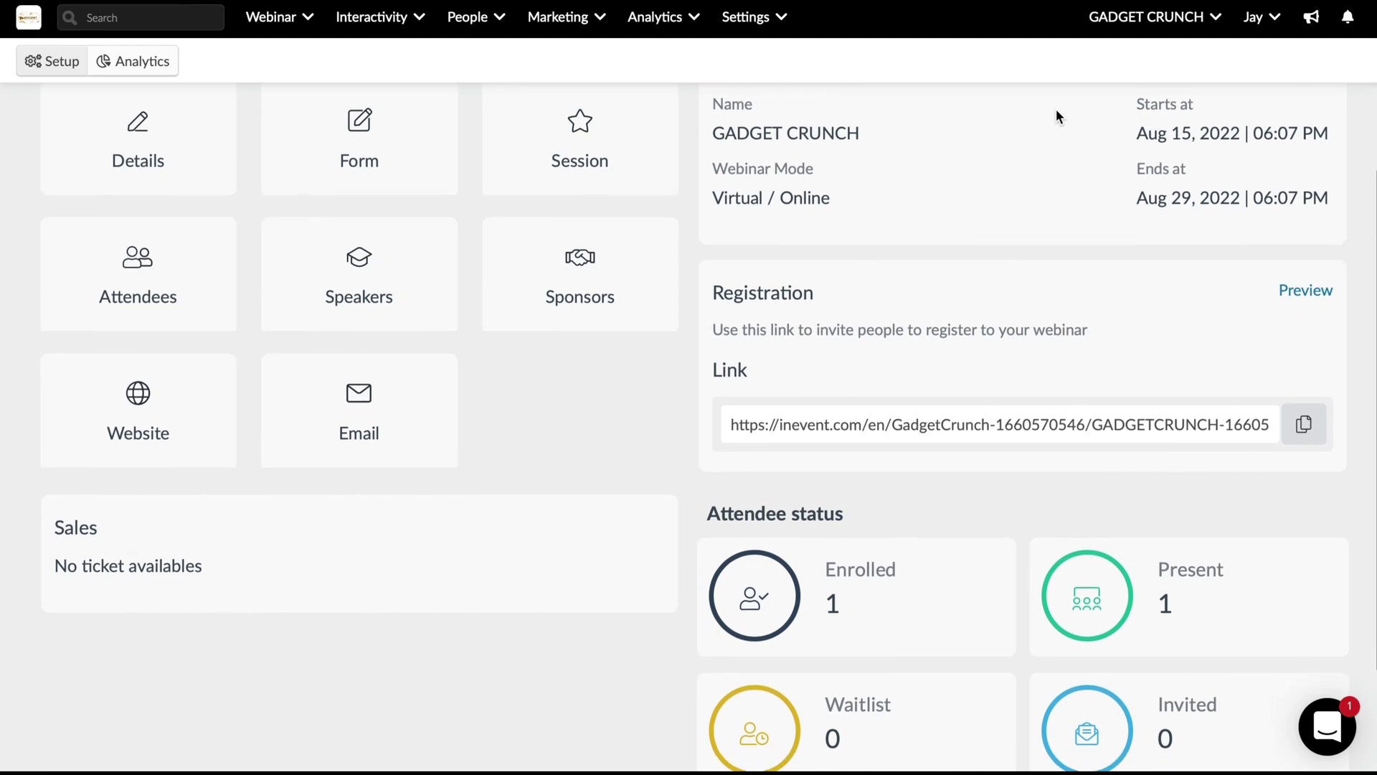
scroll(1056, 109, "down", 1)
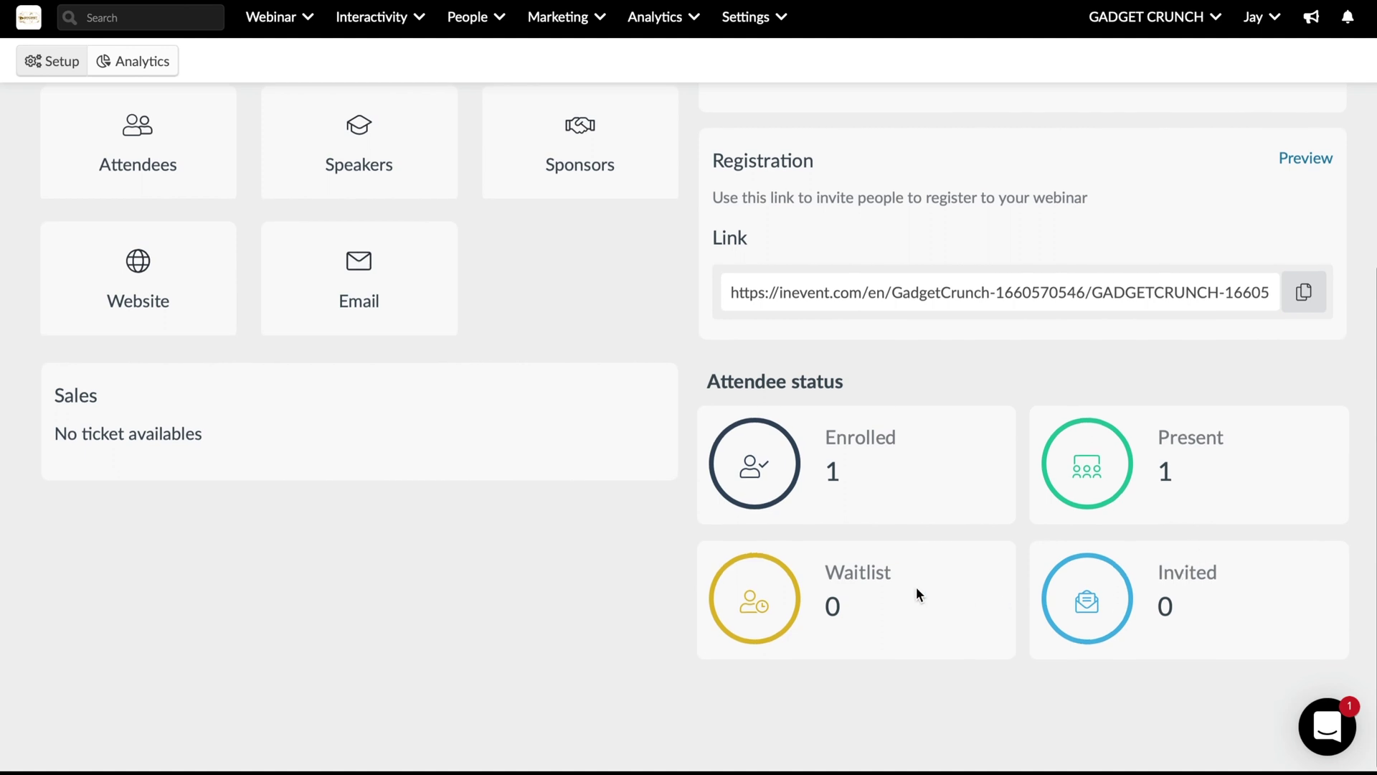
scroll(917, 594, "up", 1)
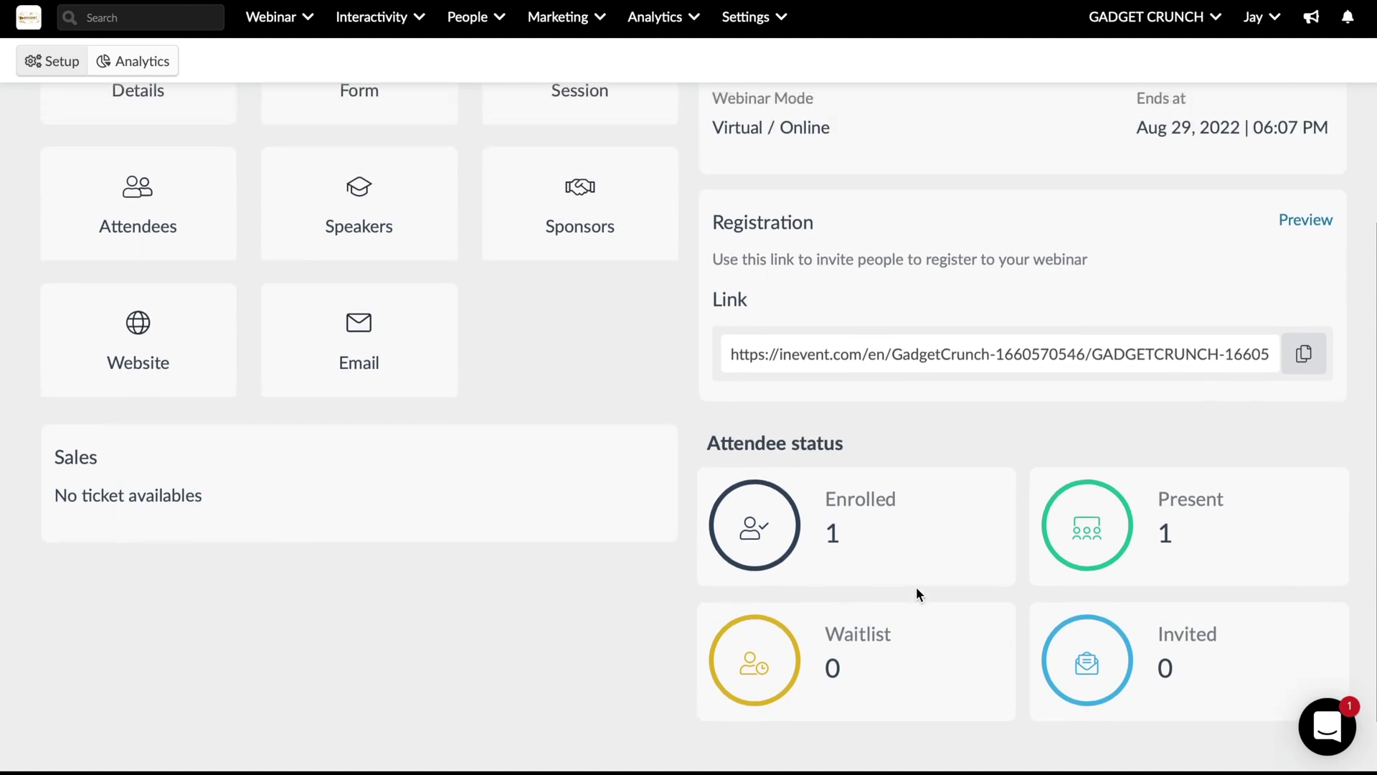
scroll(918, 594, "up", 1)
scroll(916, 589, "up", 1)
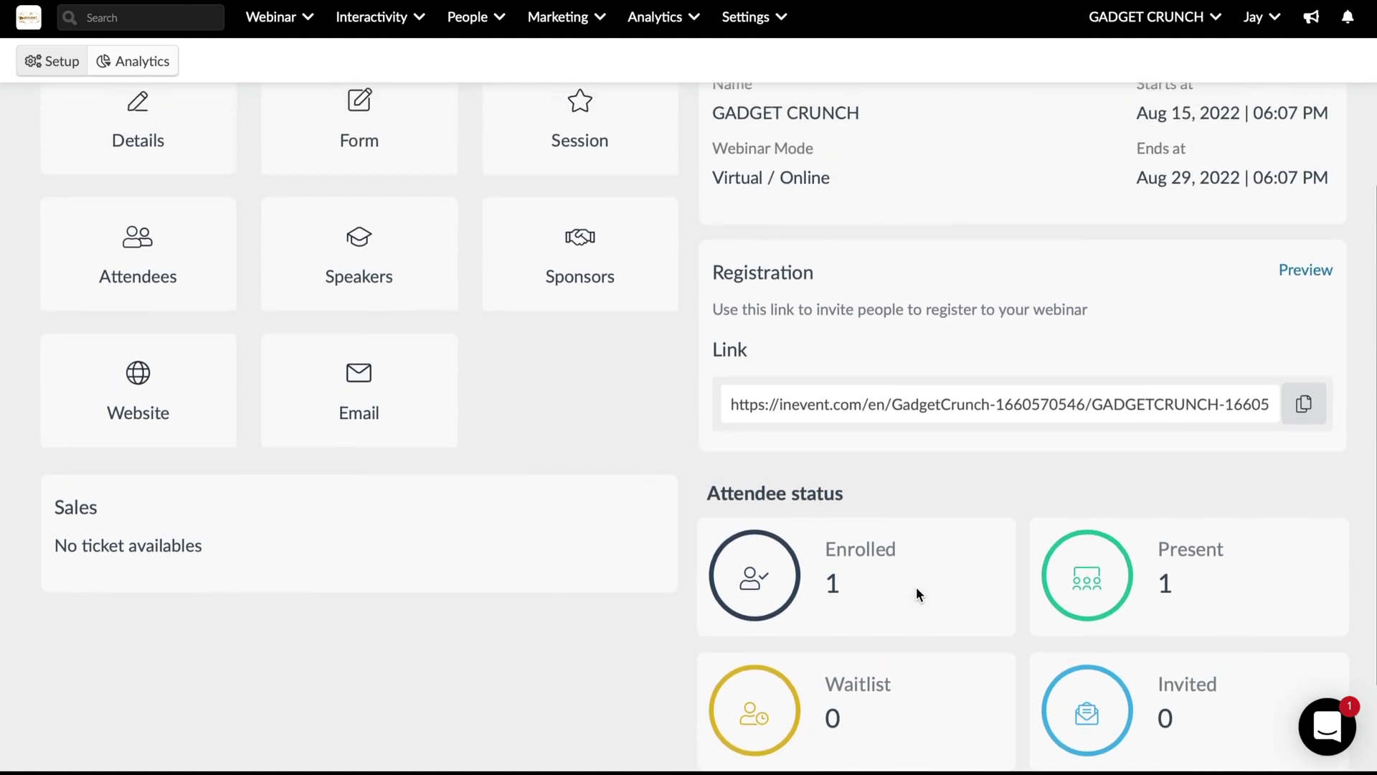
scroll(917, 590, "up", 1)
scroll(917, 594, "up", 1)
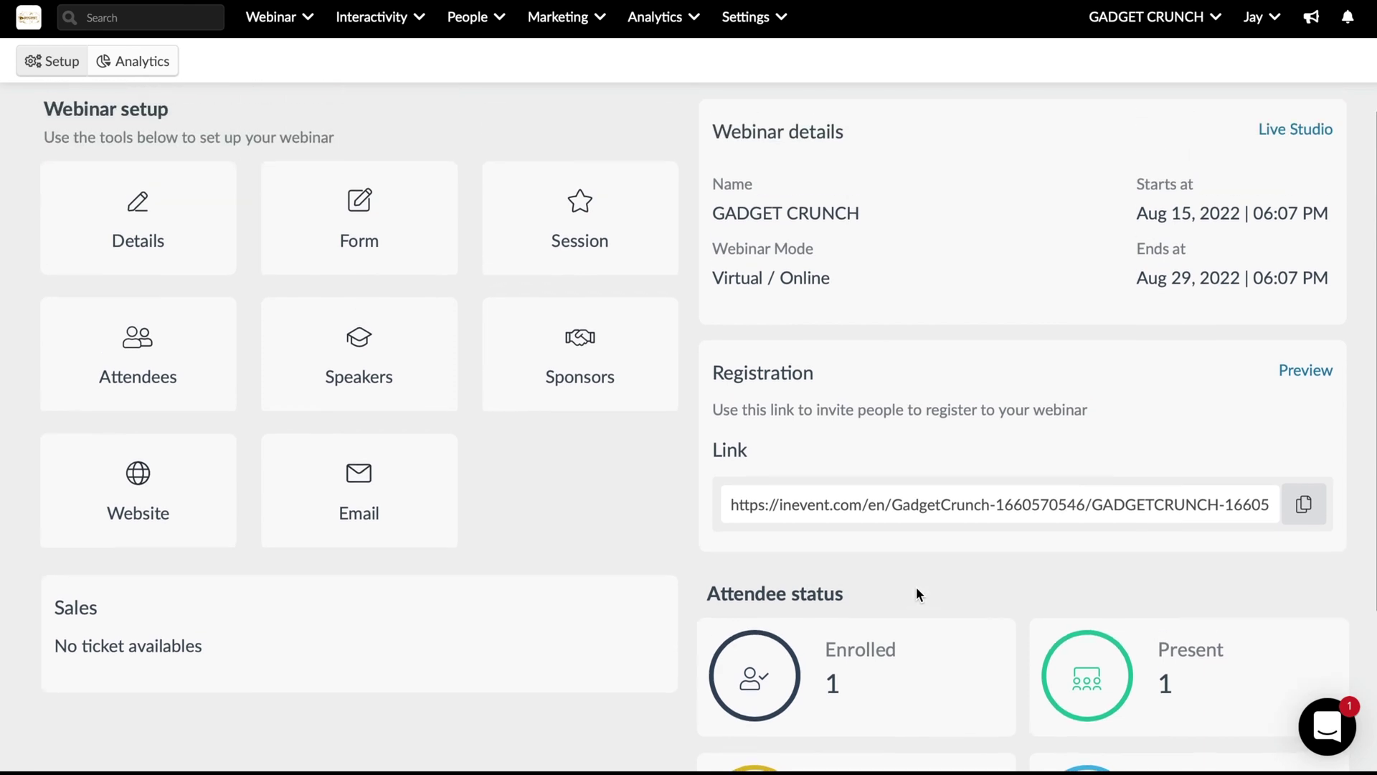
scroll(917, 594, "up", 1)
scroll(916, 587, "down", 1)
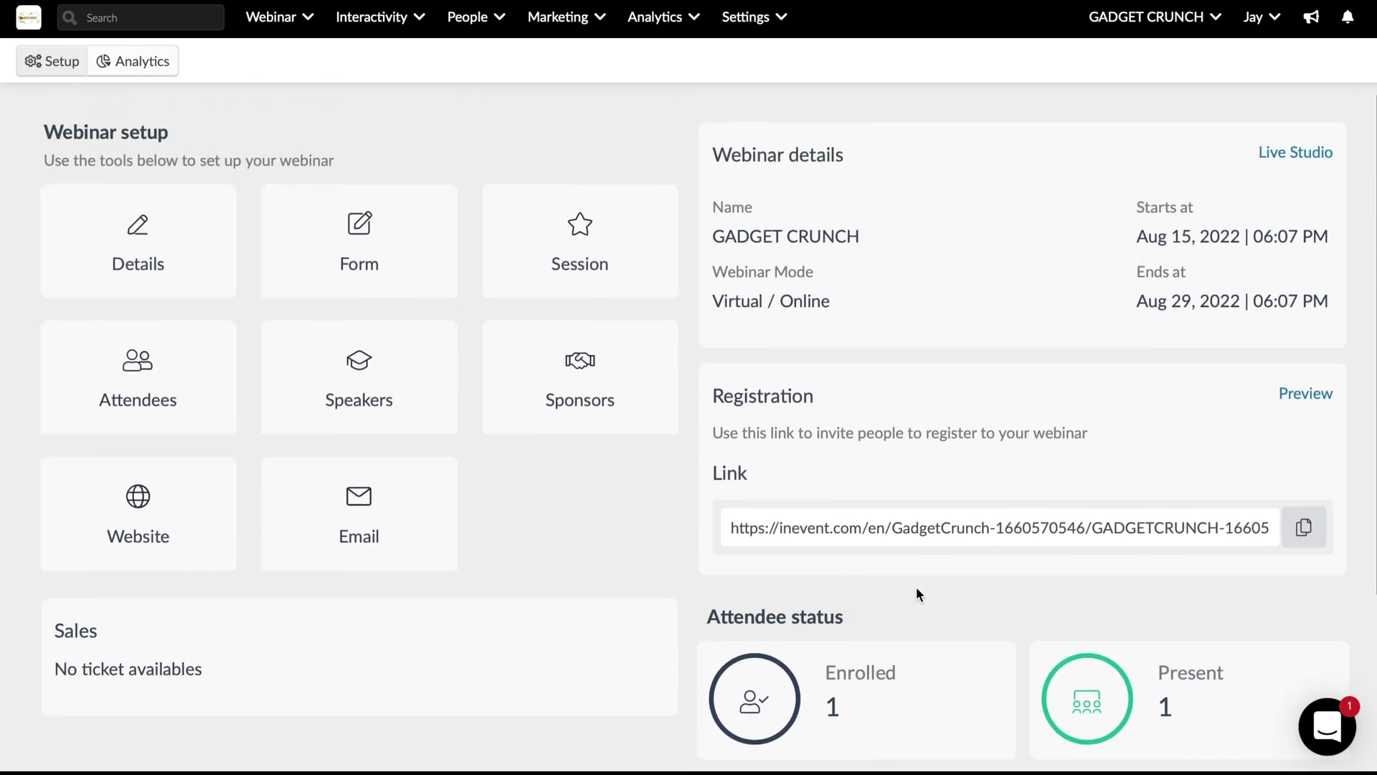
Open the webinar's Details page and scroll through its privacy, mode, status, currency and timezone settings.
scroll(916, 587, "up", 1)
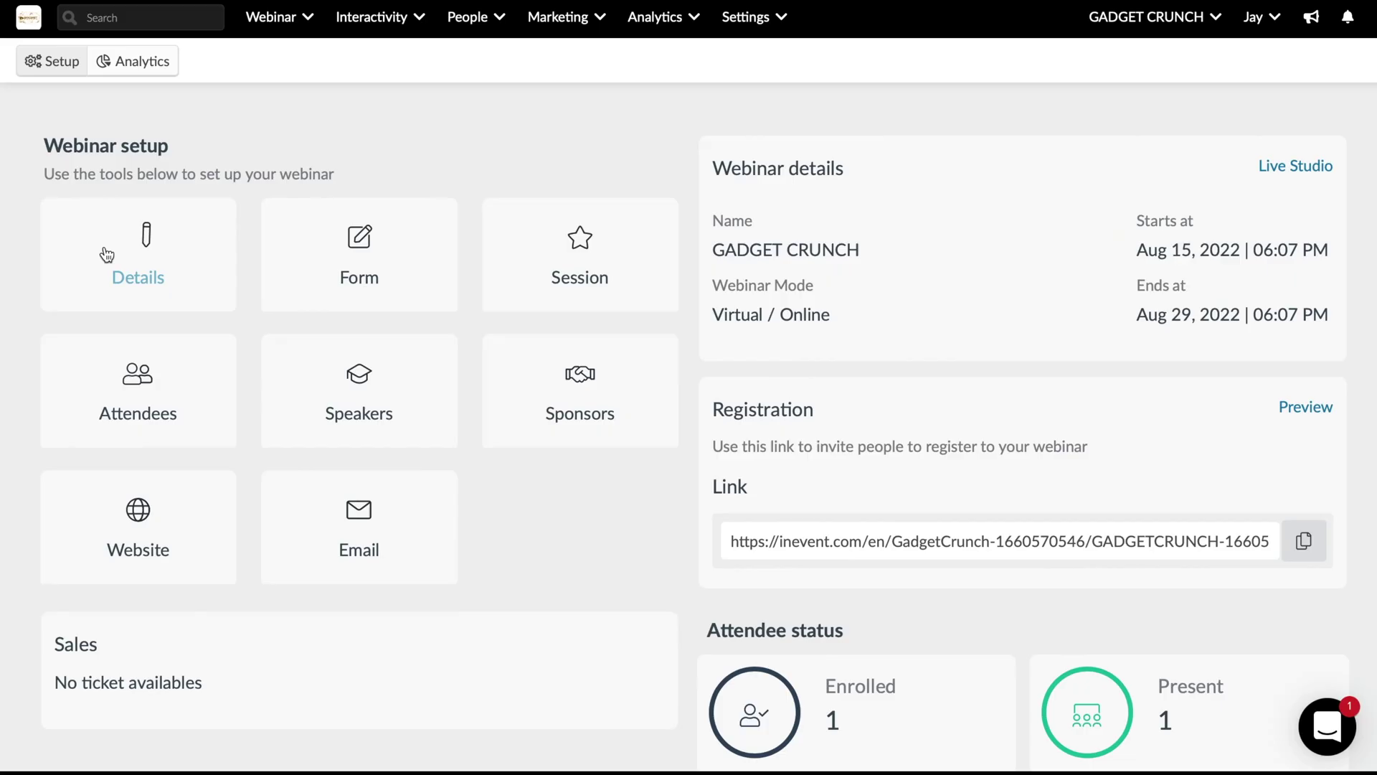
left_click(107, 254)
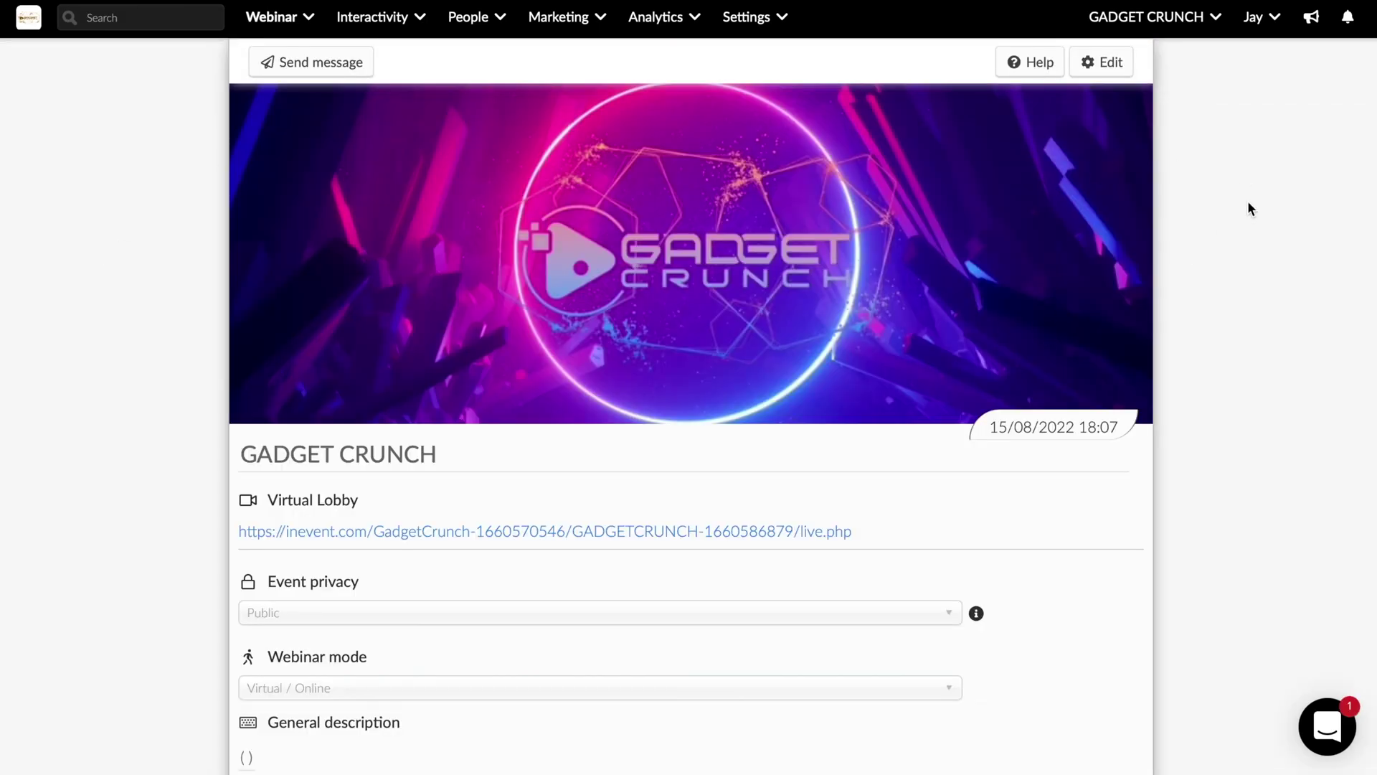
scroll(1249, 202, "down", 1)
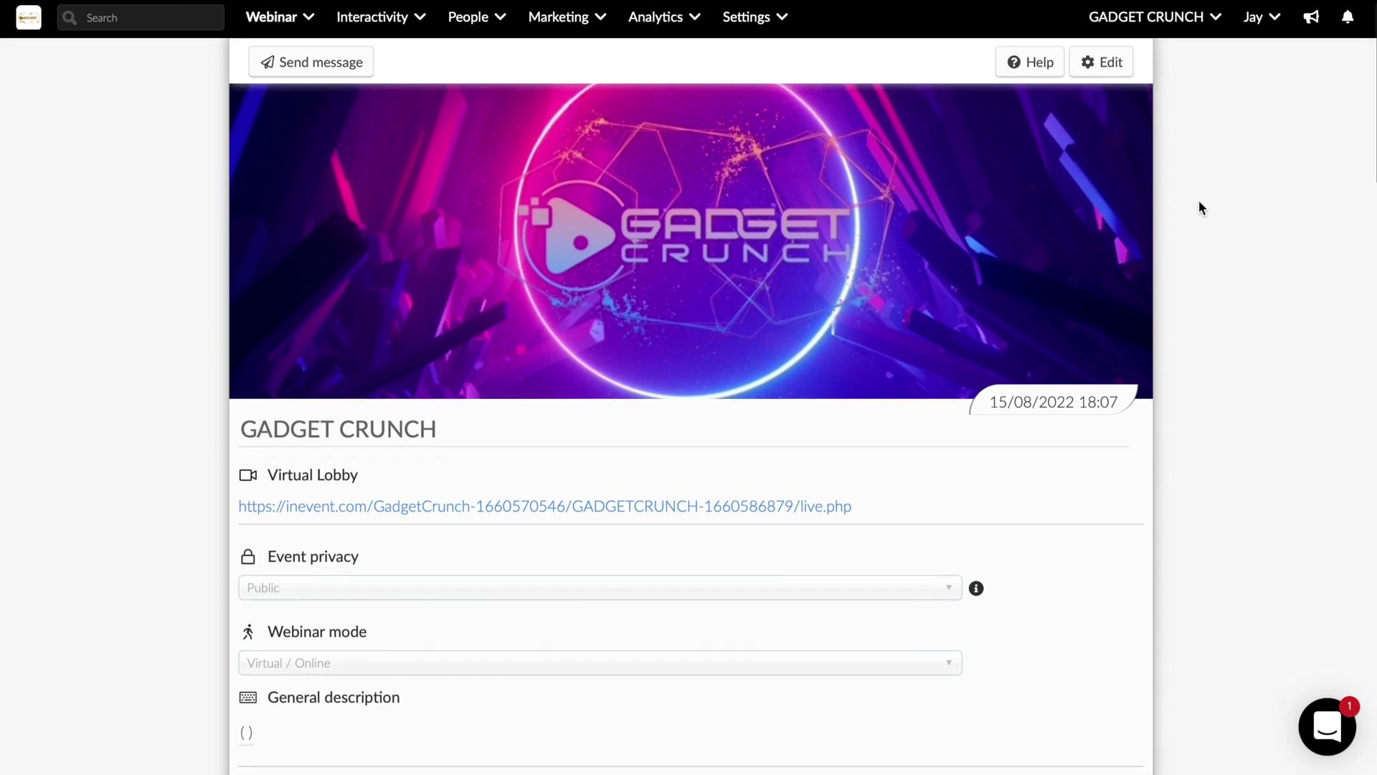
scroll(1124, 309, "down", 3)
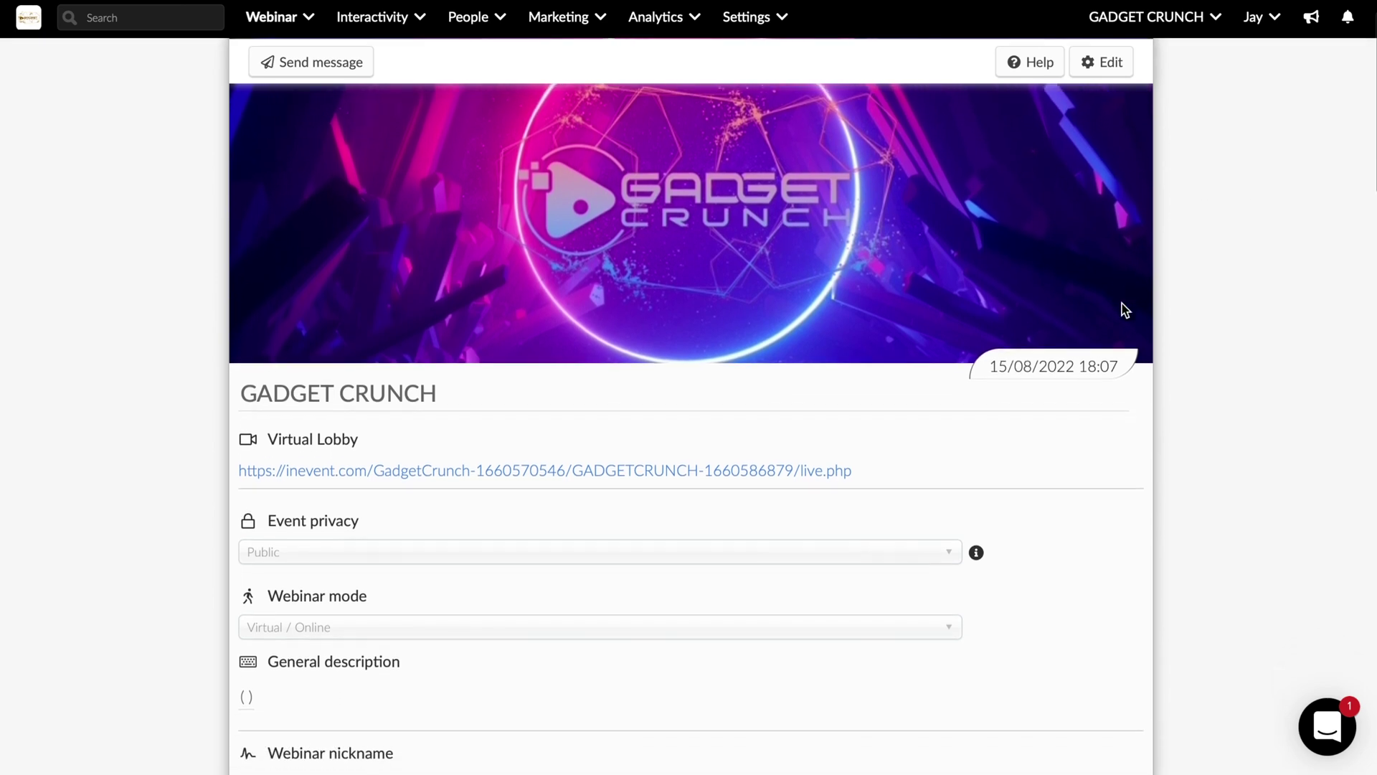
scroll(1123, 308, "down", 3)
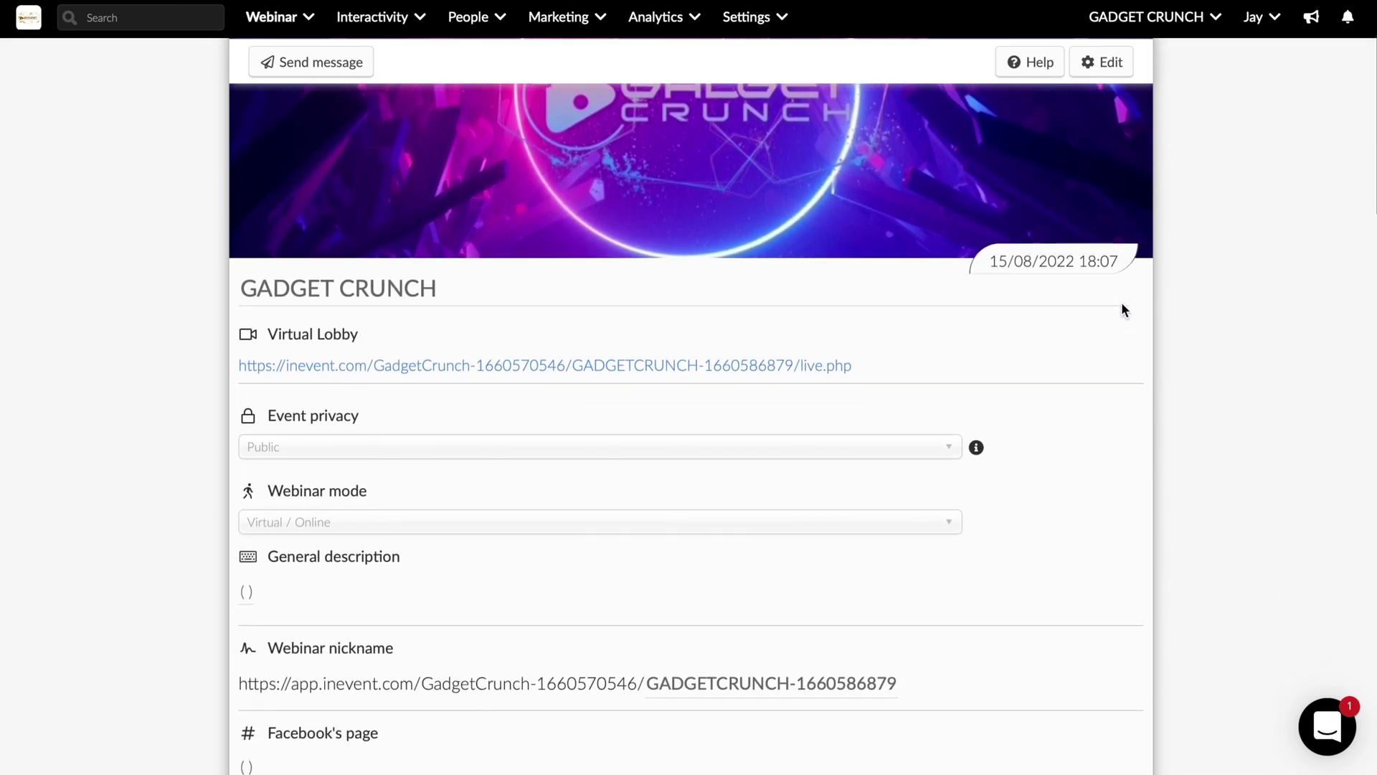
scroll(1123, 310, "down", 3)
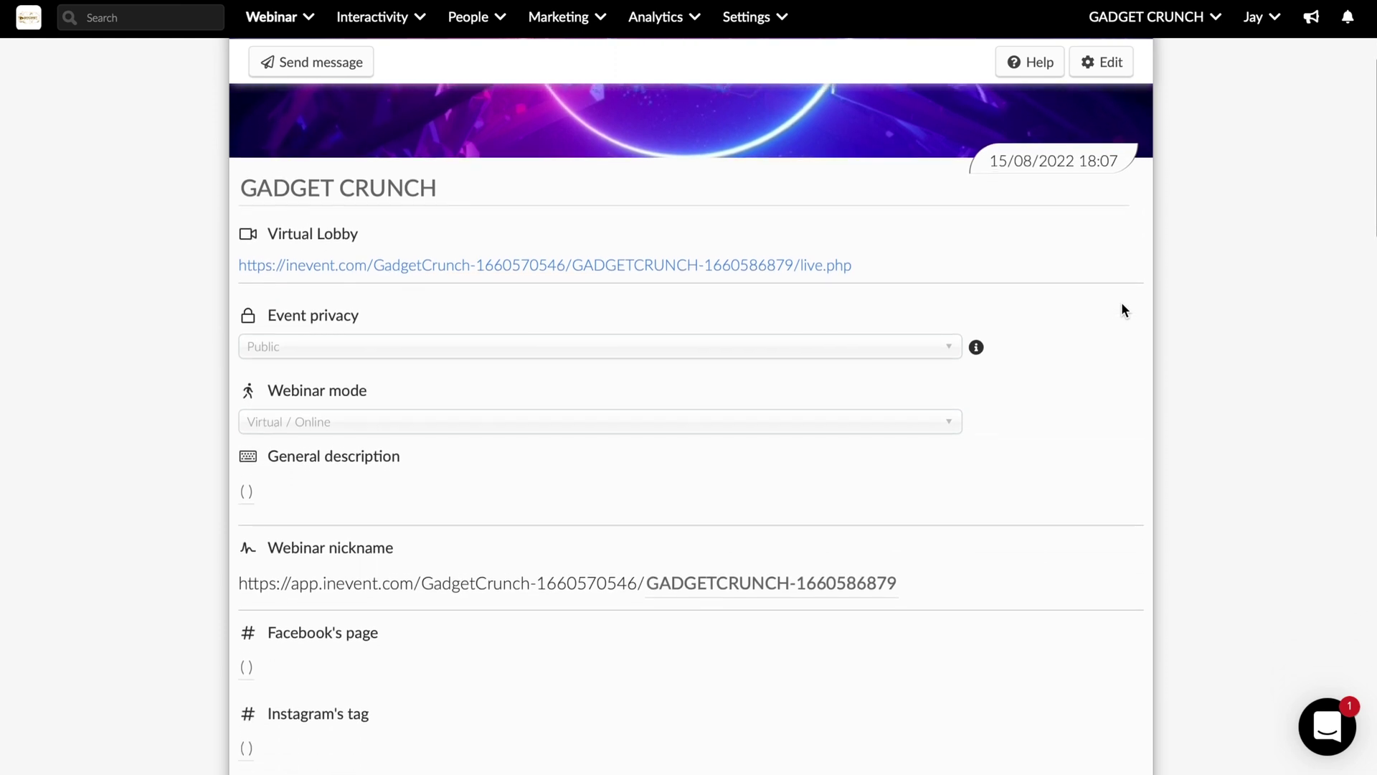
scroll(1123, 310, "down", 3)
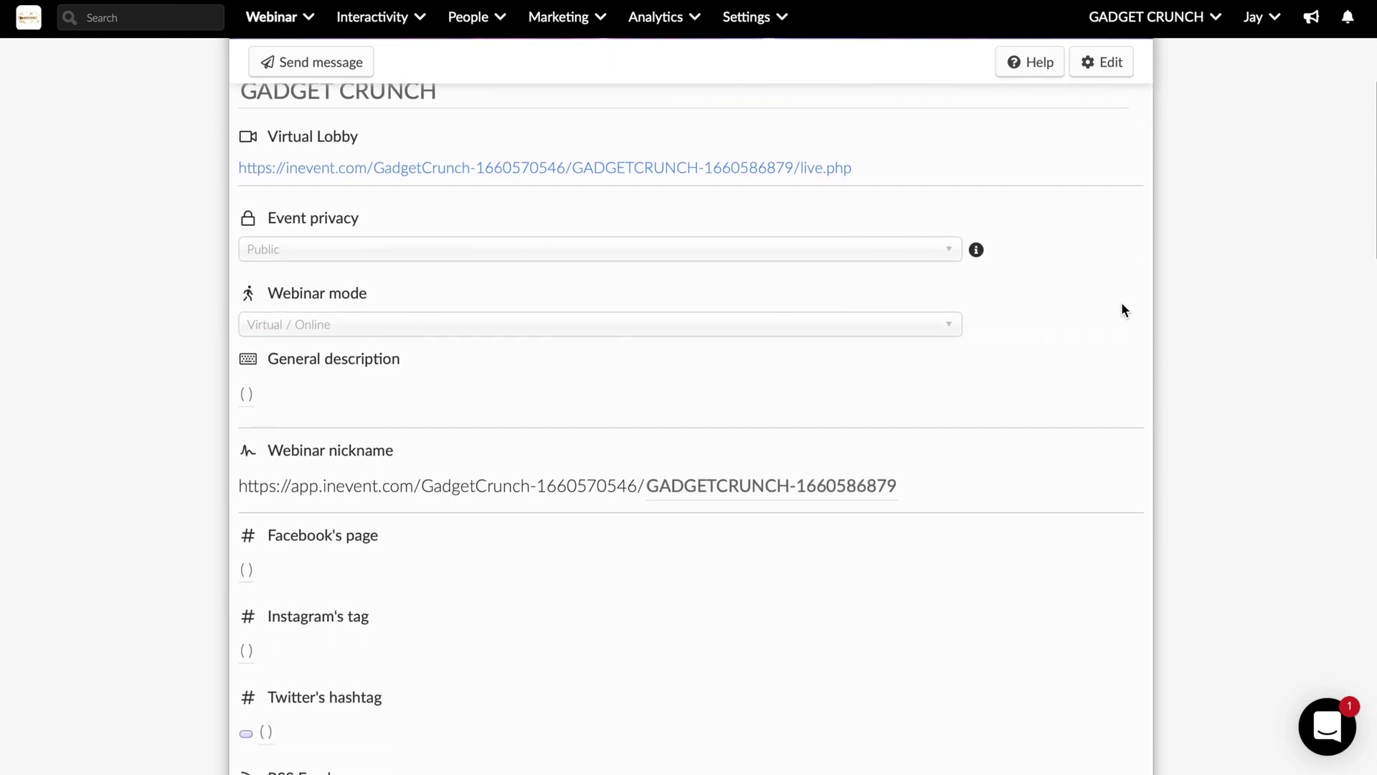
scroll(1123, 310, "down", 3)
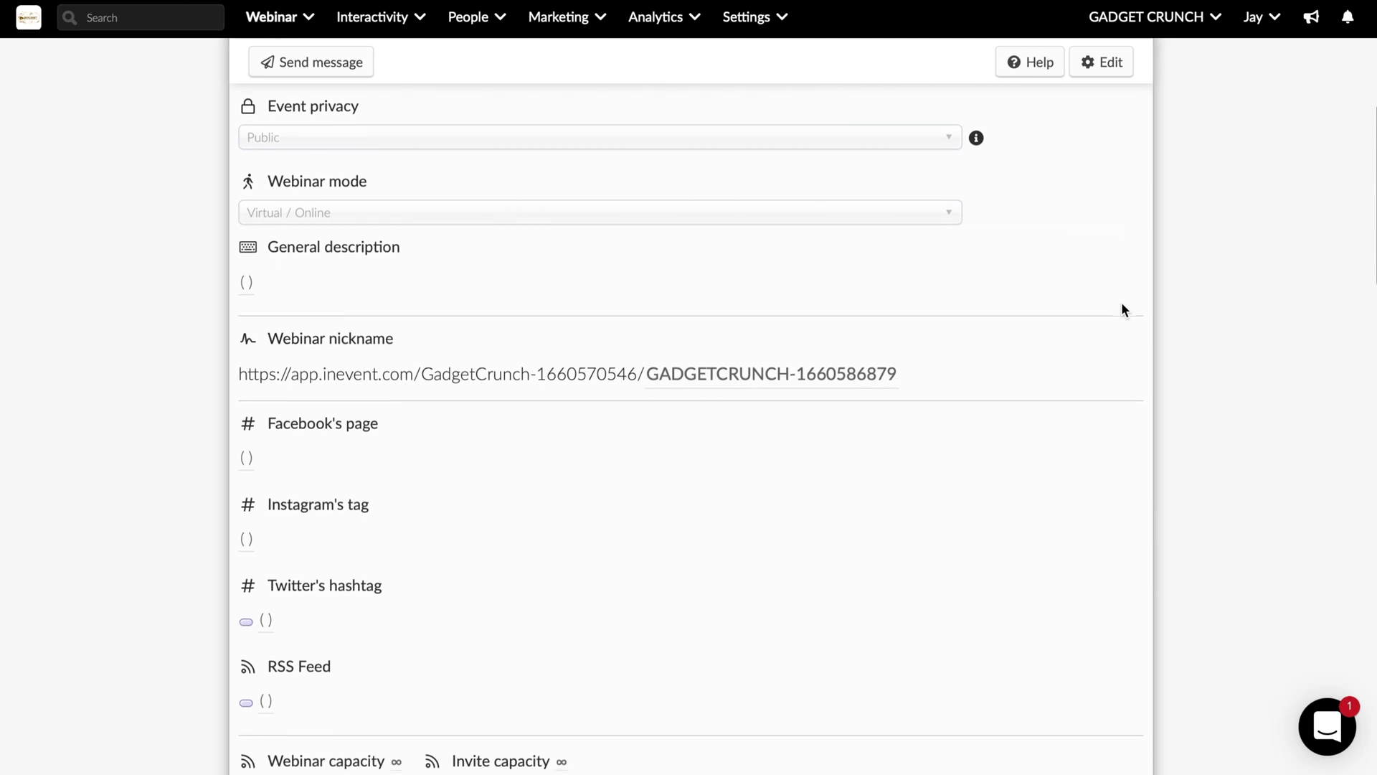
scroll(1122, 310, "down", 5)
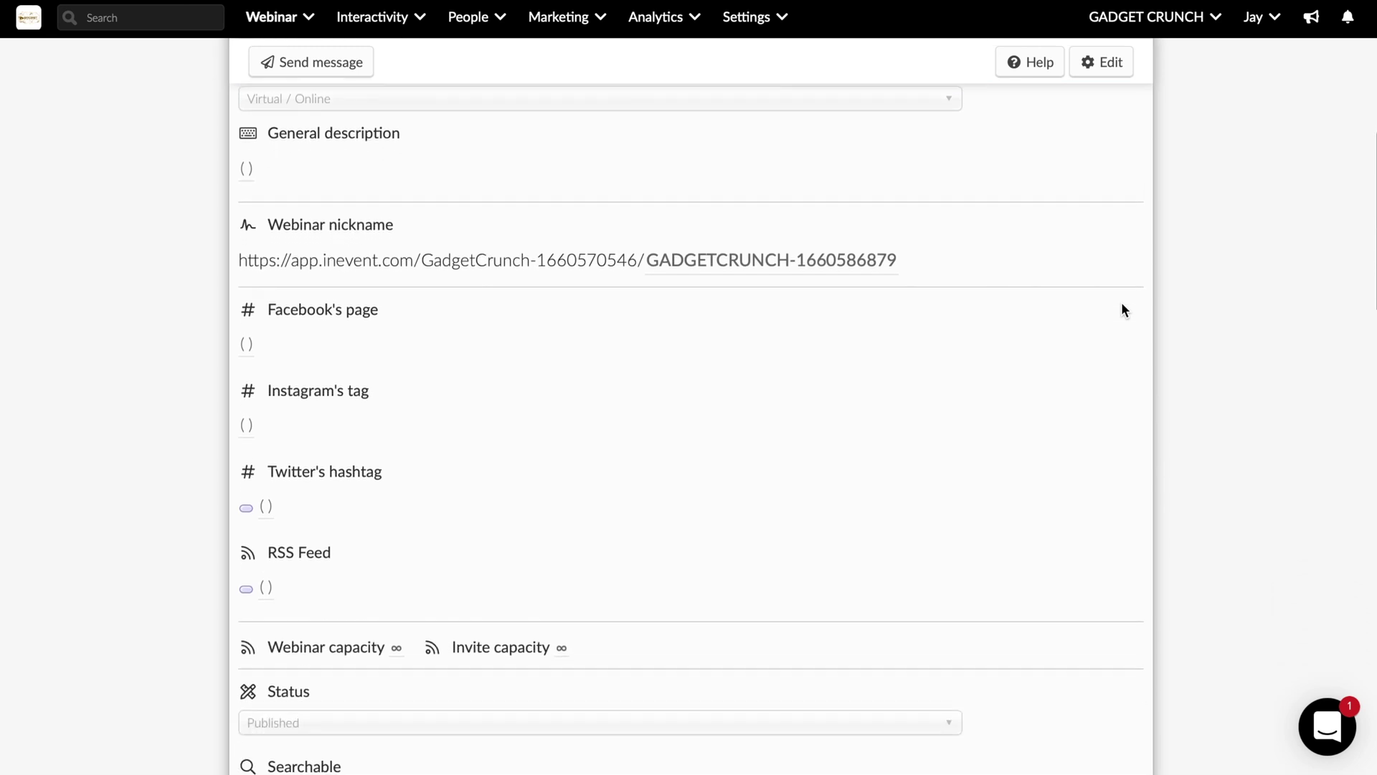
scroll(1122, 310, "down", 5)
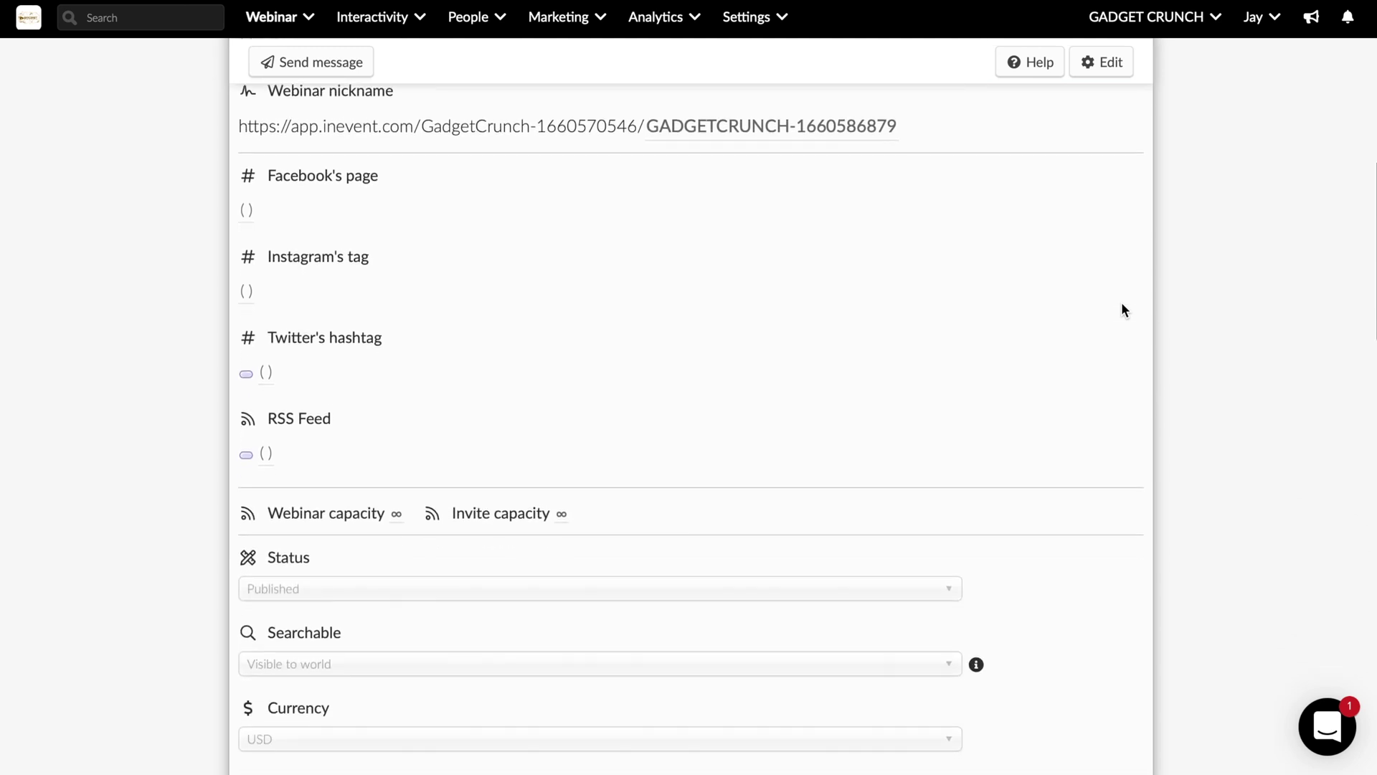
scroll(1122, 310, "down", 20)
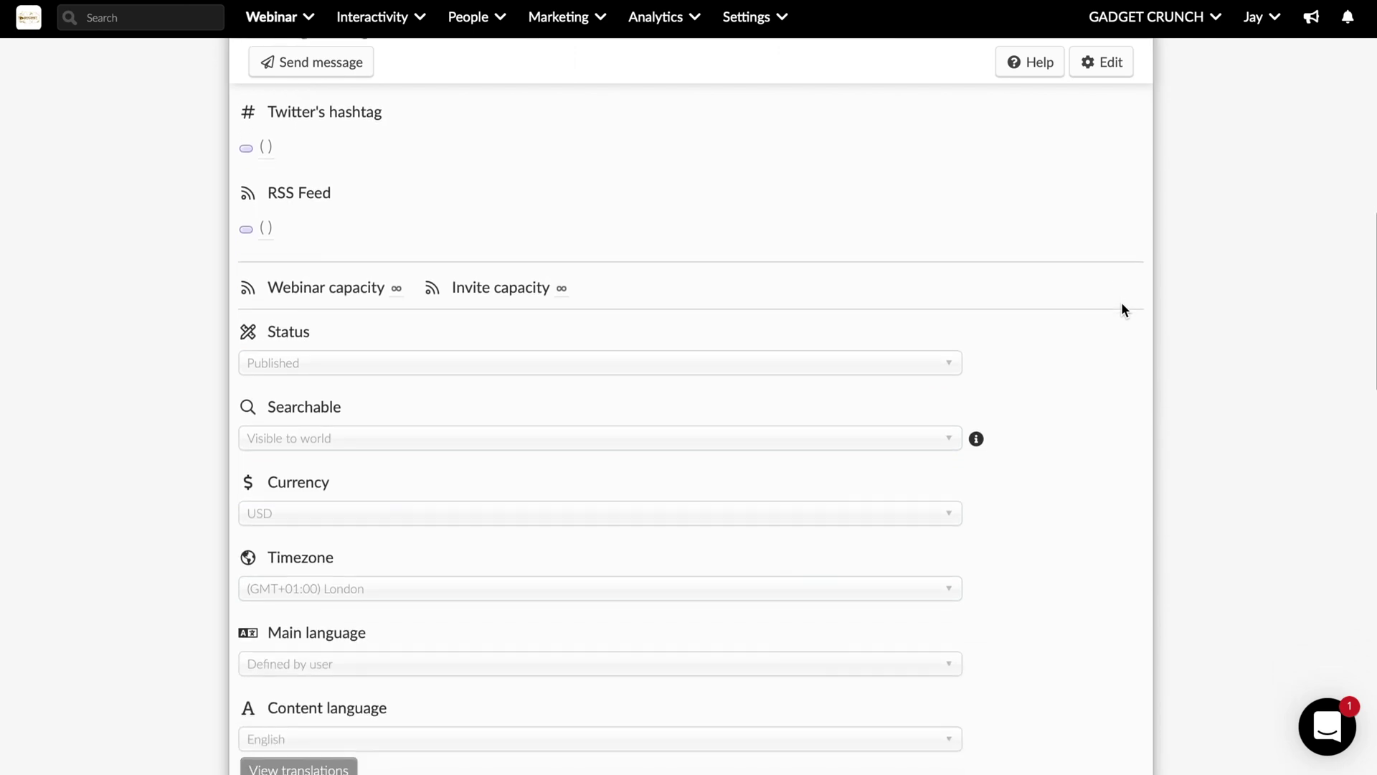
scroll(1122, 310, "up", 5)
Review the form's questions, expand the Phone field, then view Recordings and the attendees list.
left_click(345, 255)
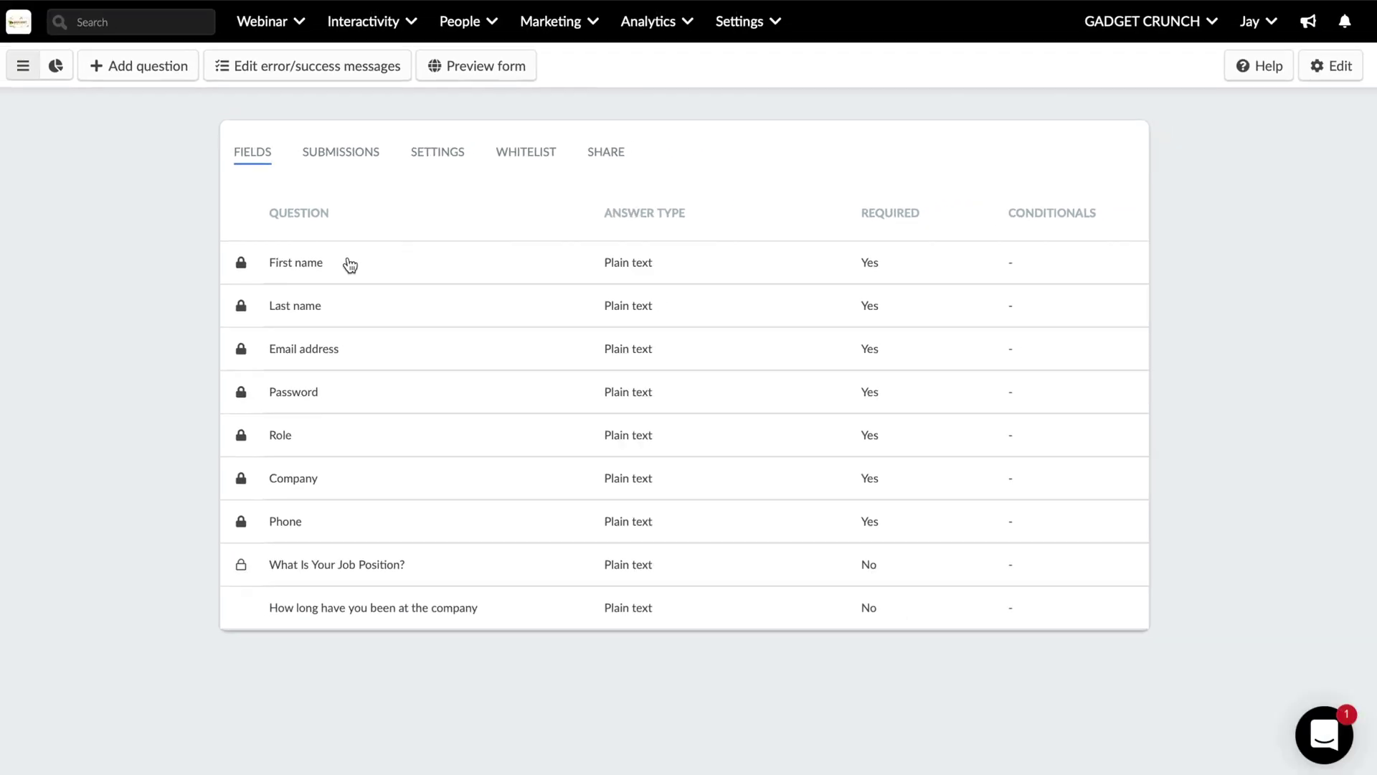
left_click(243, 532)
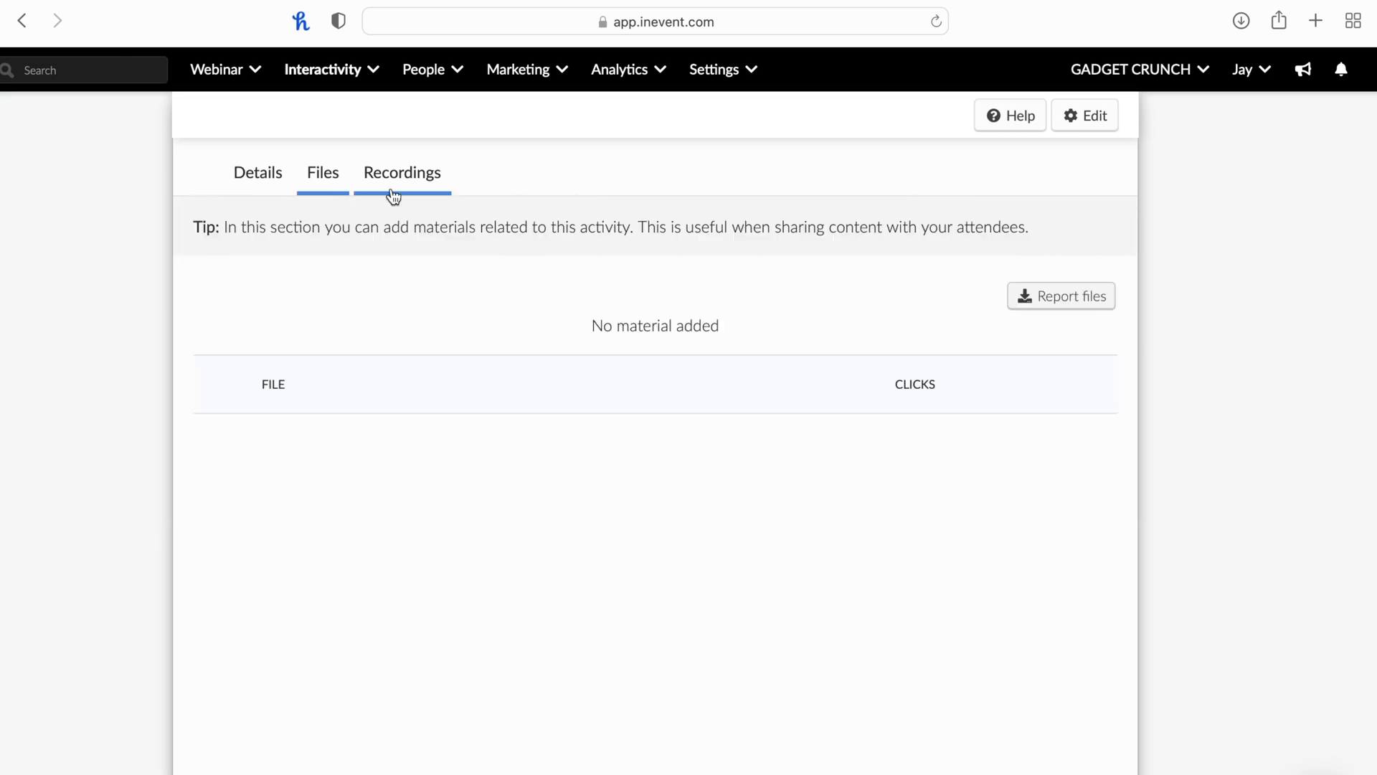
left_click(393, 192)
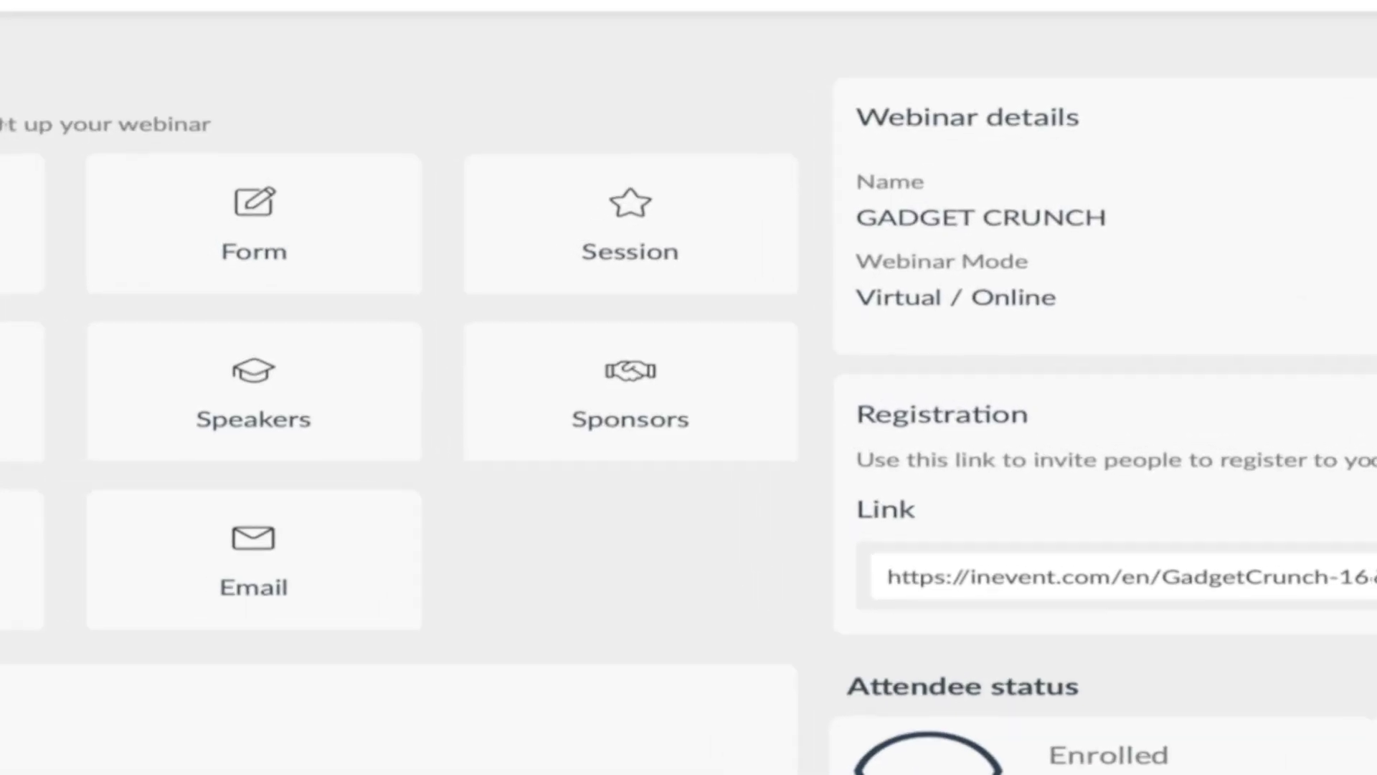
left_click(118, 405)
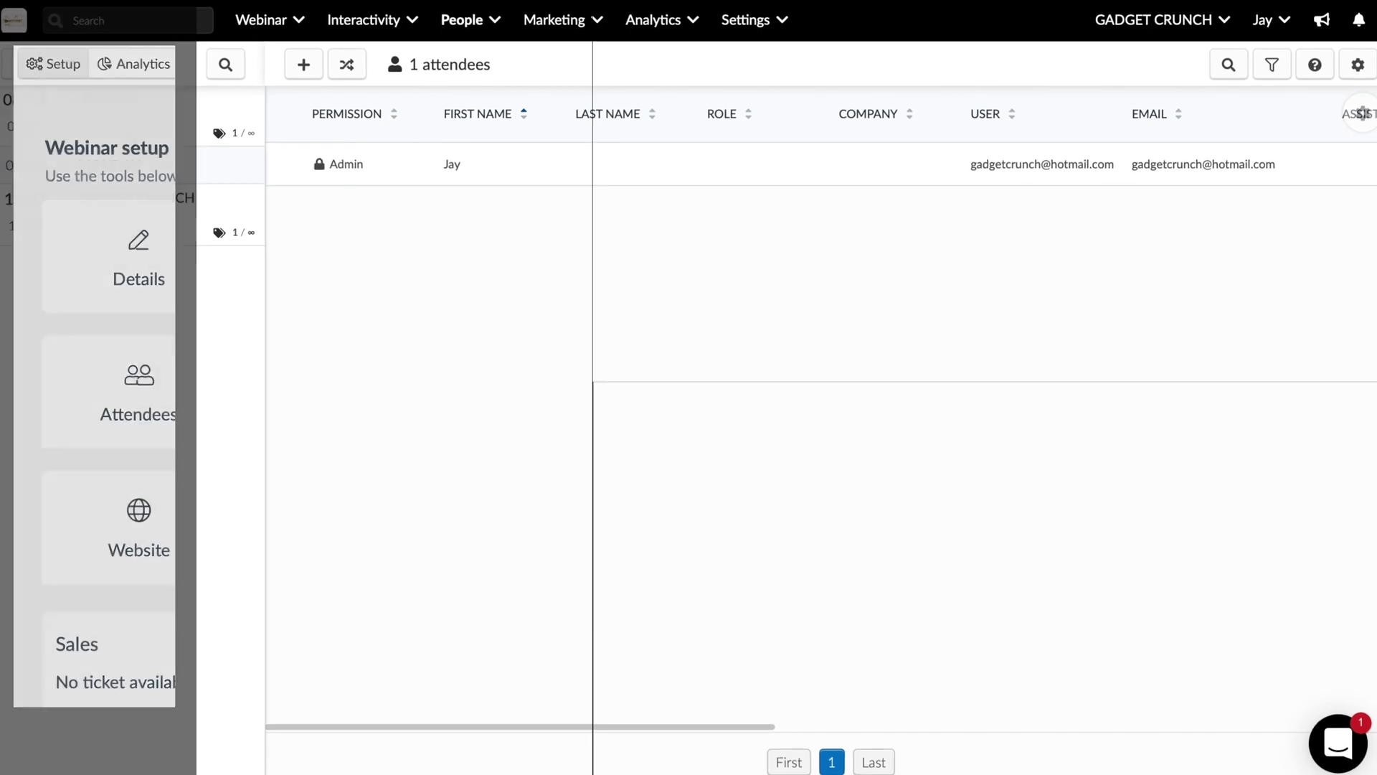
Open the speakers list and create a new speaker in the technology category.
left_click(339, 406)
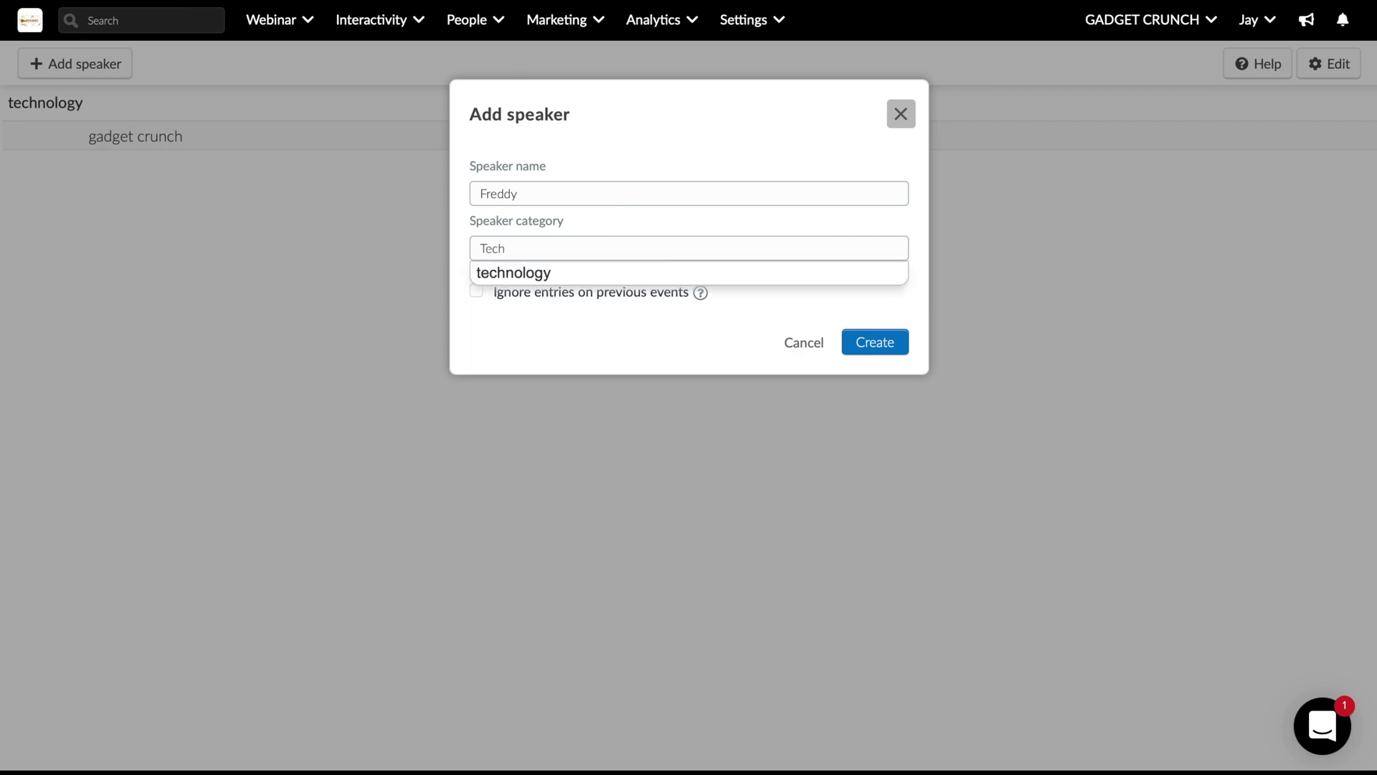
left_click(873, 351)
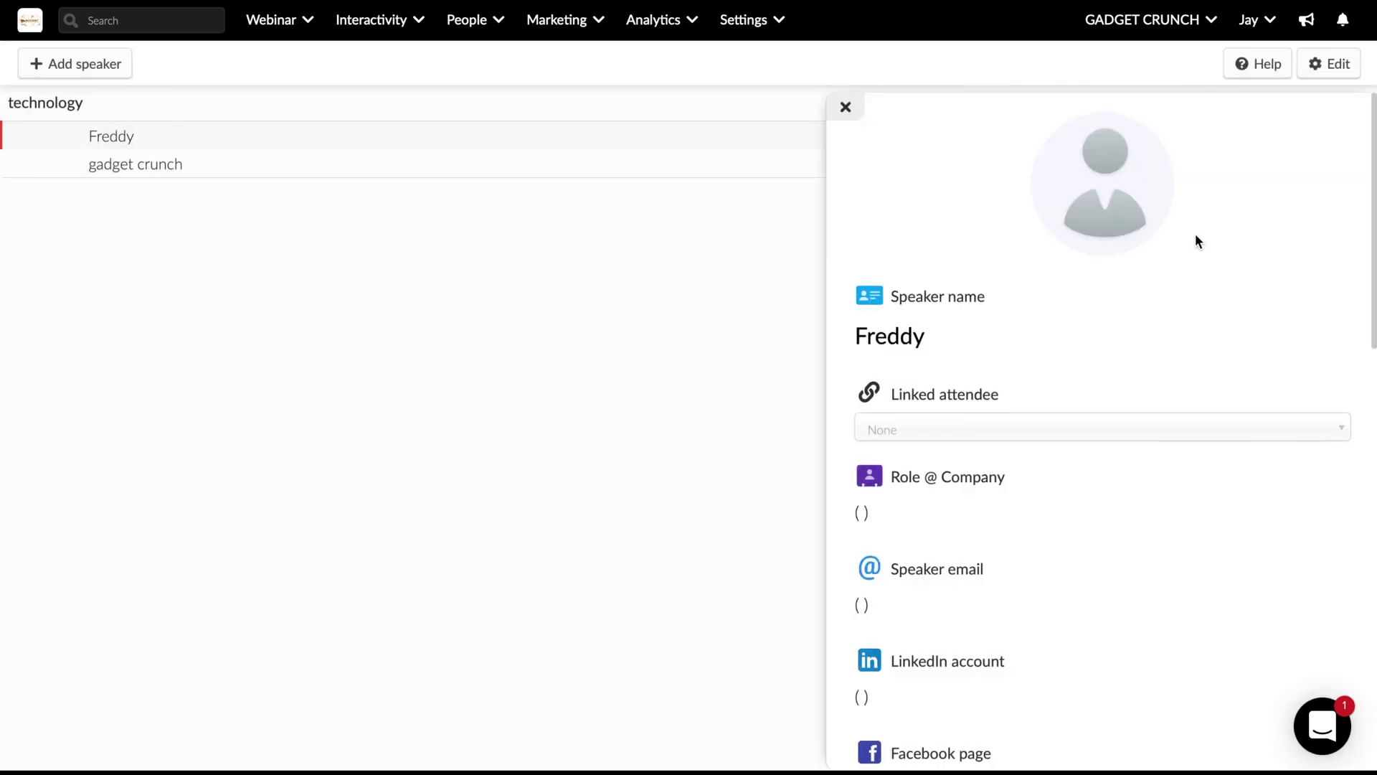
scroll(990, 465, "down", 1)
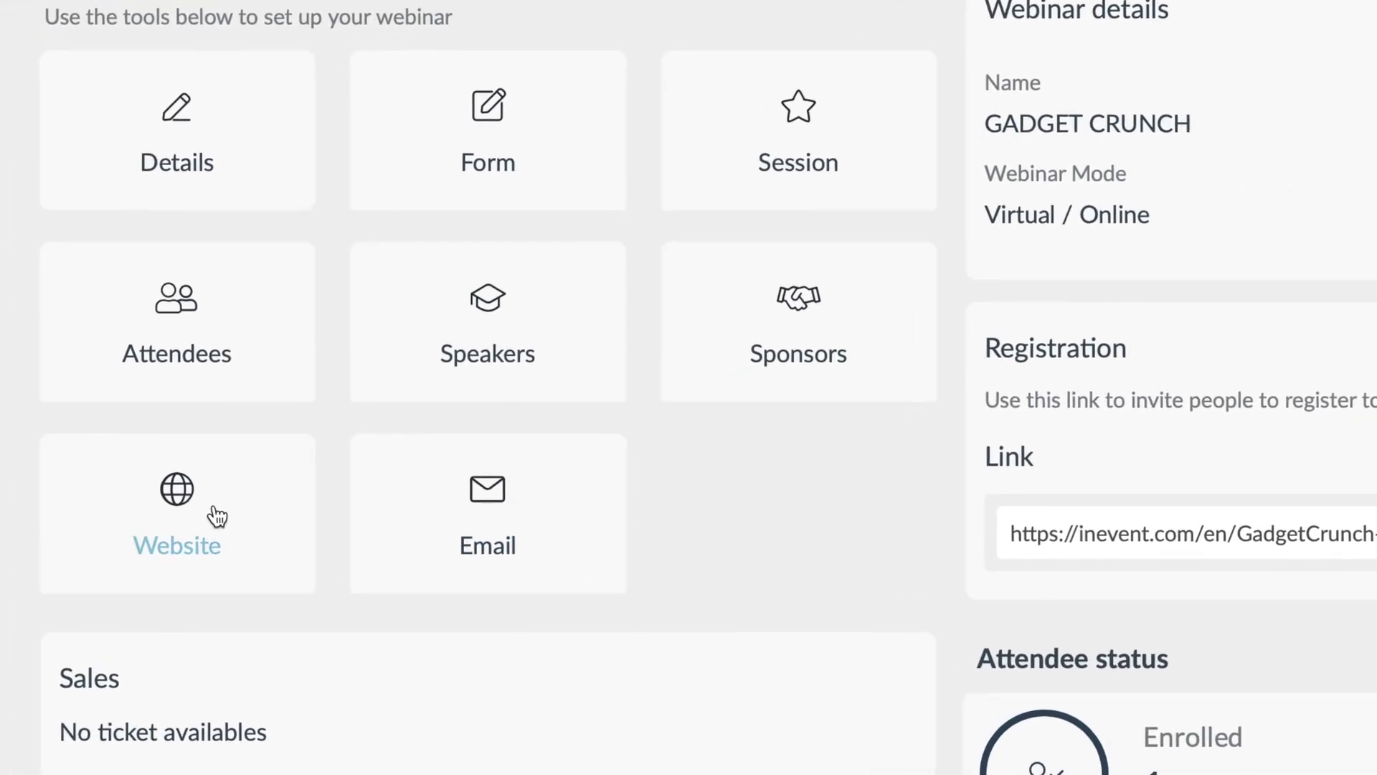
Preview the GADGET CRUNCH event website, accept its cookies, then go to the Emails page.
left_click(217, 515)
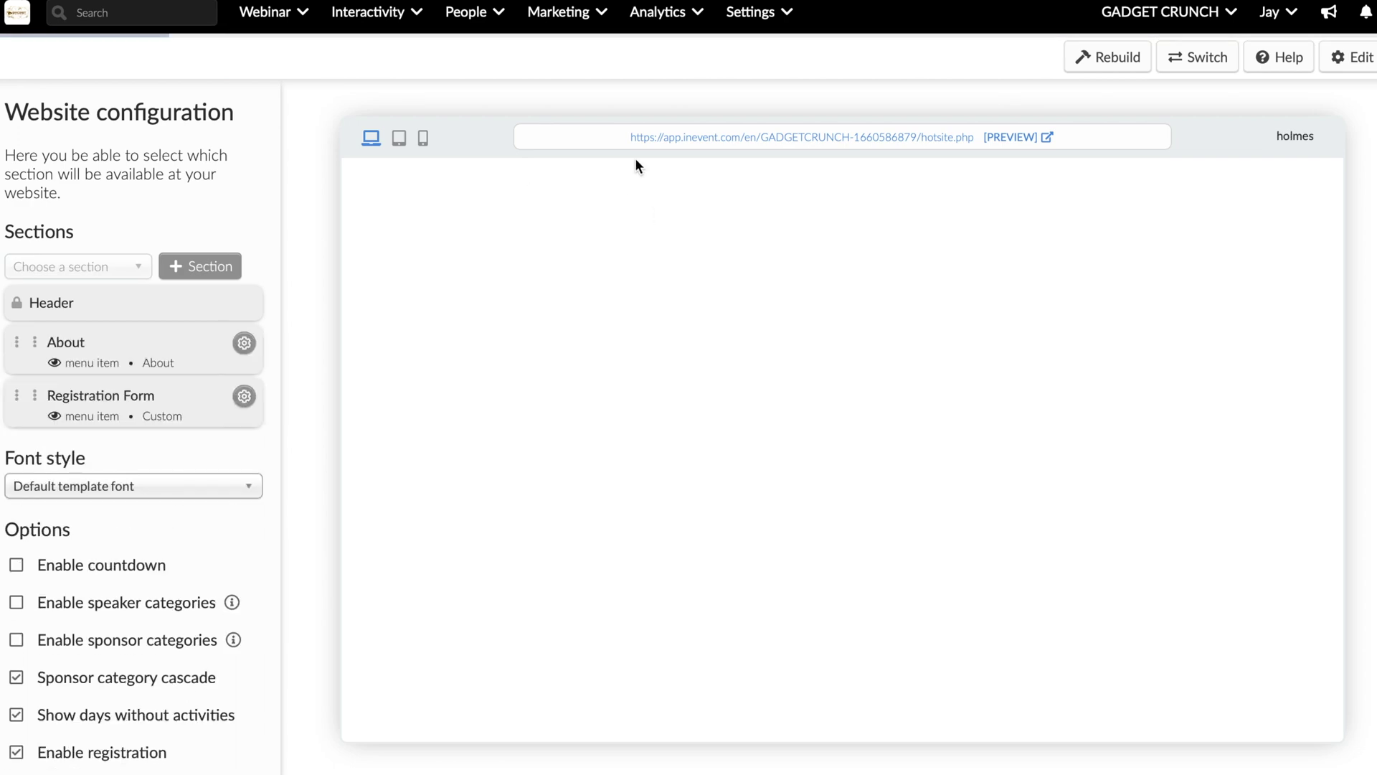
scroll(893, 452, "down", 5)
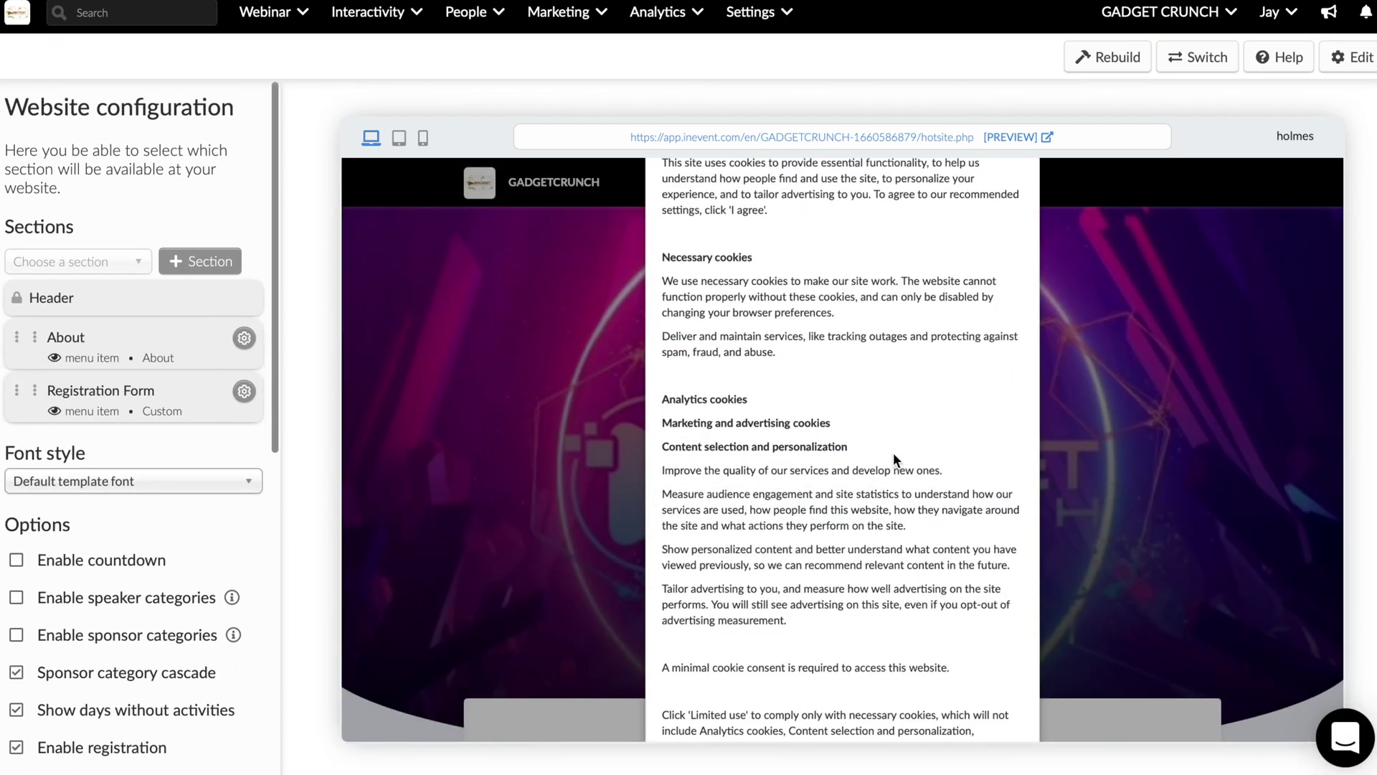
left_click(996, 702)
scroll(905, 514, "down", 5)
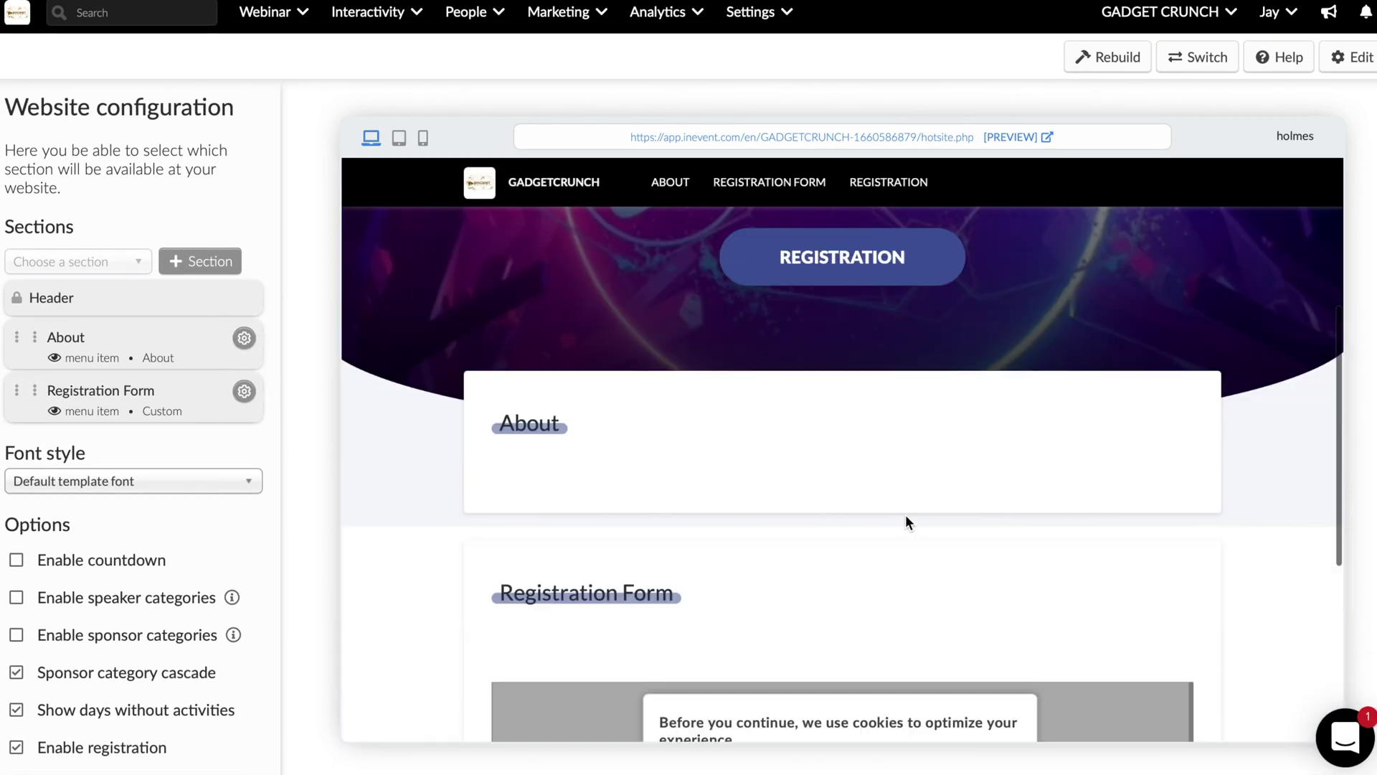
scroll(905, 515, "down", 3)
scroll(936, 271, "up", 6)
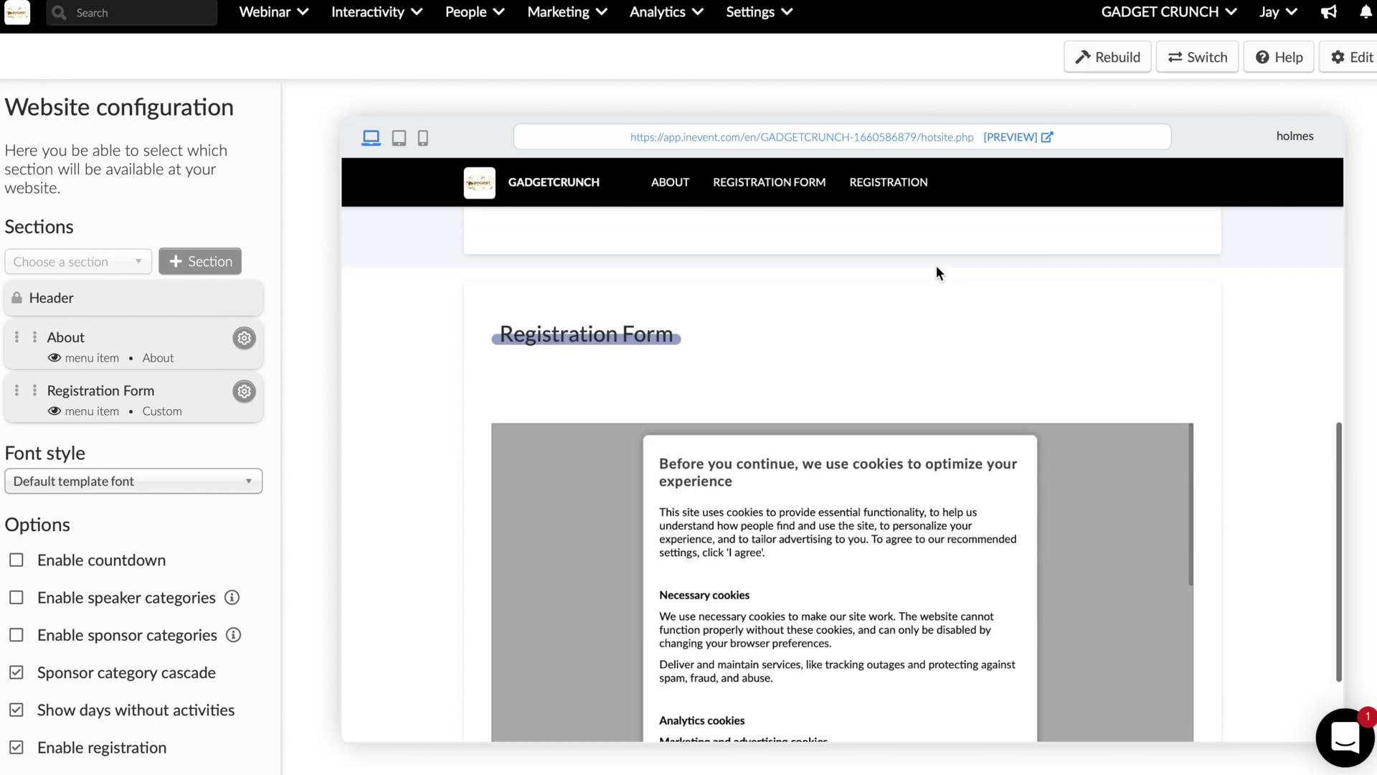
scroll(936, 271, "up", 2)
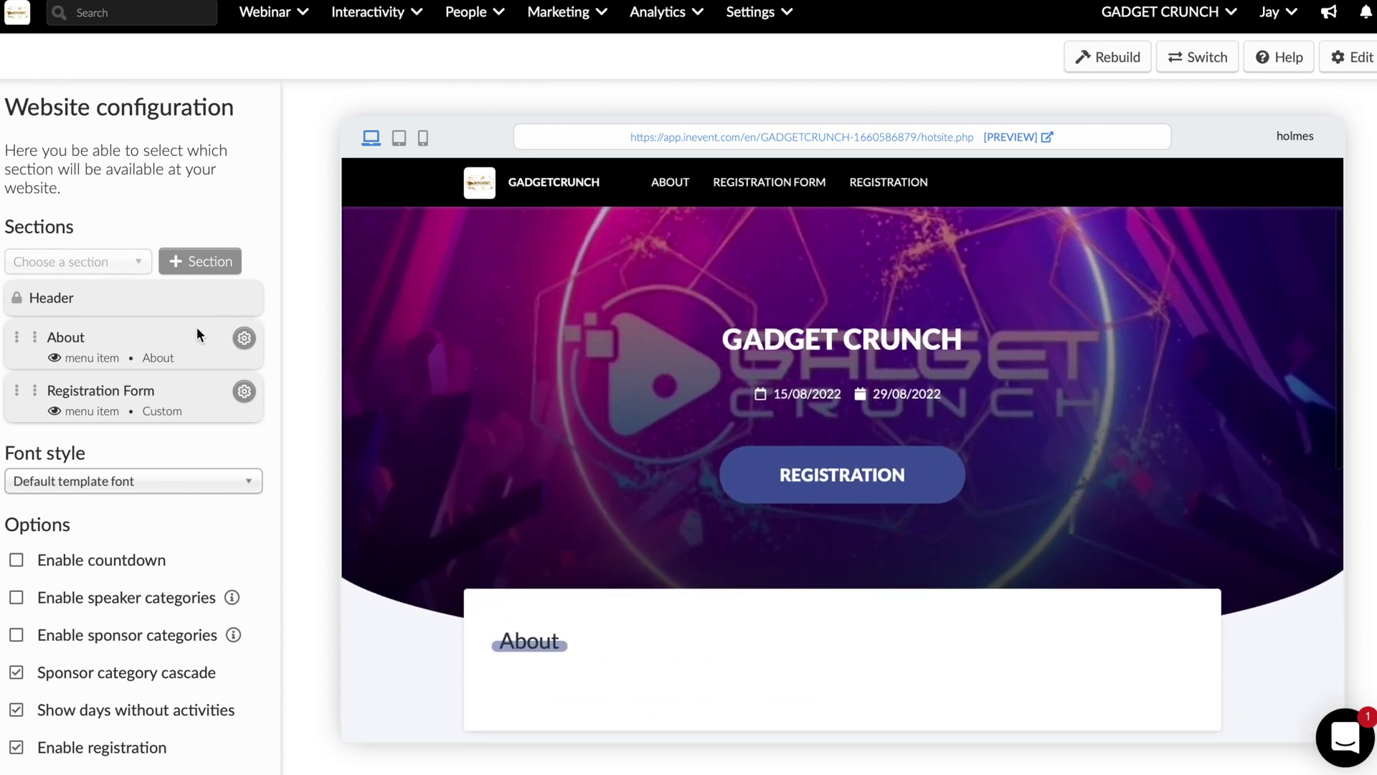
scroll(197, 325, "down", 5)
scroll(738, 283, "down", 3)
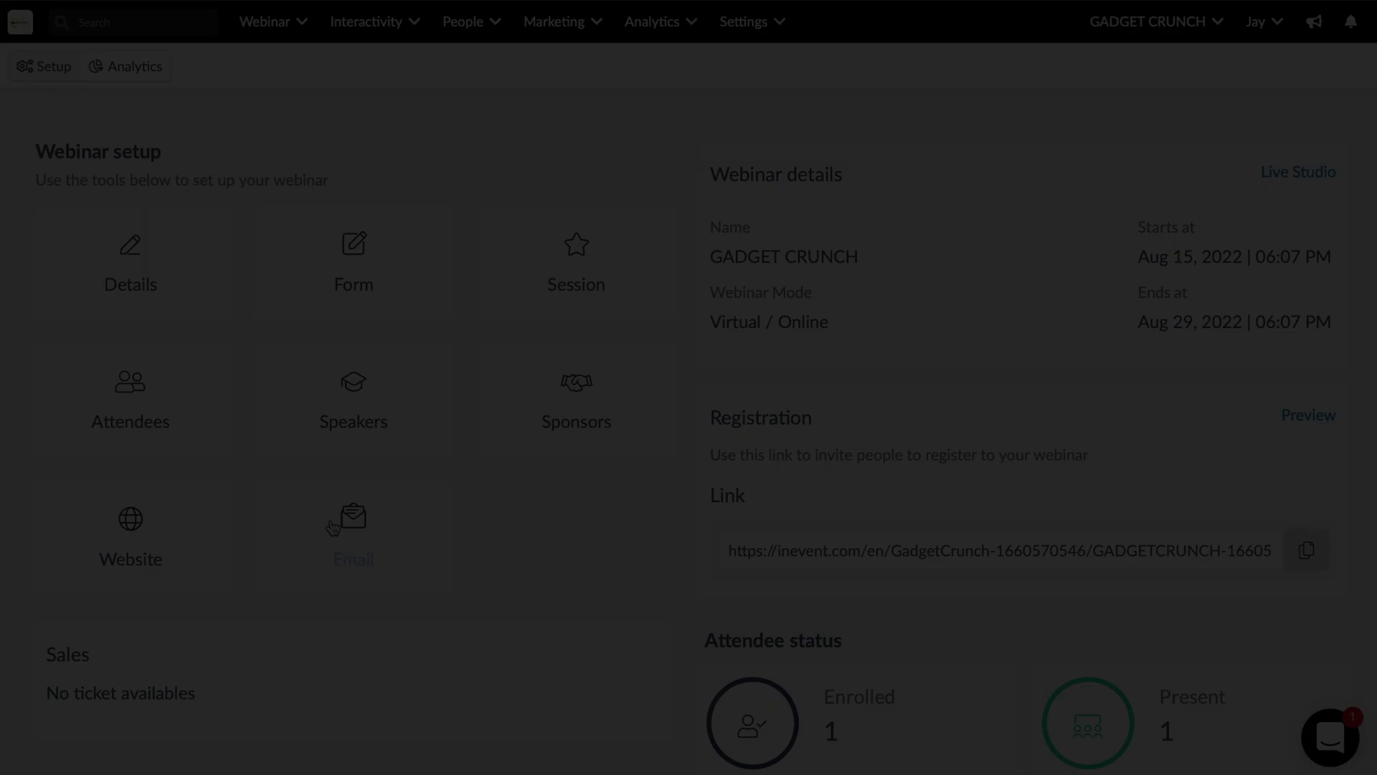
left_click(333, 527)
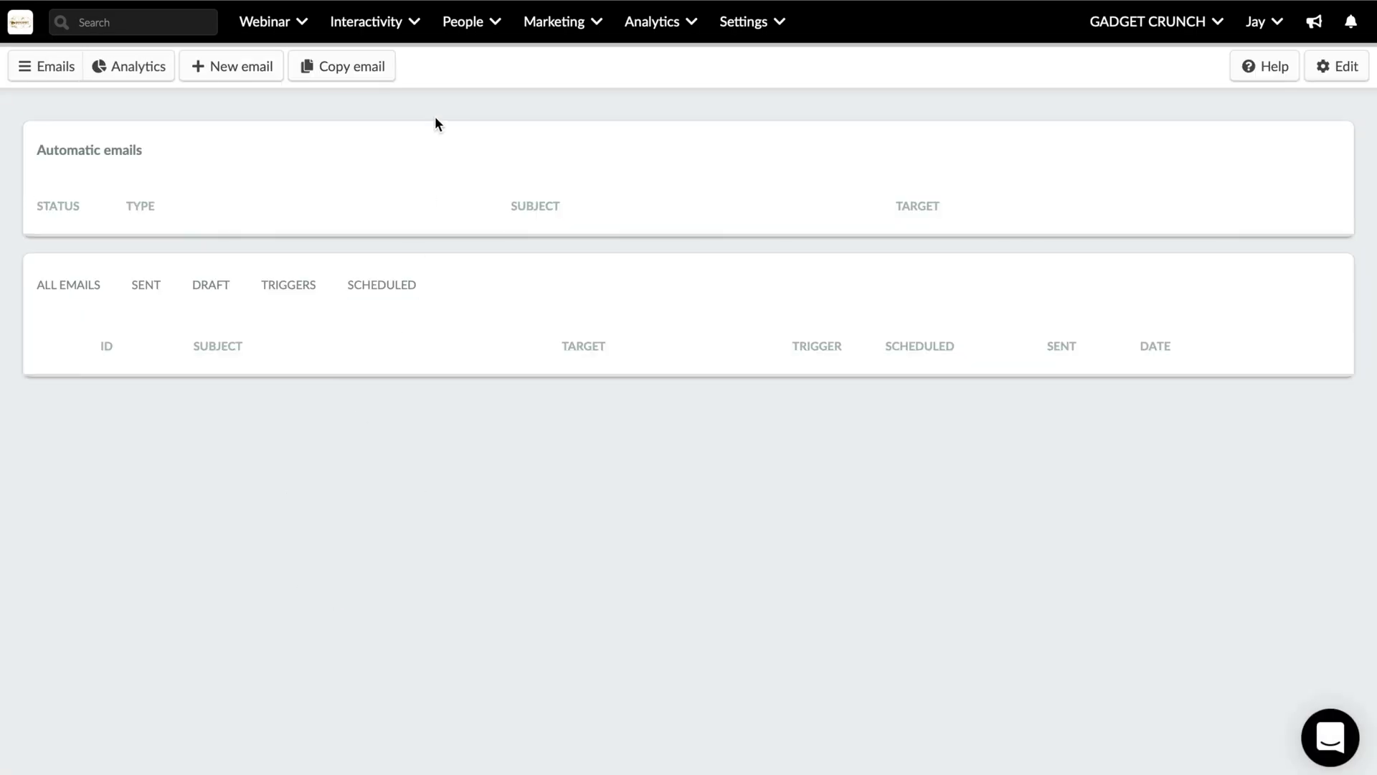
Create a new email with the subject 'Event Upcoming' using the chosen template.
left_click(231, 66)
type("Event U")
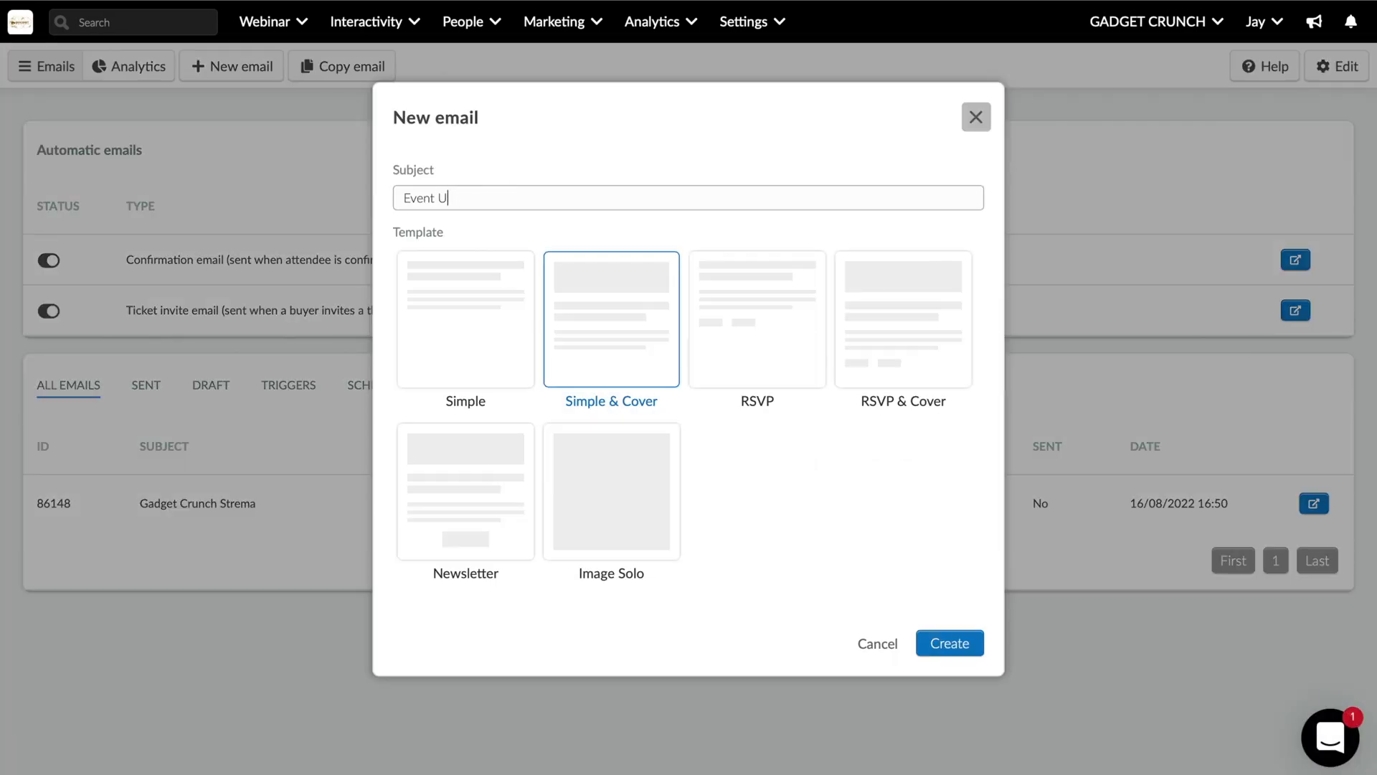
type("pcoming")
left_click(950, 643)
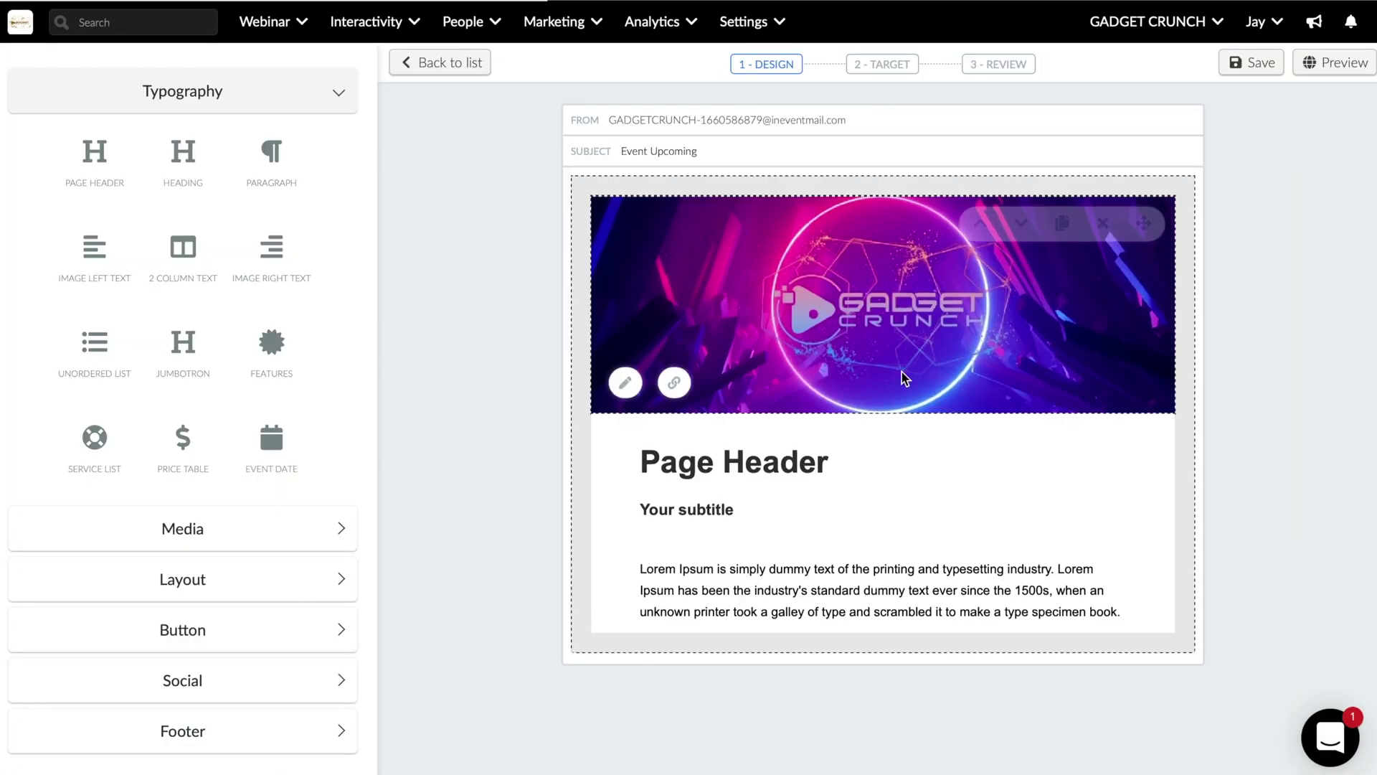
Replace the email header with 'Are you joining the stream!?' and the subtitle with 'Join Now!'.
left_click(728, 458)
key("ctrl+a")
key("BackSpace")
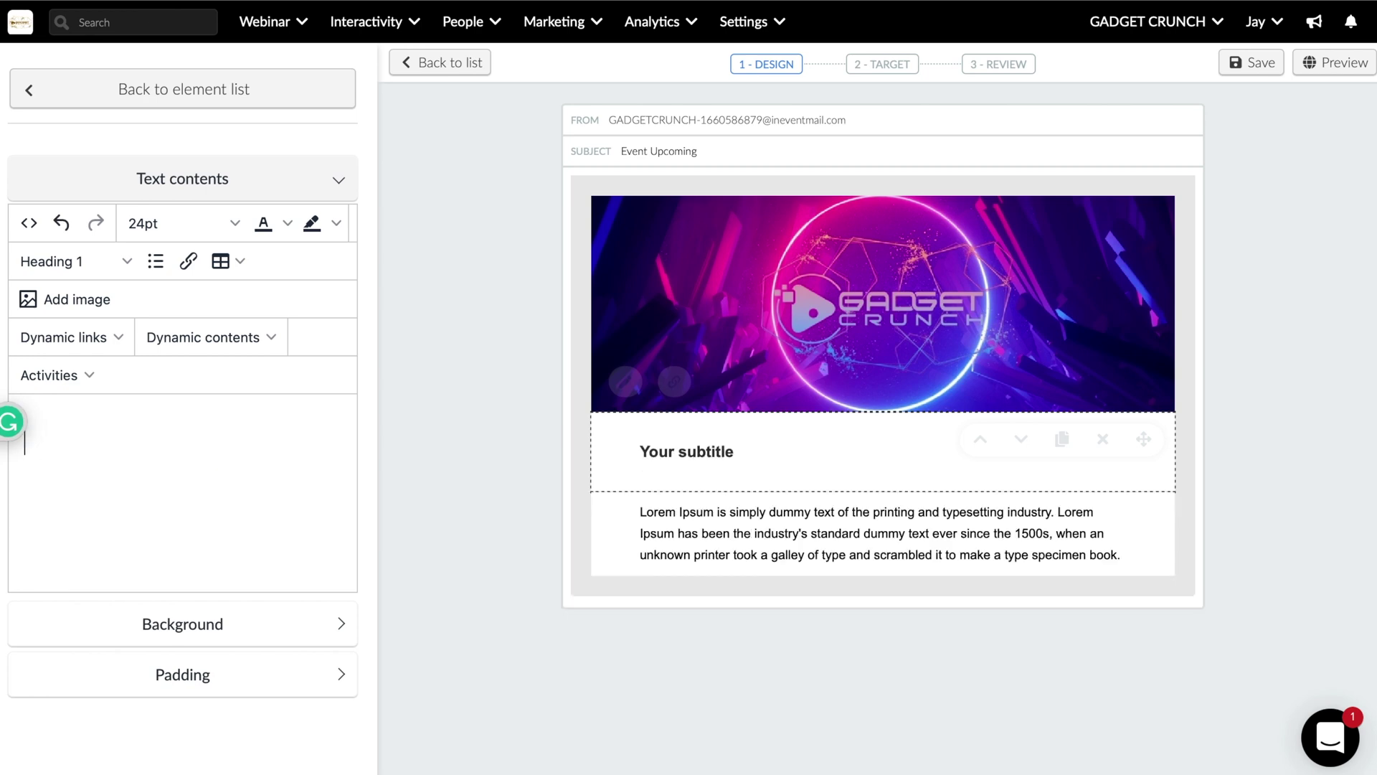
type("Are you joining the stream!?")
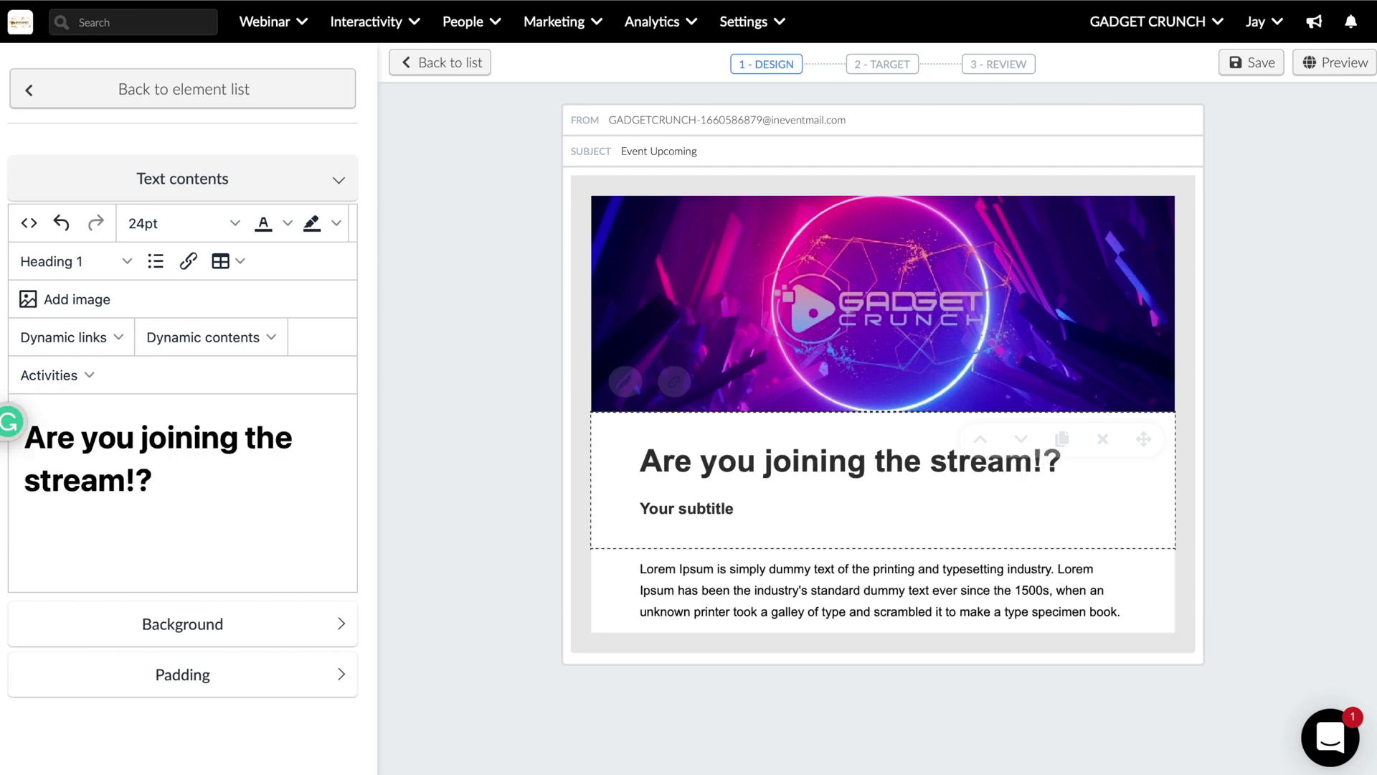
left_click(686, 511)
key("ctrl+a")
type("J")
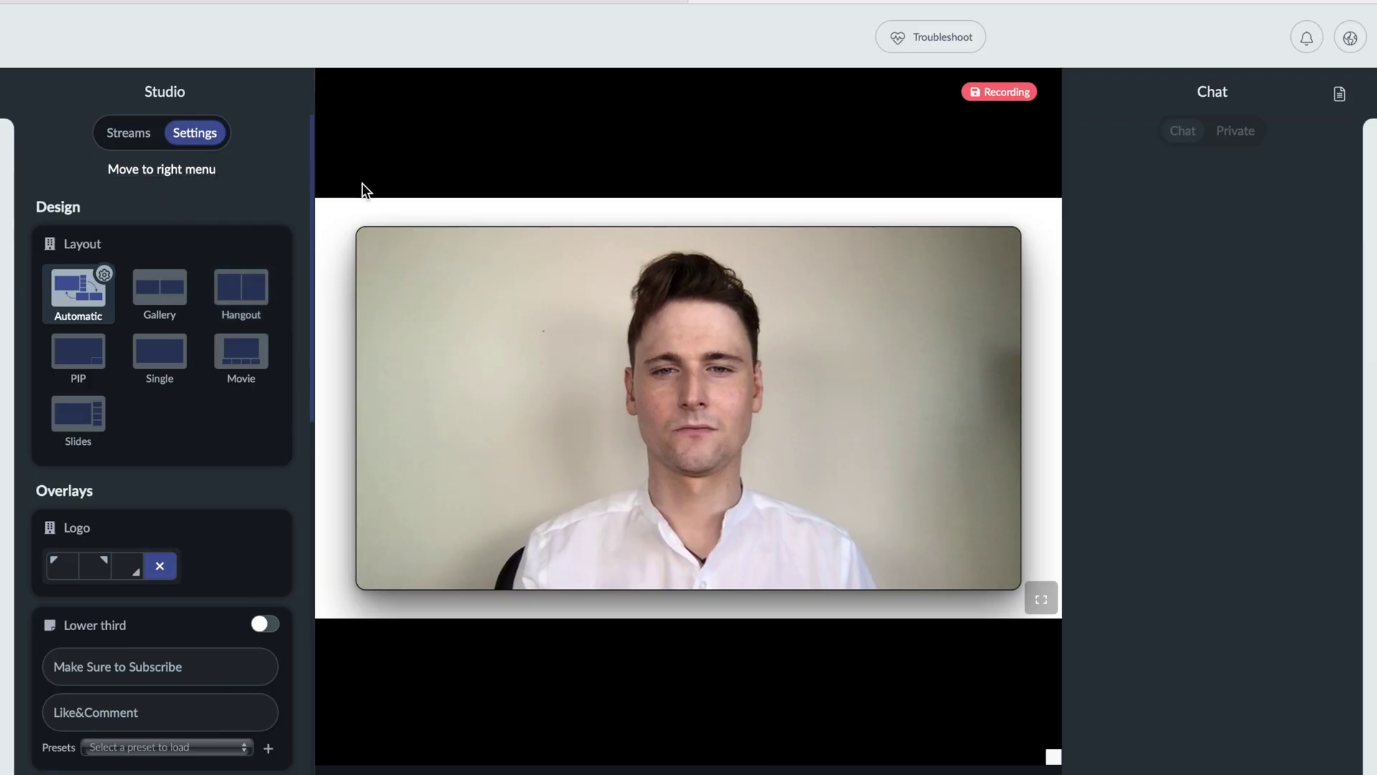
Show the Live Studio streams list and open the studio's design settings.
left_click(133, 137)
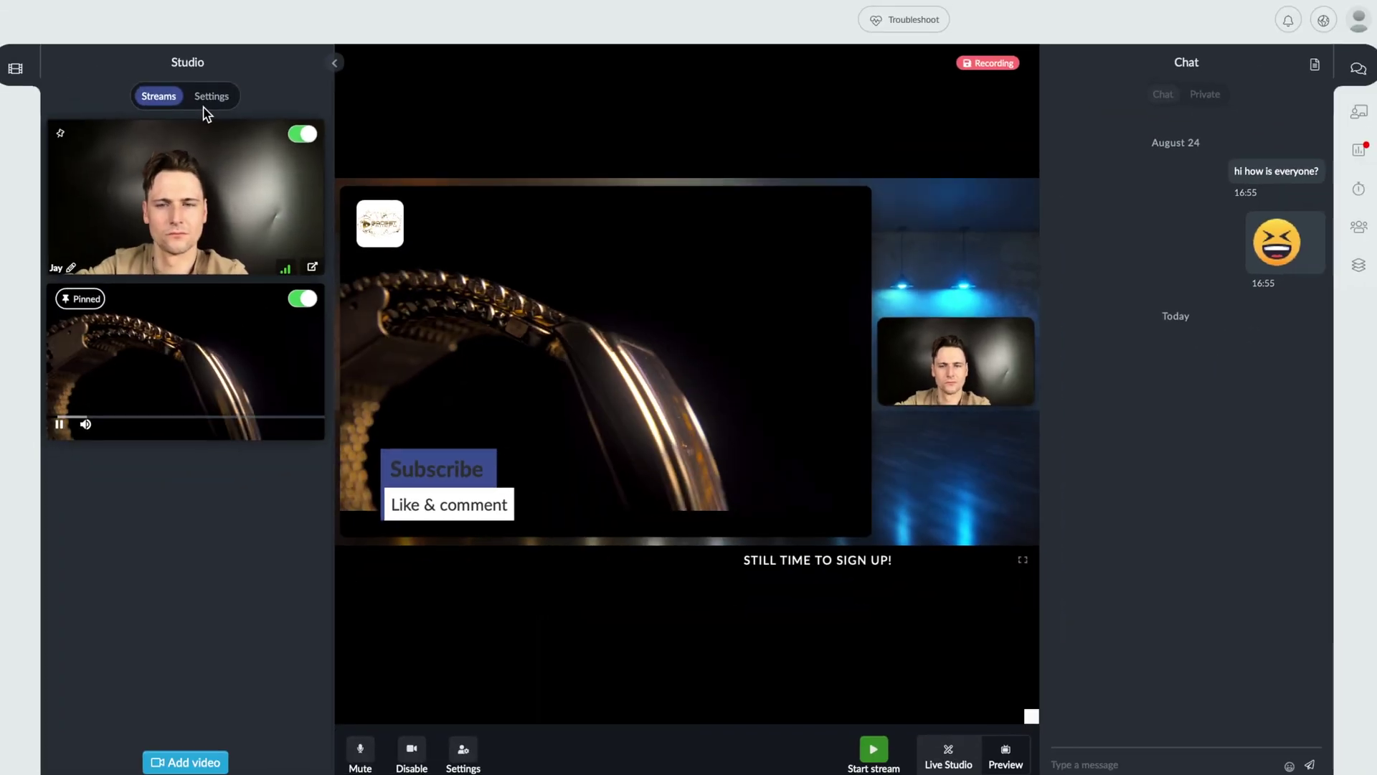
left_click(168, 84)
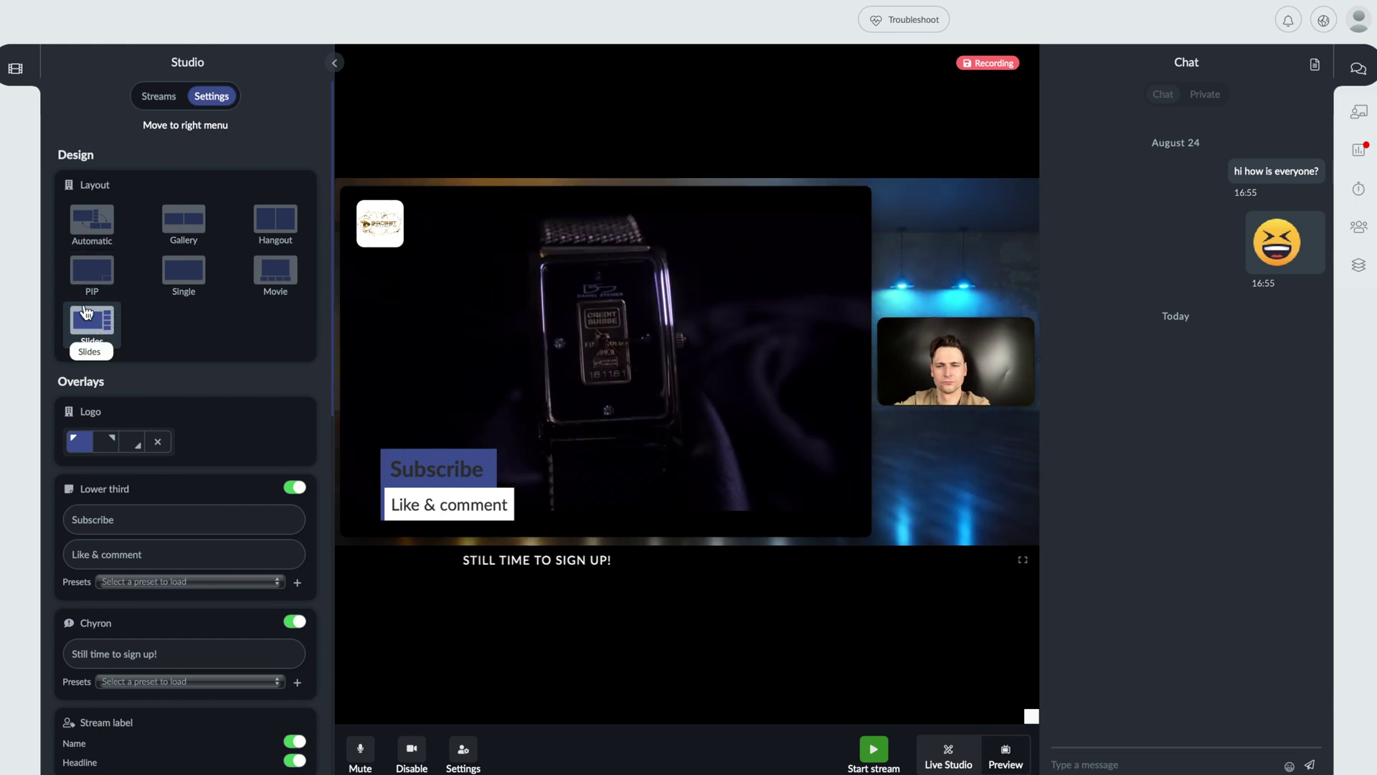
Cycle the stage through Movie, Single, PIP, Hangout and Gallery layouts, moving the camera pane left.
left_click(272, 277)
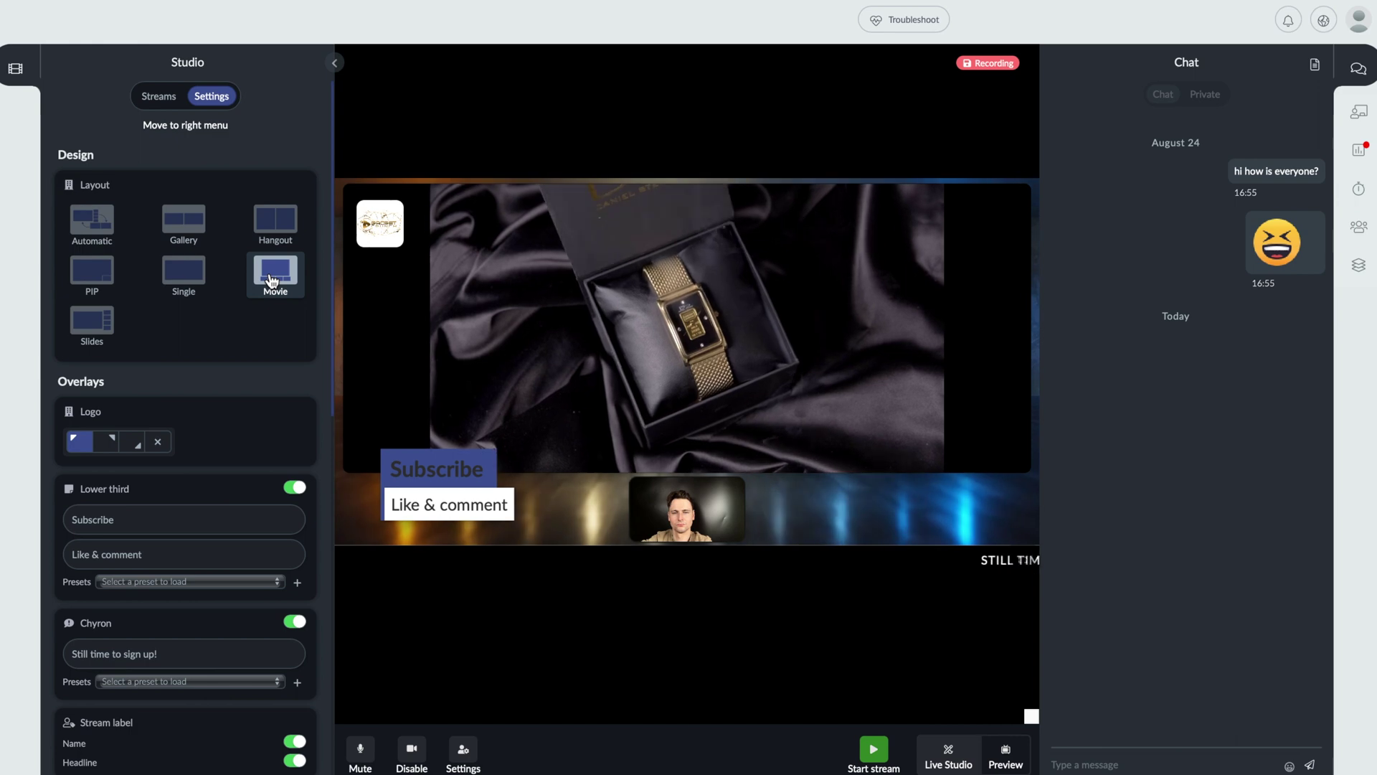
left_click(181, 276)
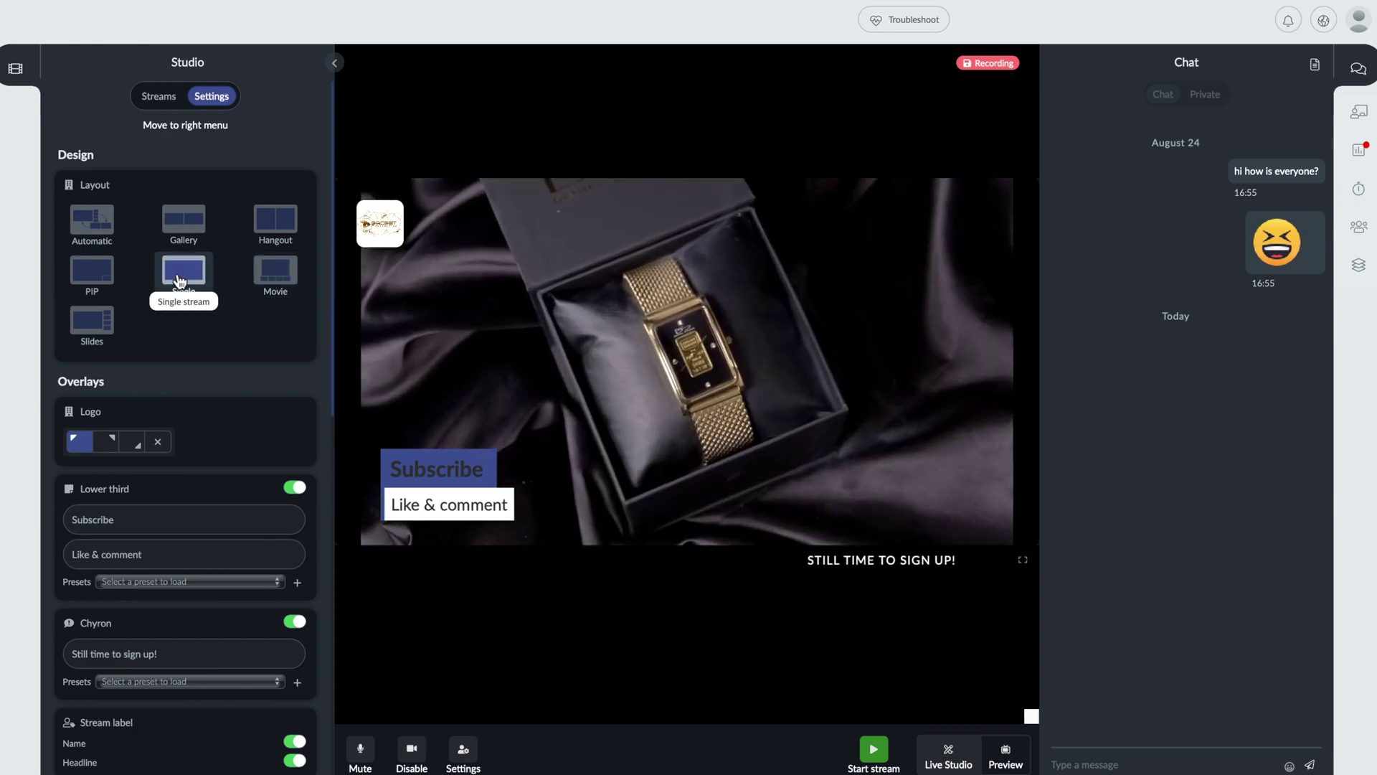
left_click(85, 291)
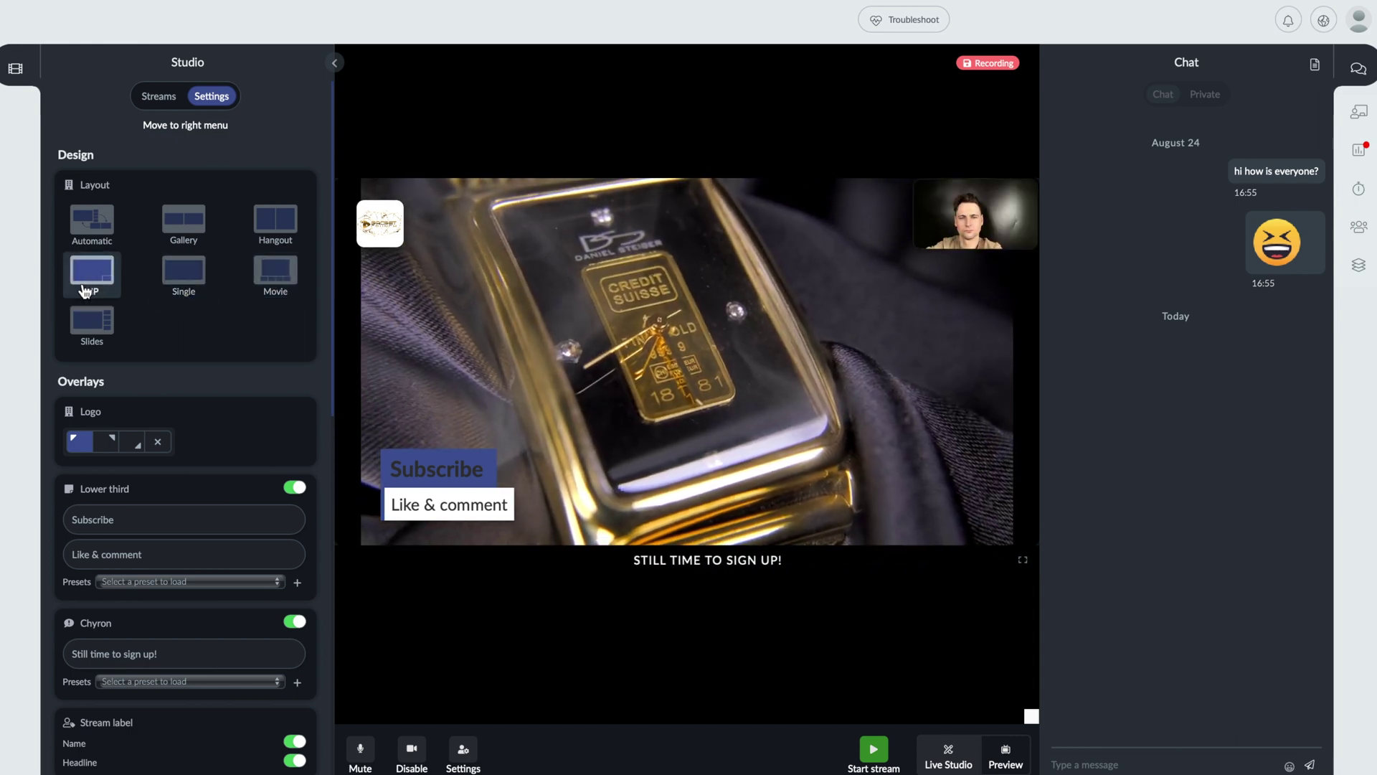
left_click(267, 235)
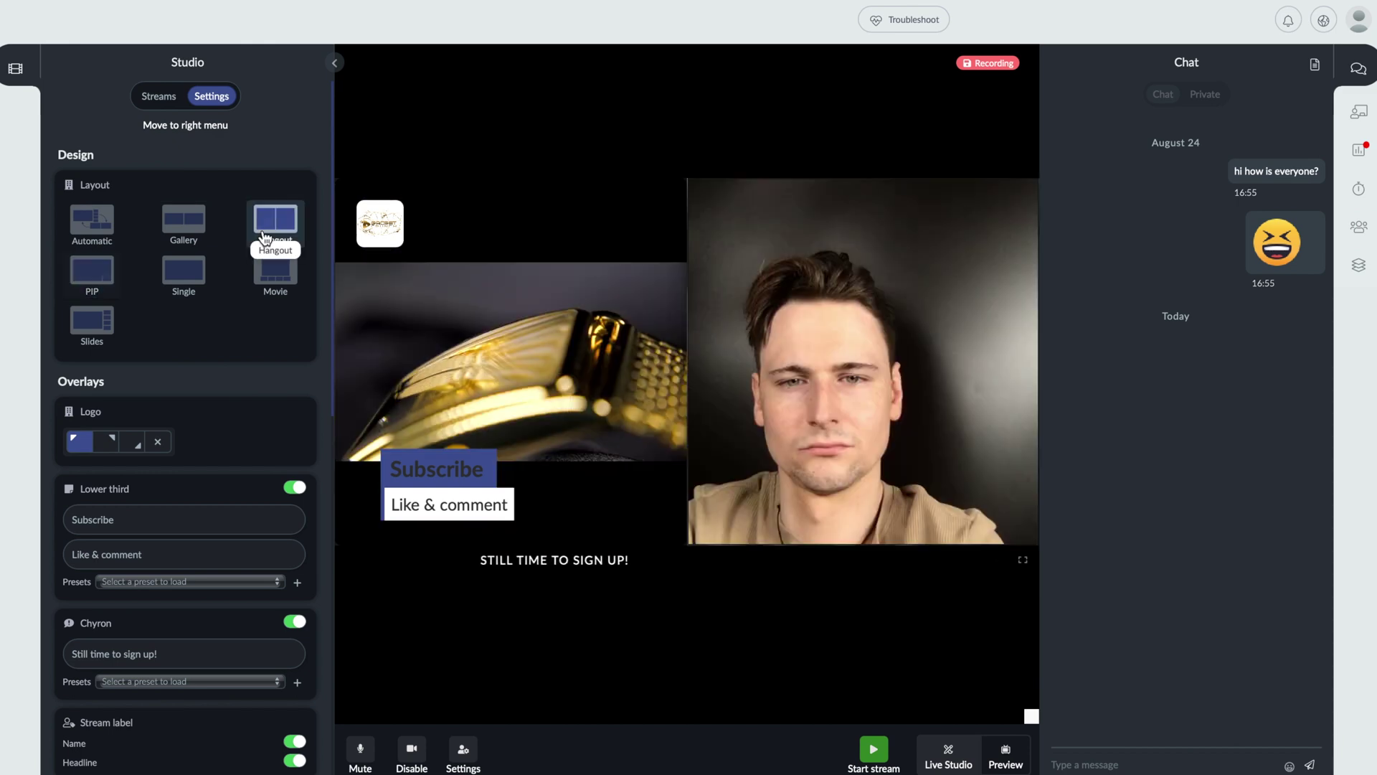
left_click_drag(892, 323, 466, 319)
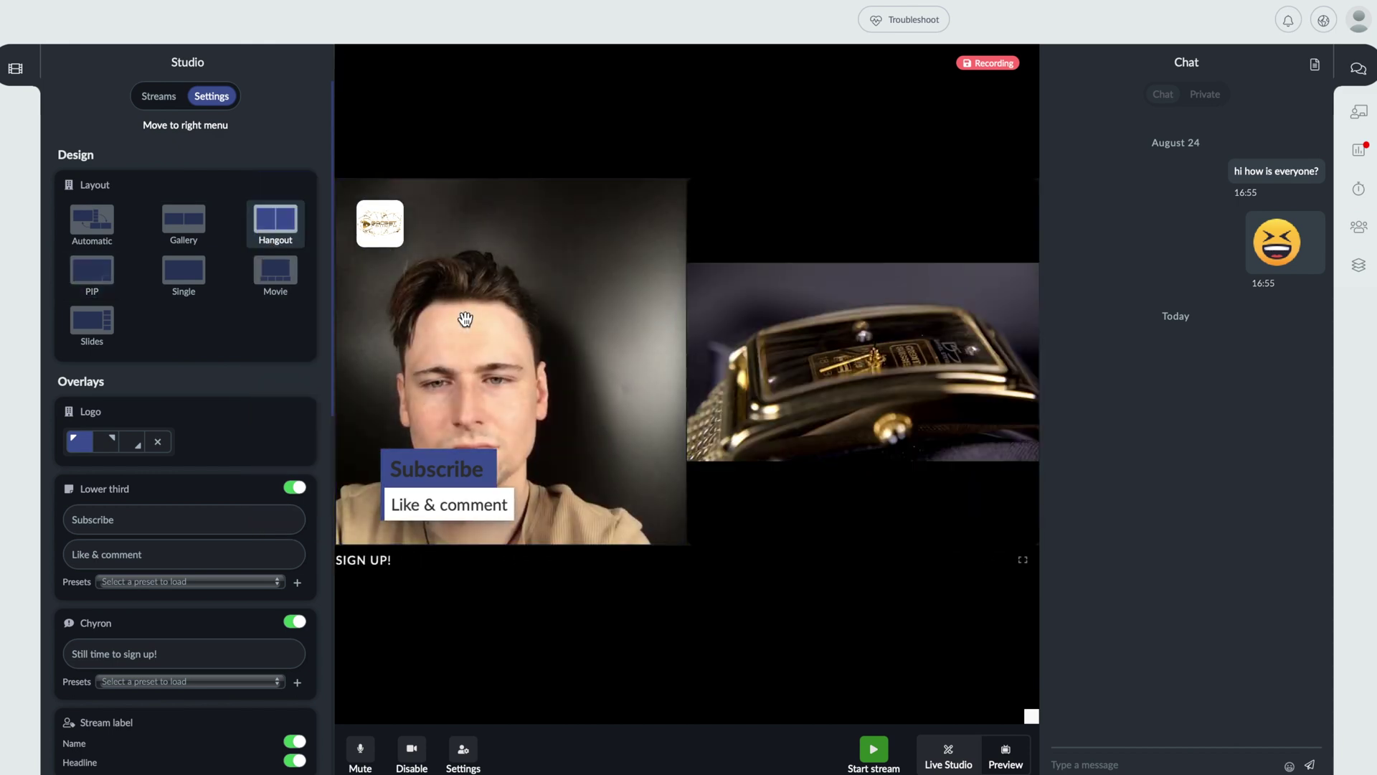
left_click(198, 228)
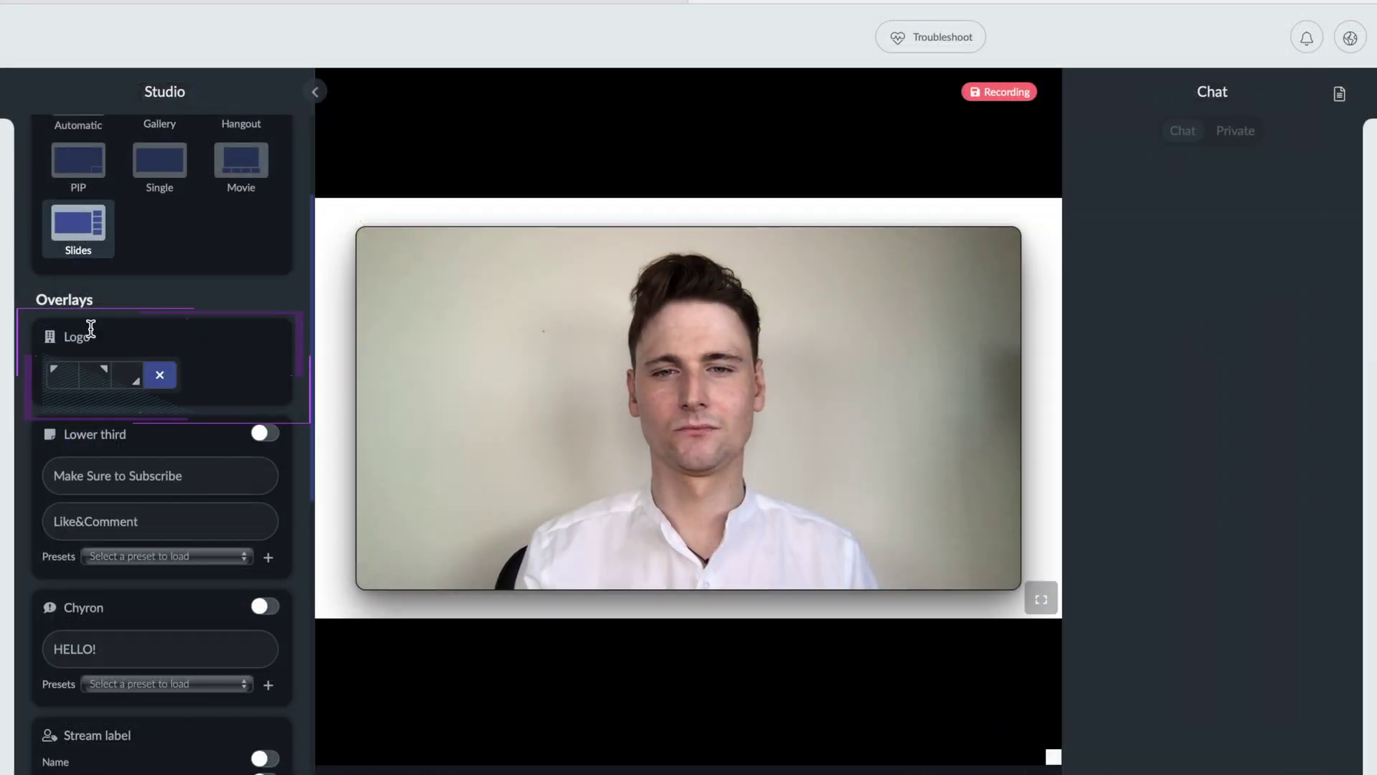
Try the logo at top-left, top-right and bottom-right, ending at top-left.
left_click(63, 374)
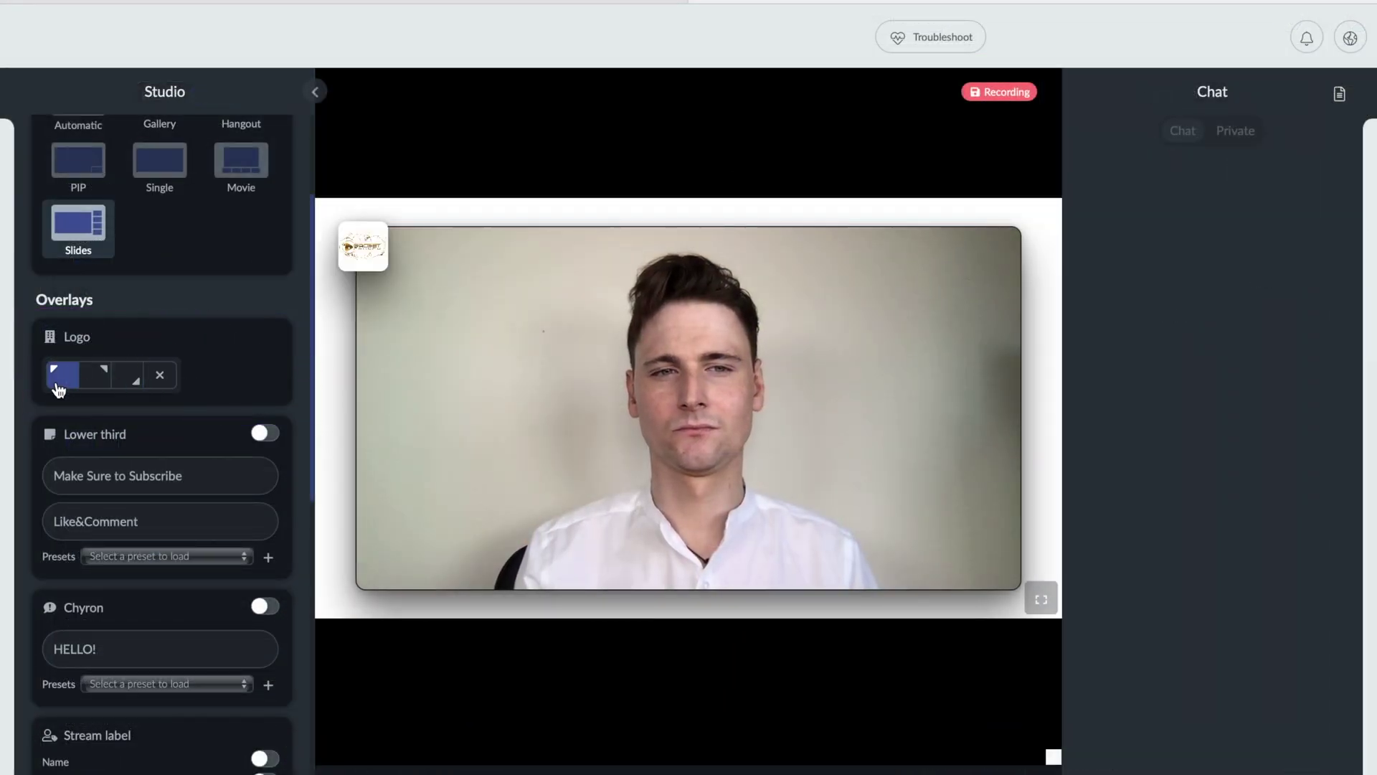
left_click(94, 379)
left_click(125, 376)
left_click(100, 380)
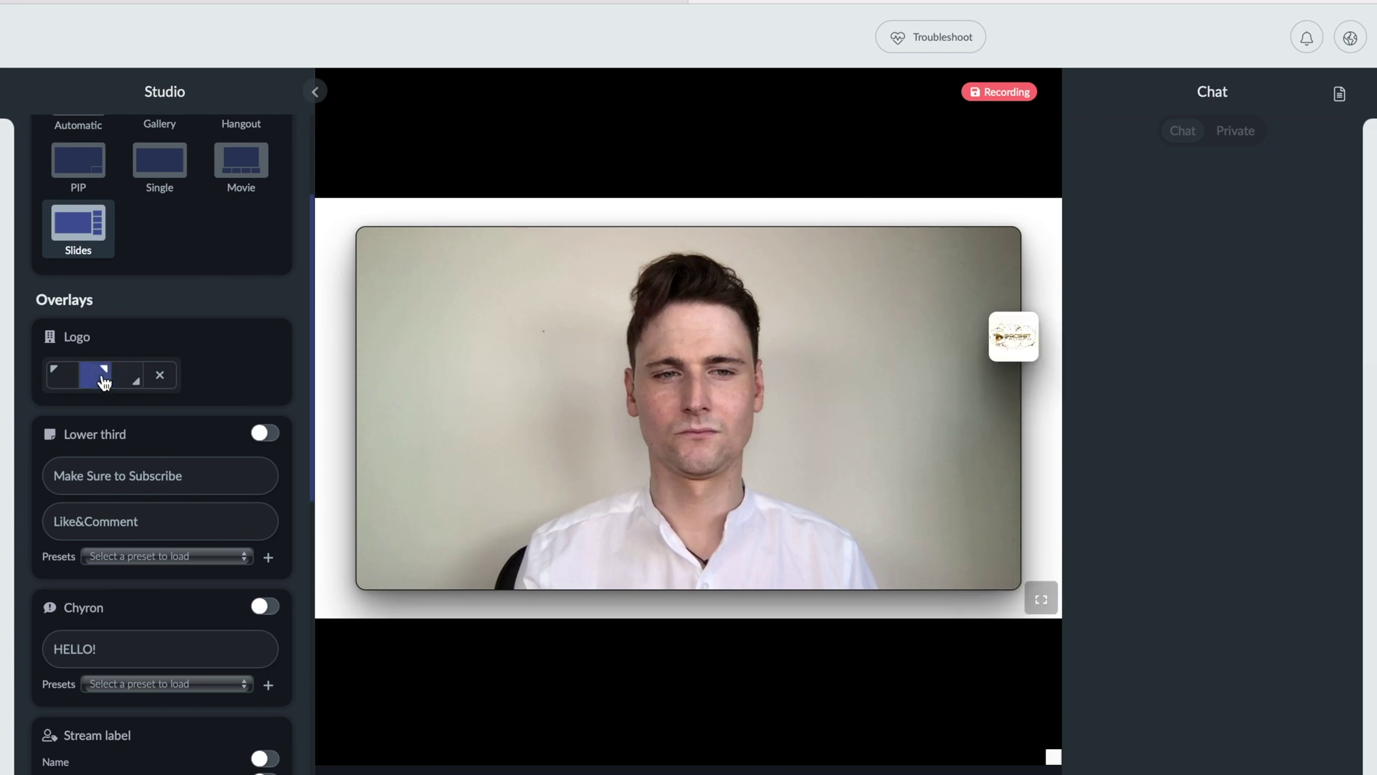
left_click(63, 381)
Turn on the lower-third banner and enter its subscribe text.
scroll(215, 344, "down", 2)
left_click(264, 304)
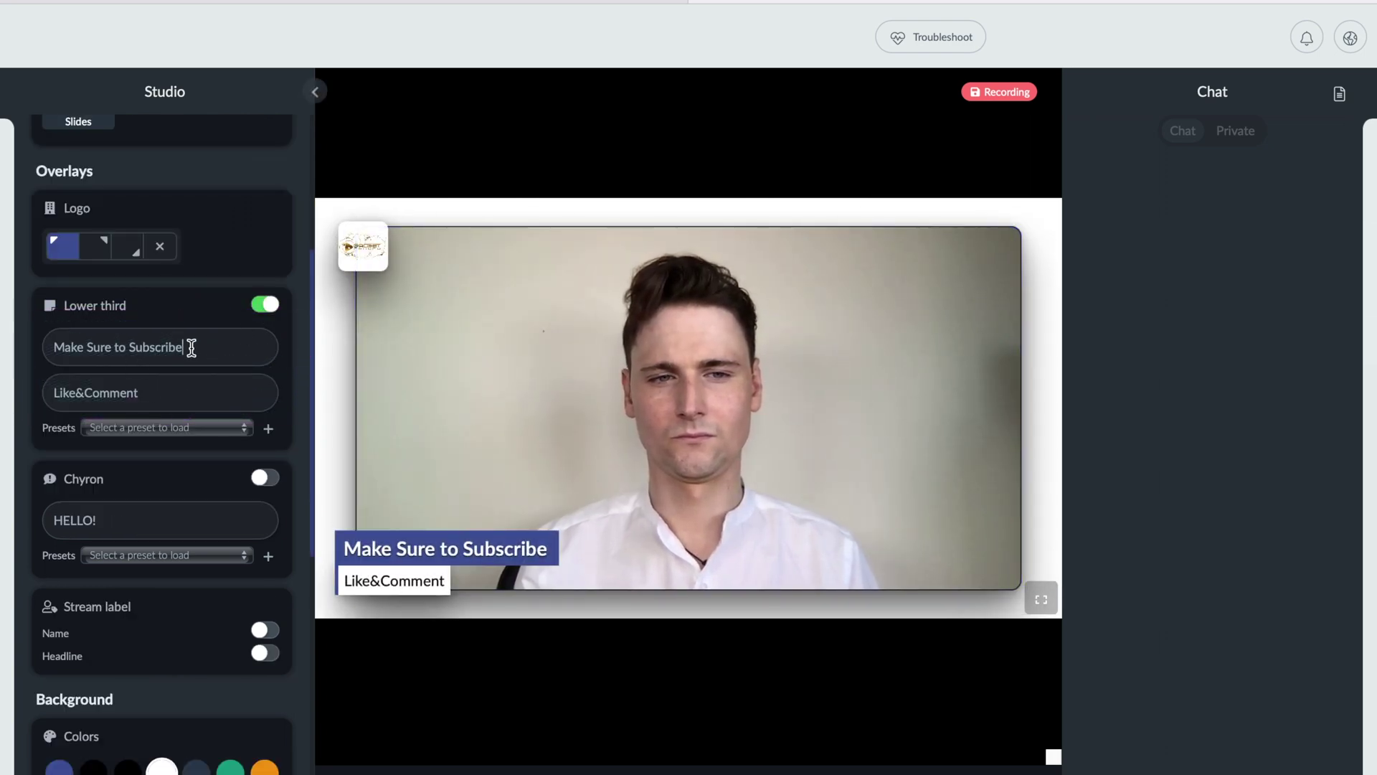
type("Subscriber")
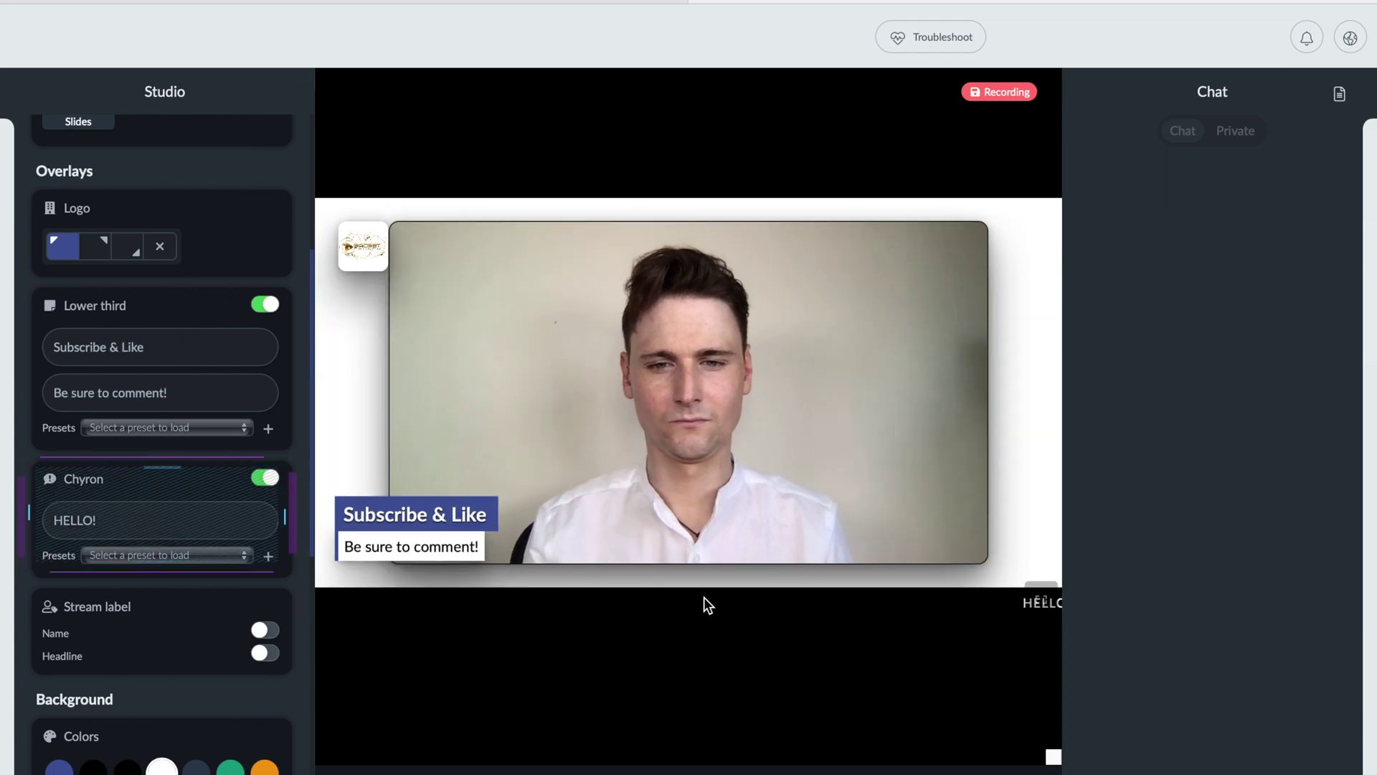
scroll(135, 502, "down", 1)
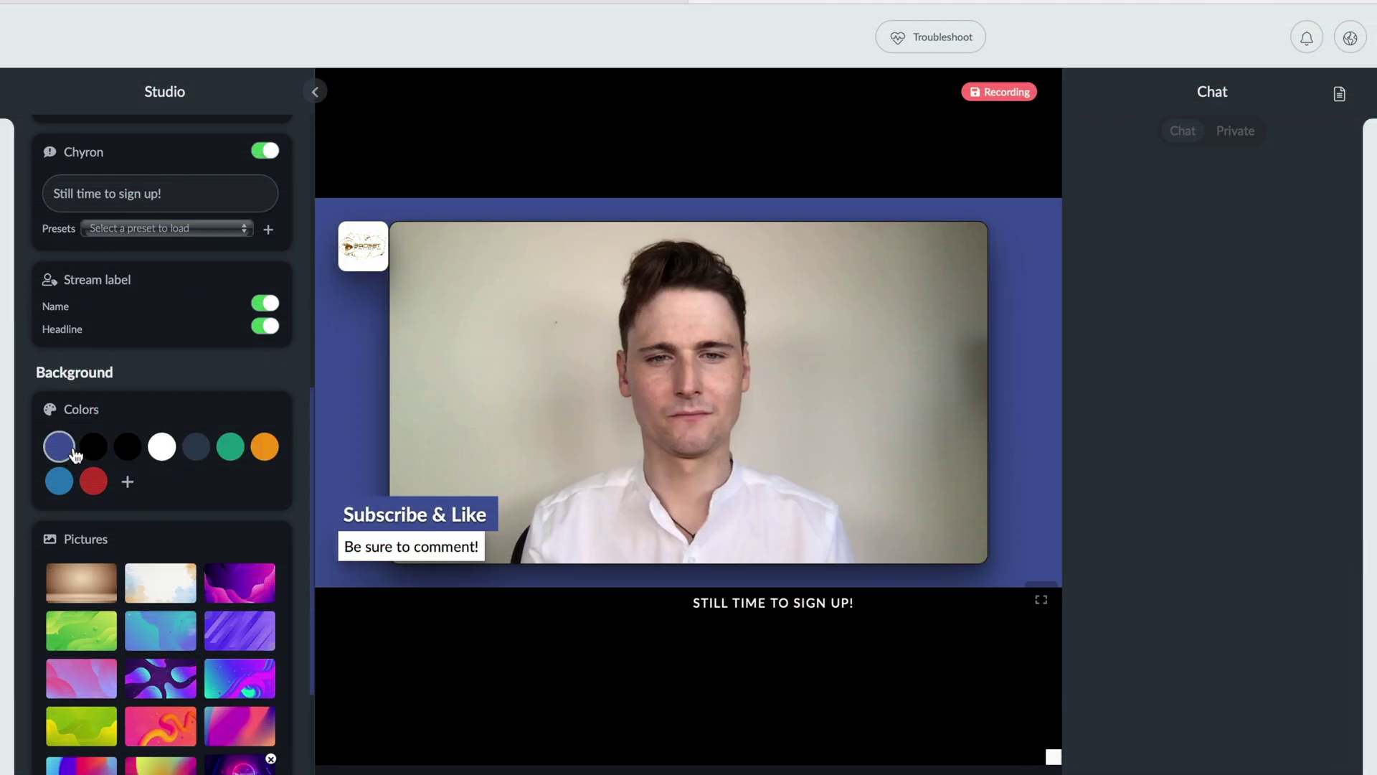
Try blue, white, dark slate, green, orange and light blue colour backgrounds.
left_click(94, 446)
left_click(162, 446)
left_click(196, 446)
left_click(230, 446)
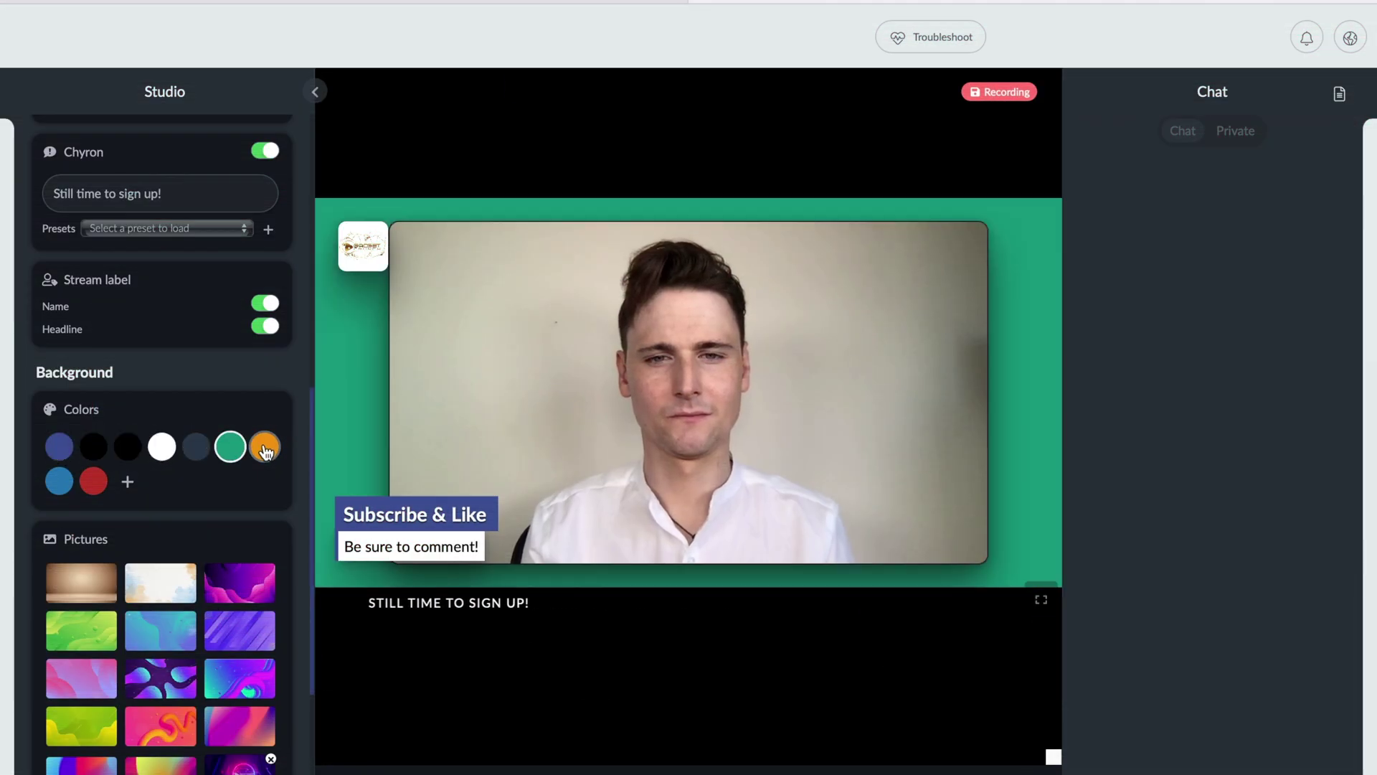
left_click(265, 447)
scroll(268, 452, "down", 1)
left_click(59, 431)
Try the beige, green, blue and purple picture backgrounds.
scroll(59, 358, "down", 2)
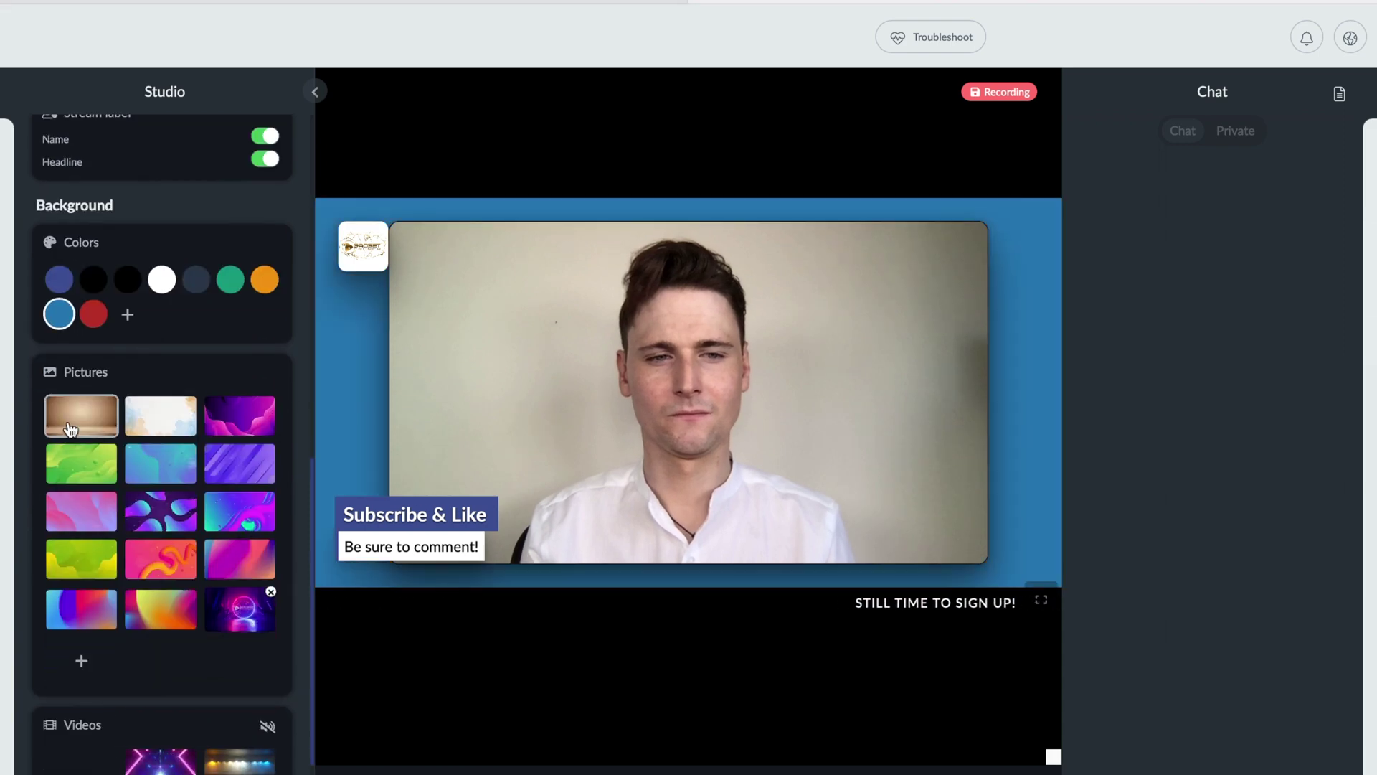
left_click(81, 414)
left_click(81, 462)
left_click(135, 465)
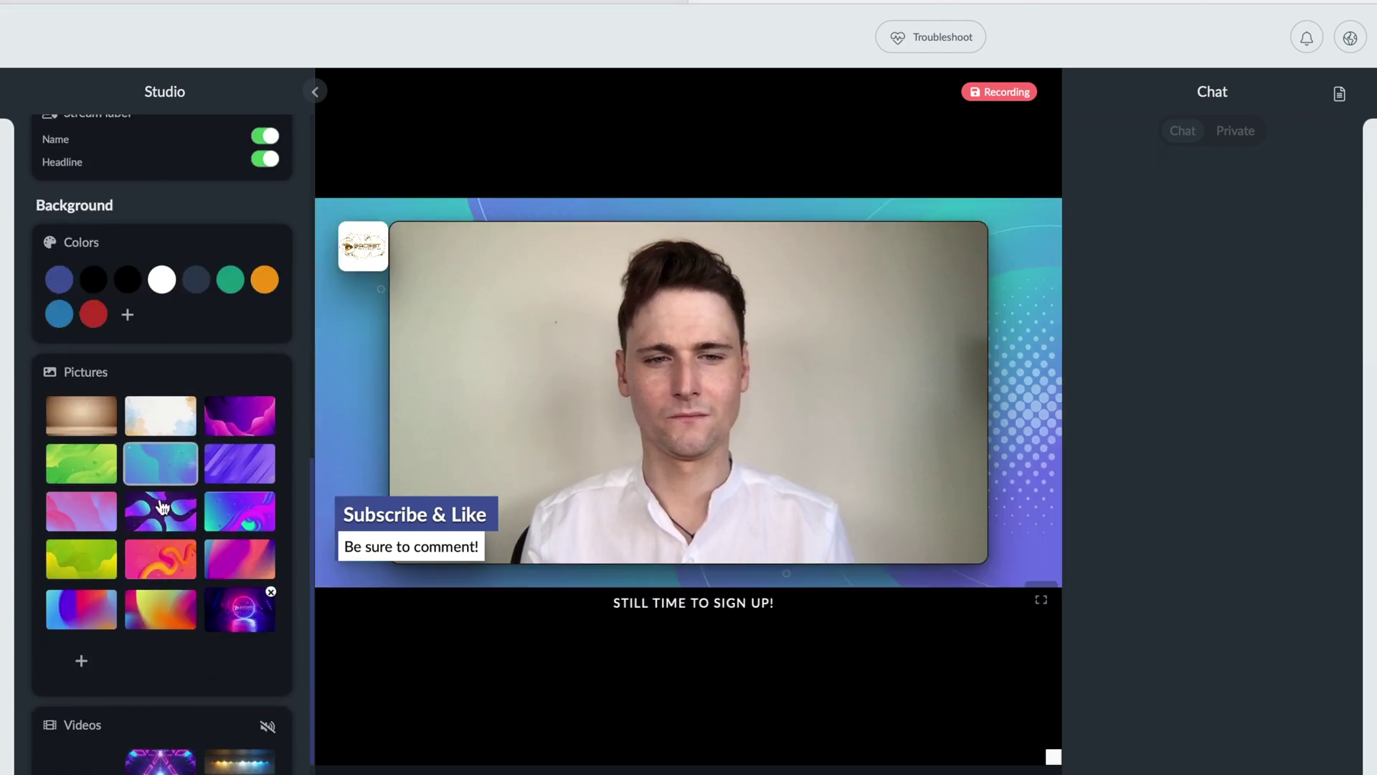
left_click(239, 610)
Use the tunnel video, then the last video, as the animated stage background.
scroll(210, 516, "down", 2)
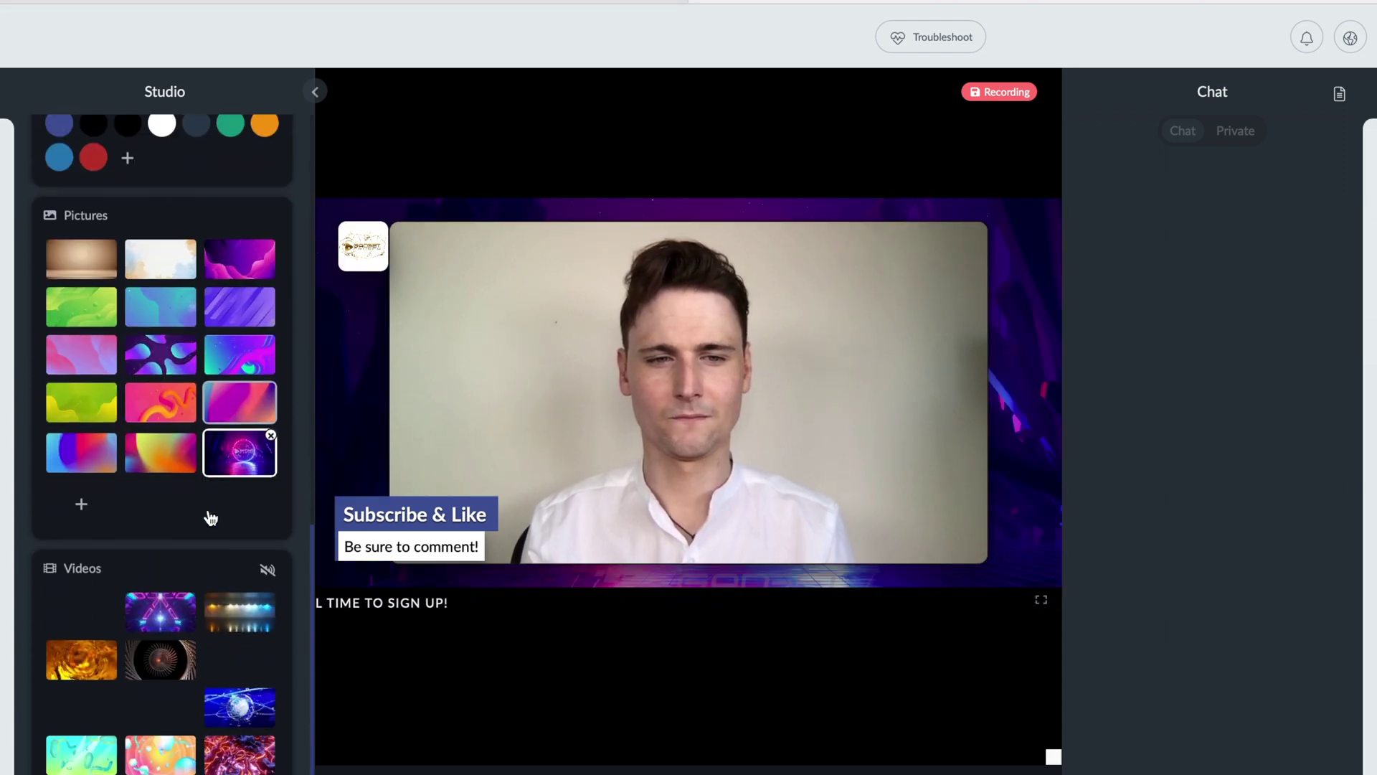
left_click(165, 618)
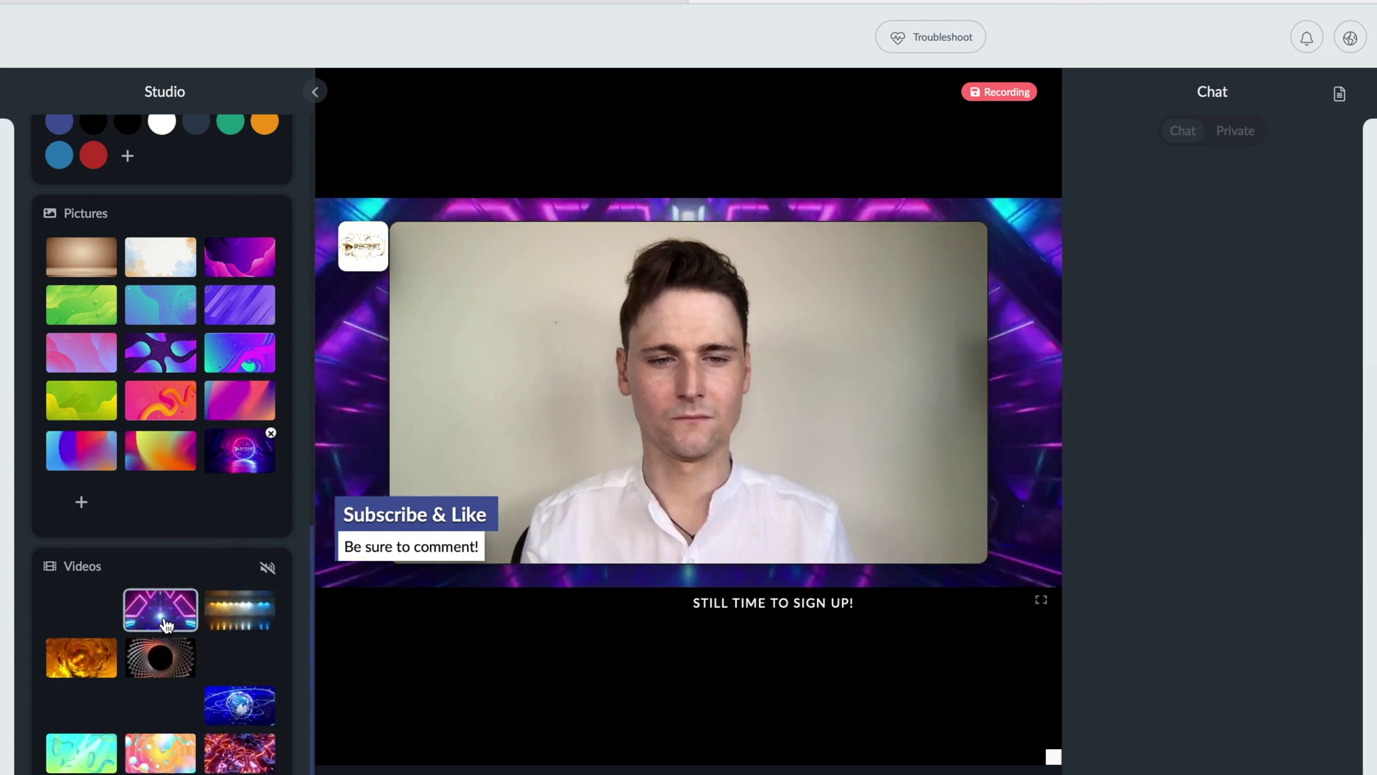
scroll(215, 688, "down", 1)
left_click(252, 749)
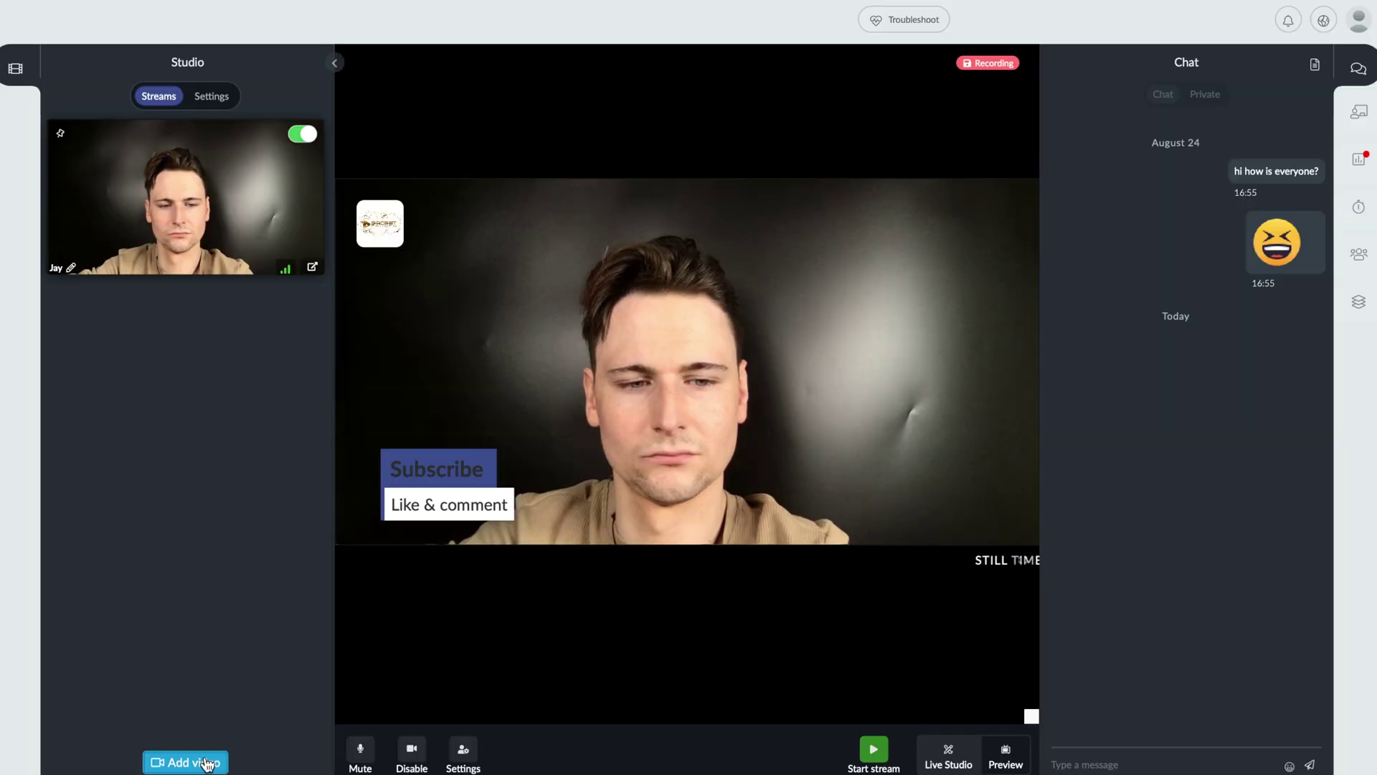
Add GOLD WATCH.mov from the media library to the streams.
left_click(205, 760)
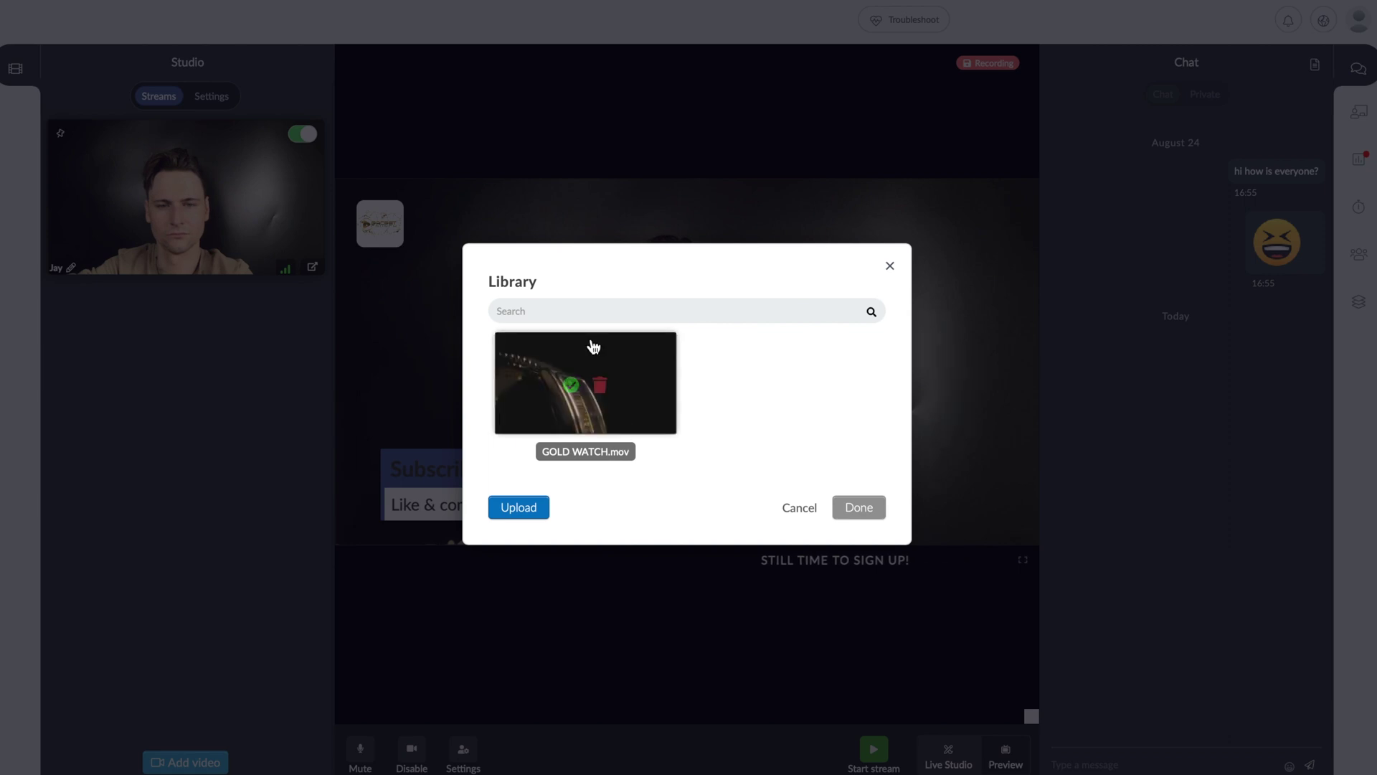
left_click(646, 429)
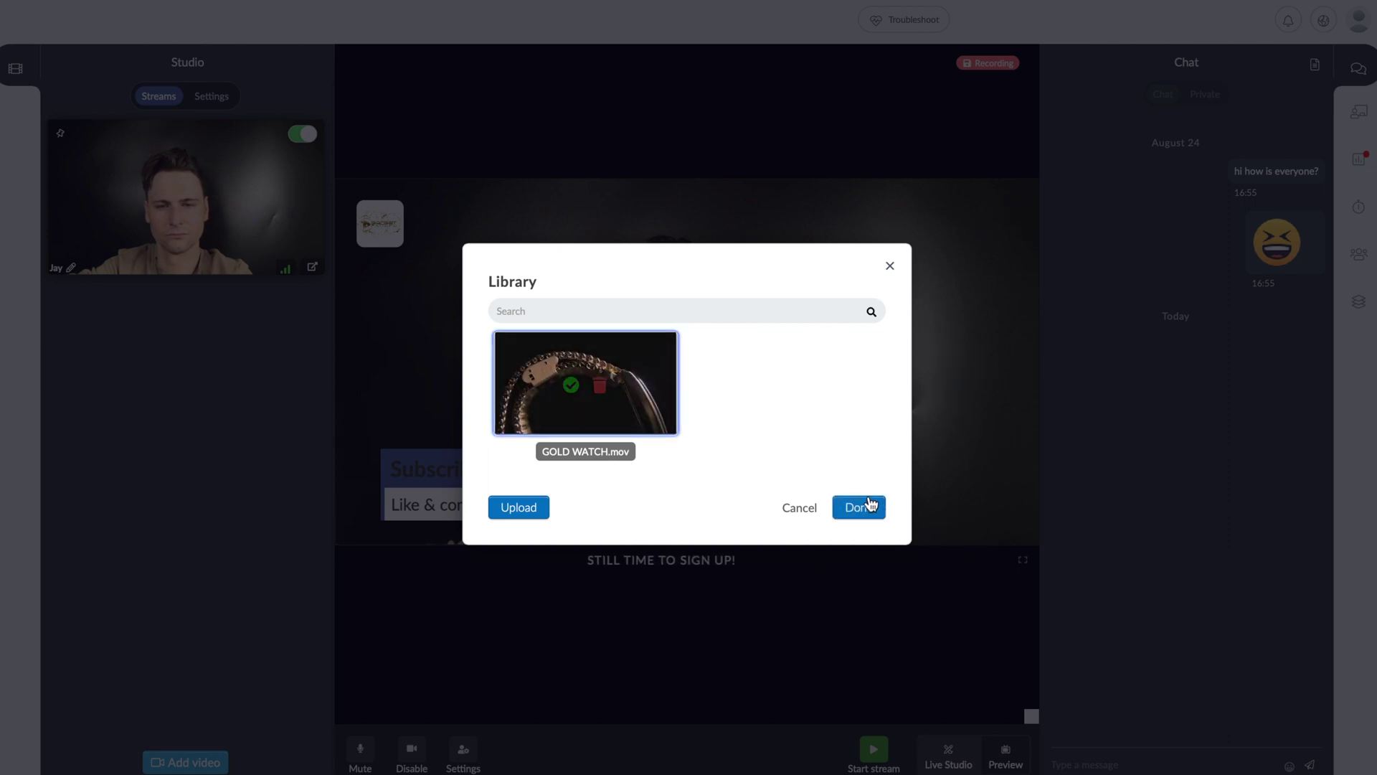
left_click(858, 507)
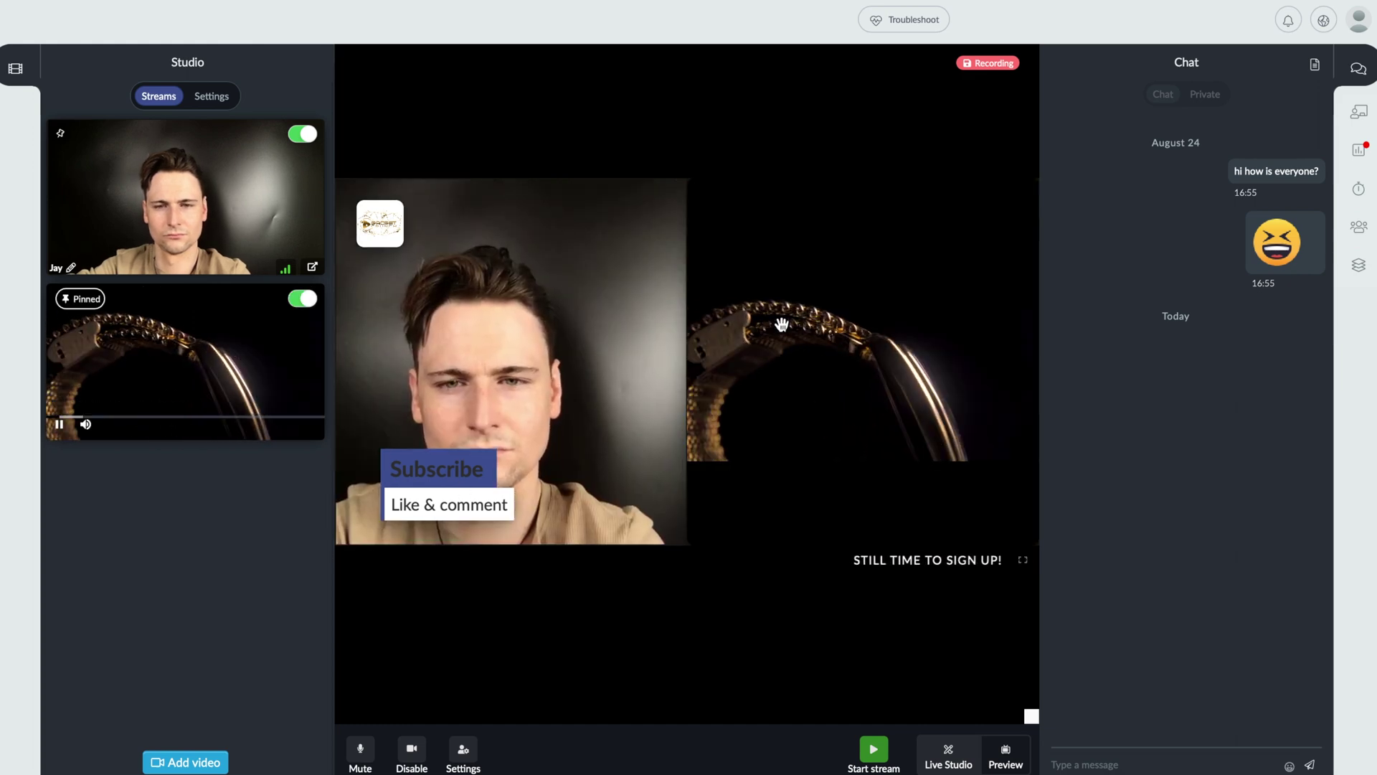
Move the camera feed right and back left, then pin the presenter's camera.
left_click(400, 283)
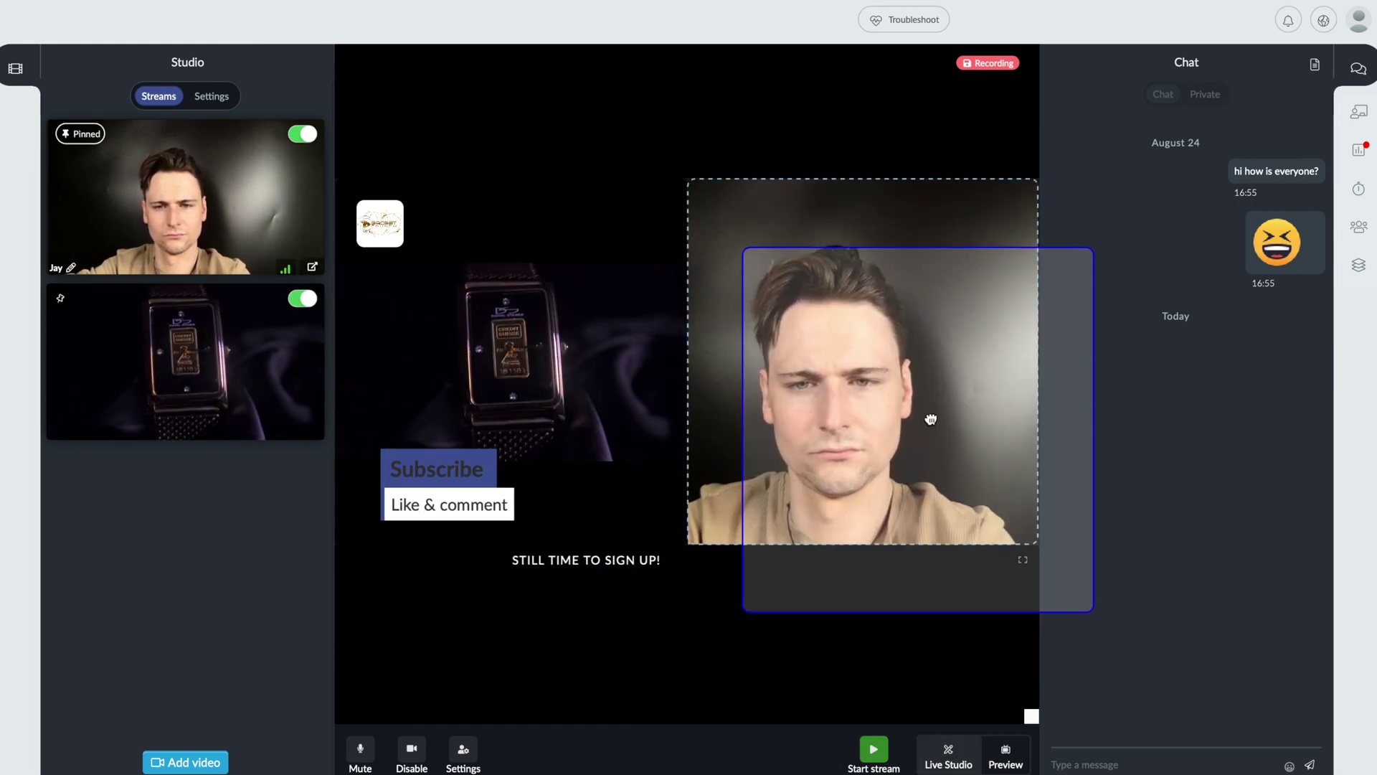
left_click(929, 418)
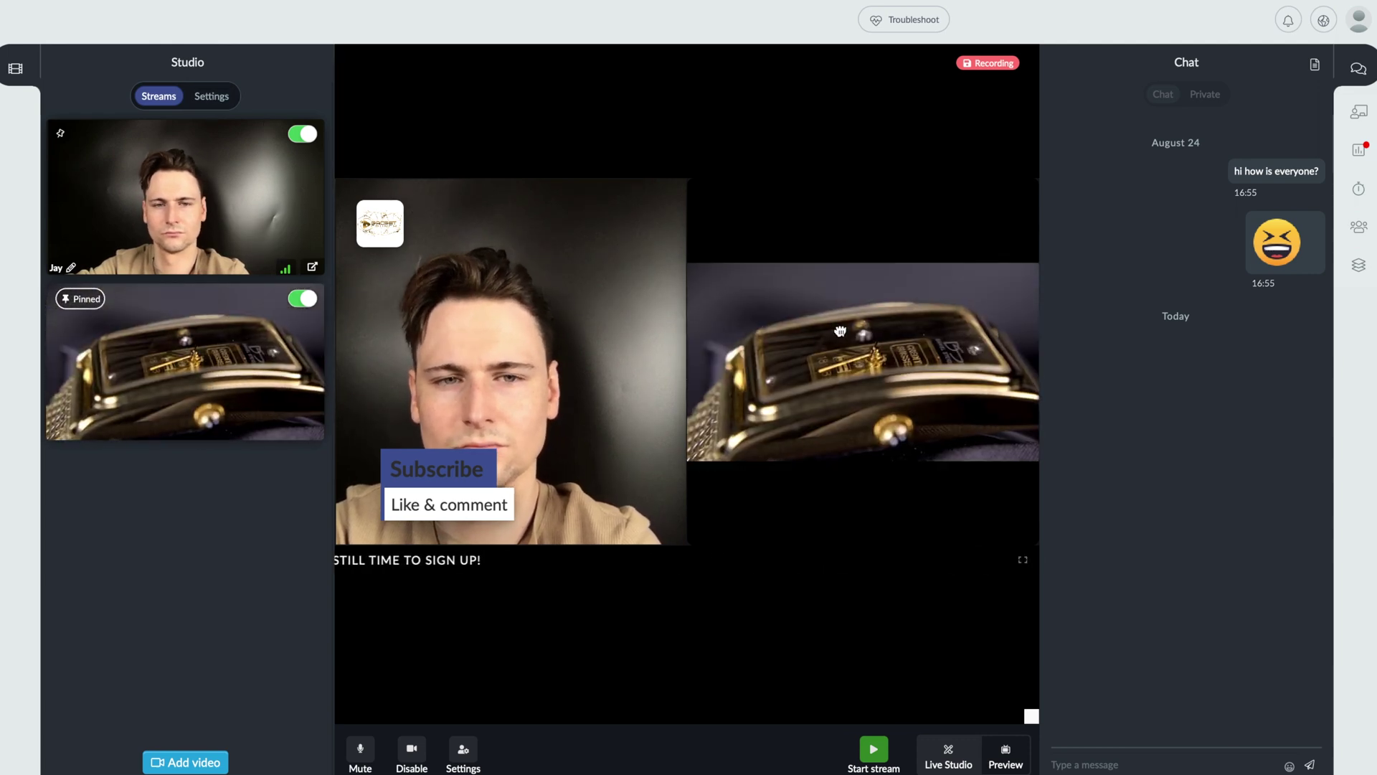
left_click(61, 132)
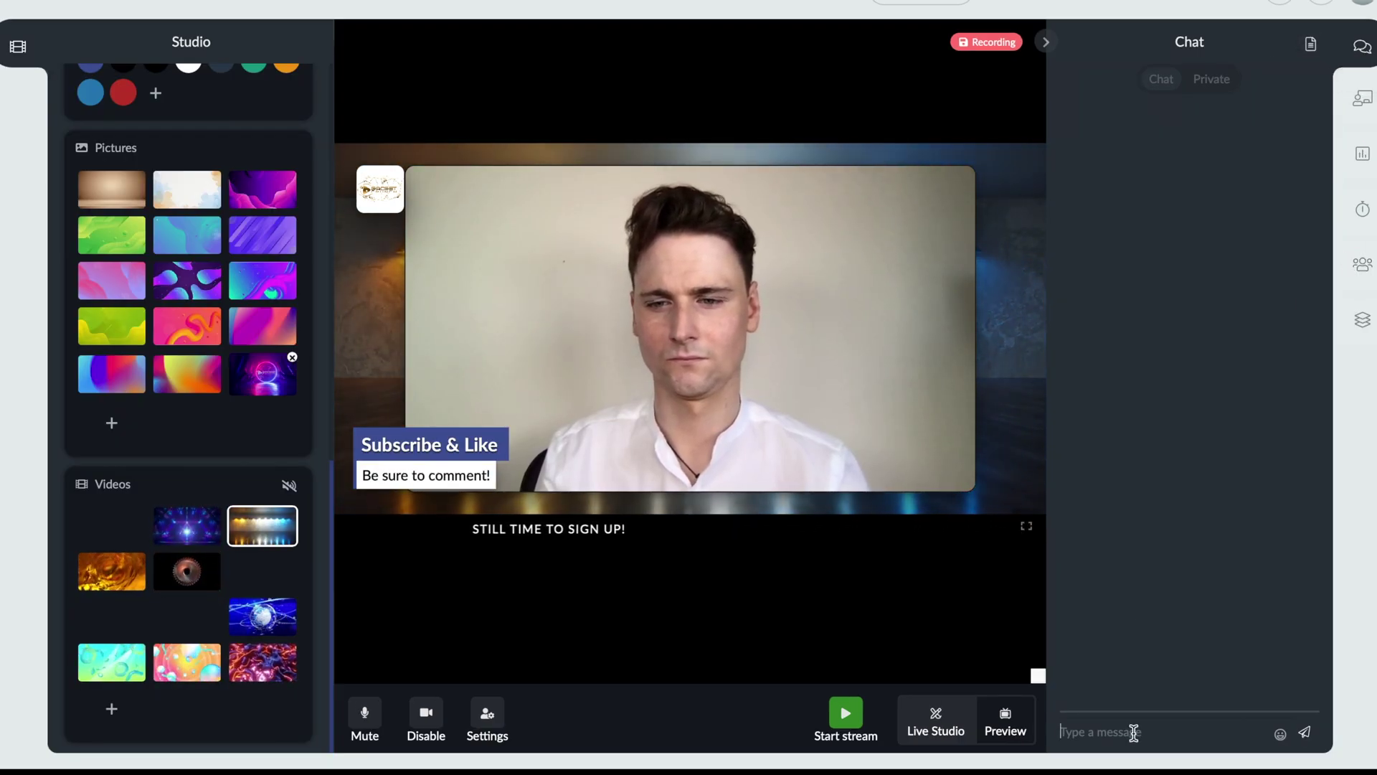
Send a laughing emoji, then publish the question 'What is everyones thoughts on the new iPhone??' on stage.
type("h")
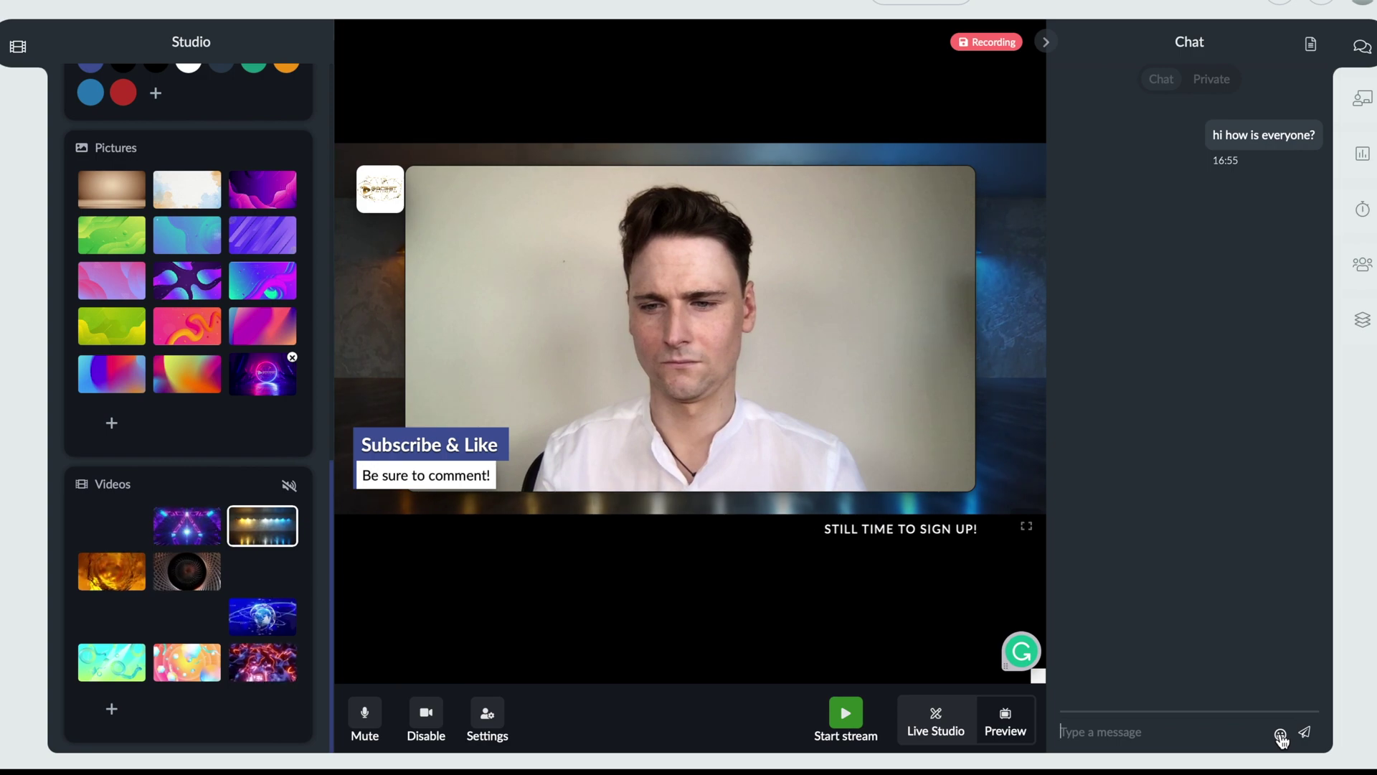
left_click(1363, 99)
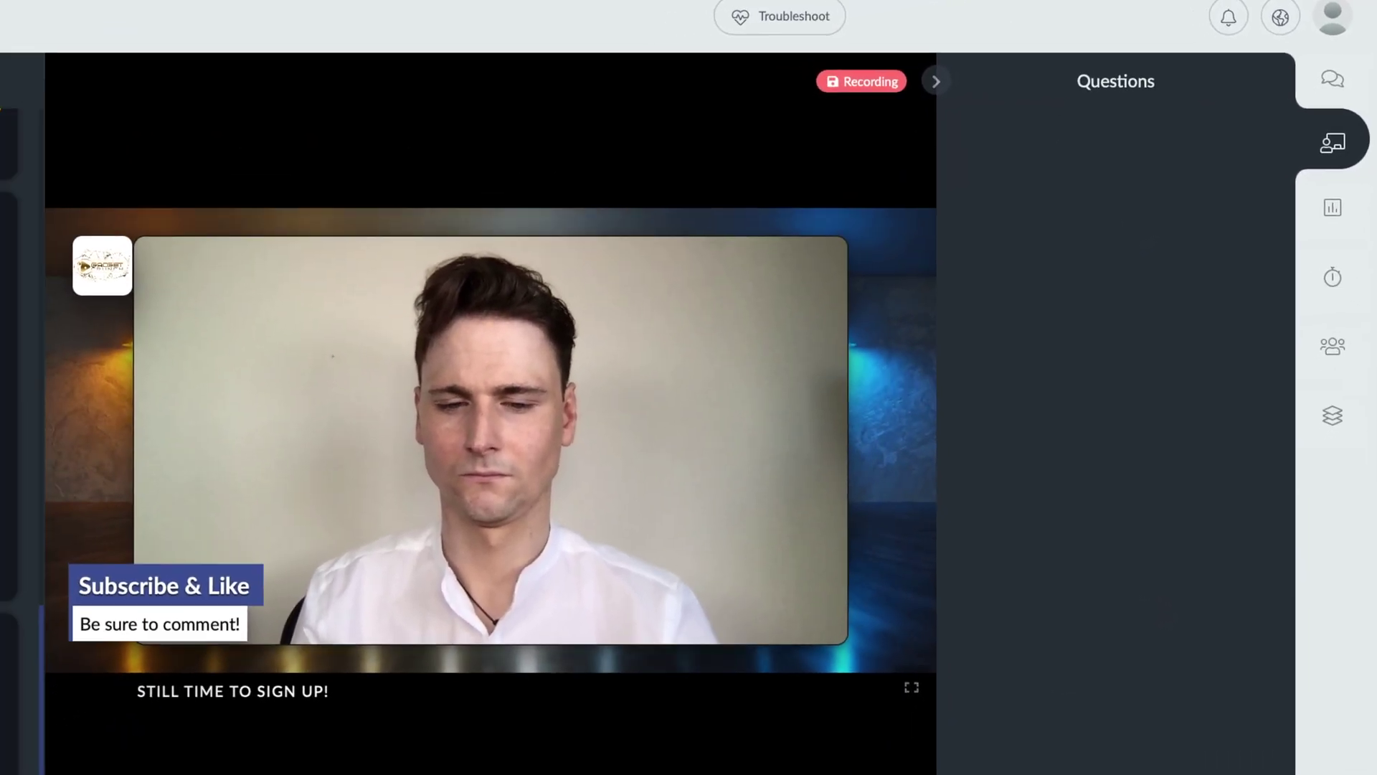
type("What is e")
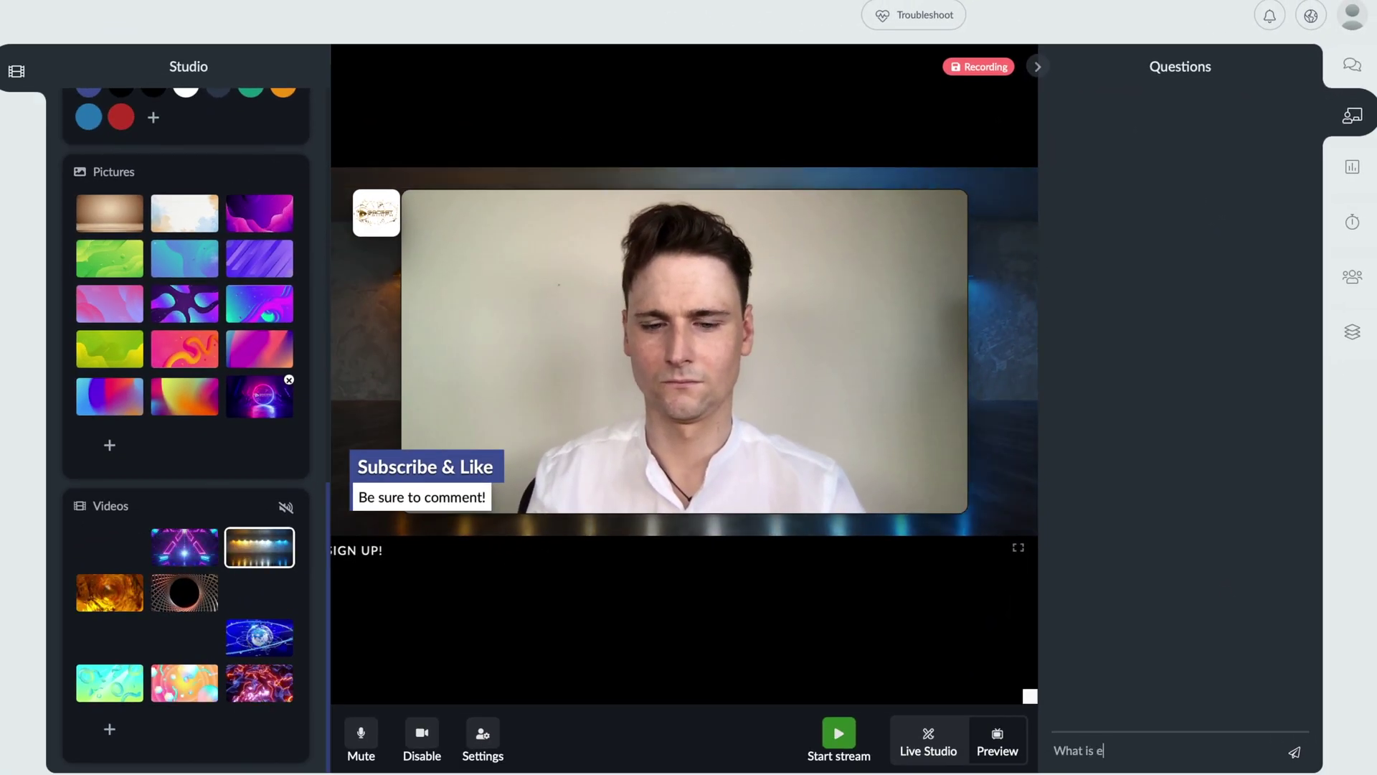
type("veryones thoughts on the ne")
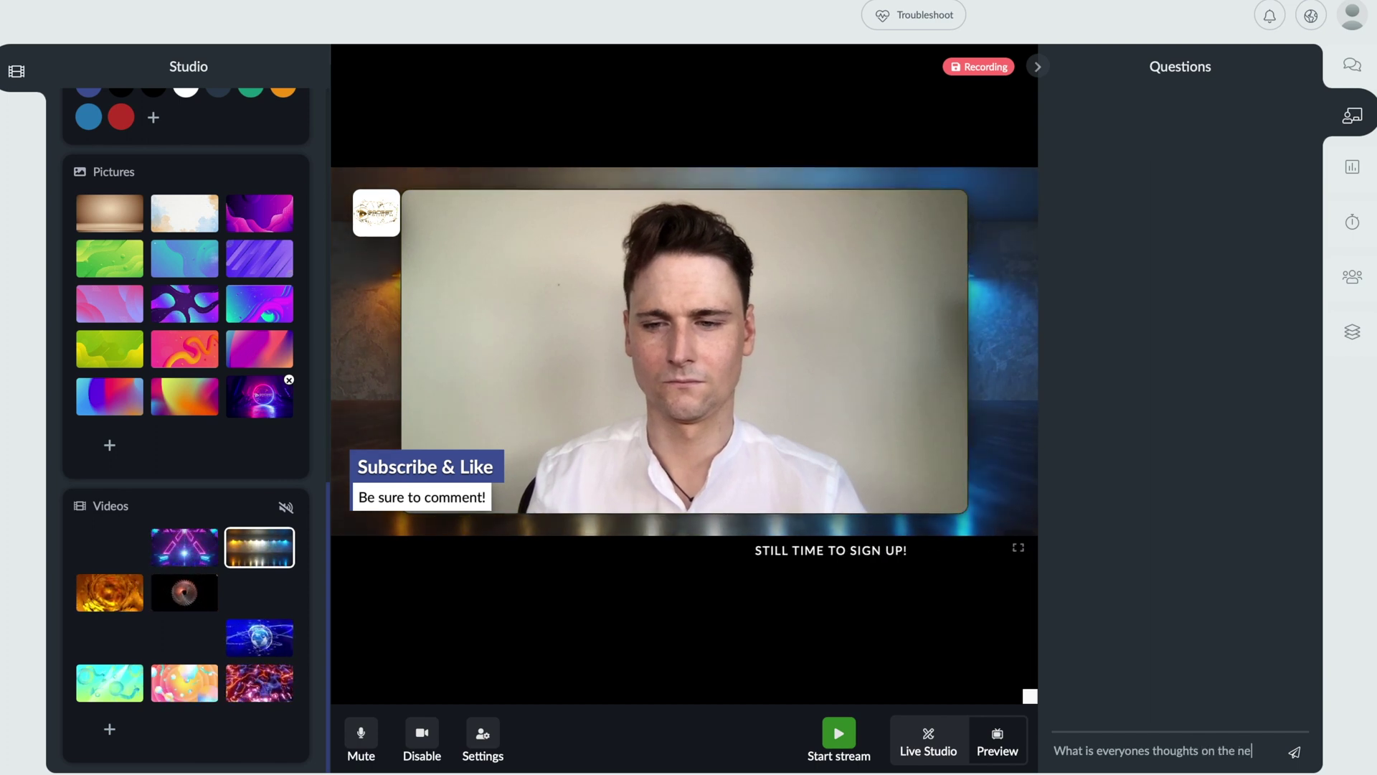
type("w iPhone??")
key("Return")
left_click(1231, 166)
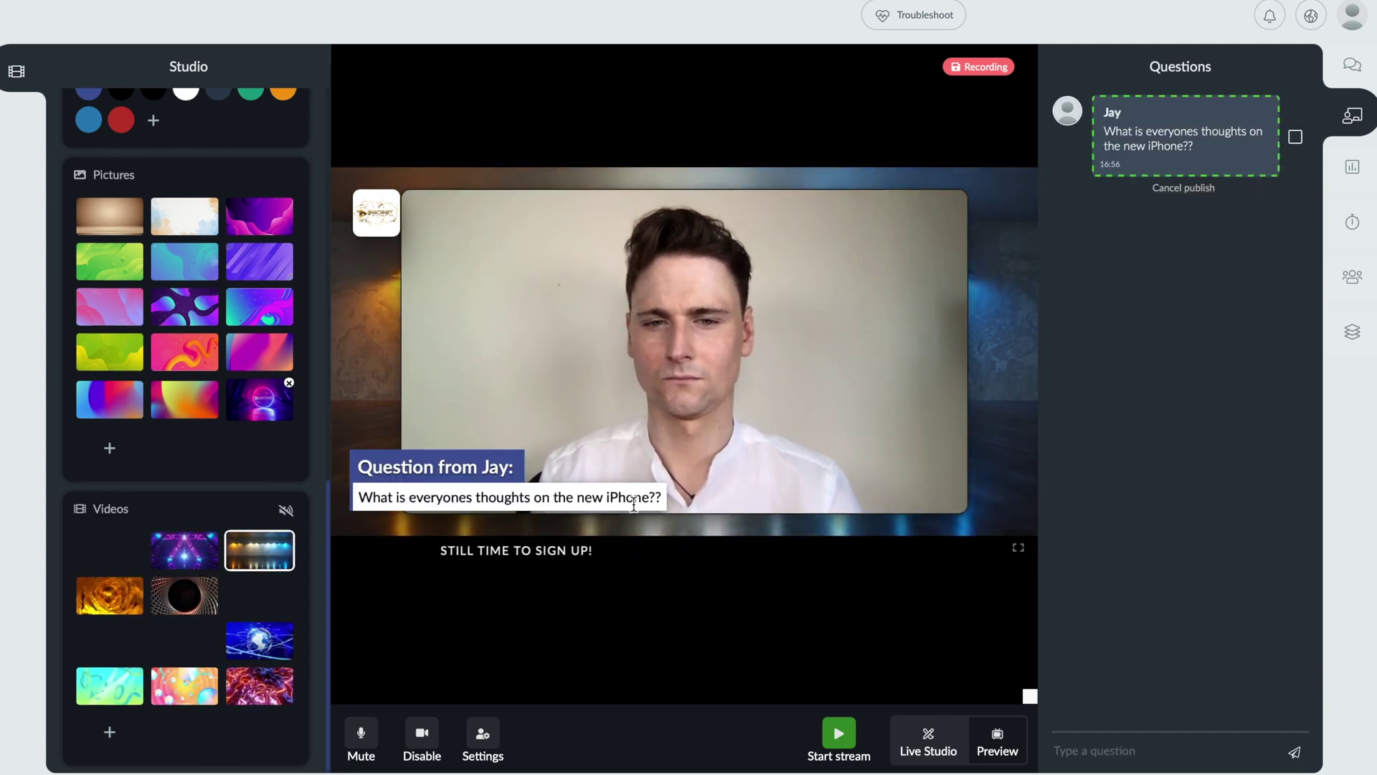
left_click(1352, 222)
Create a visible iPhone poll with Good and Bad options, then start the two-question quiz.
left_click(1352, 180)
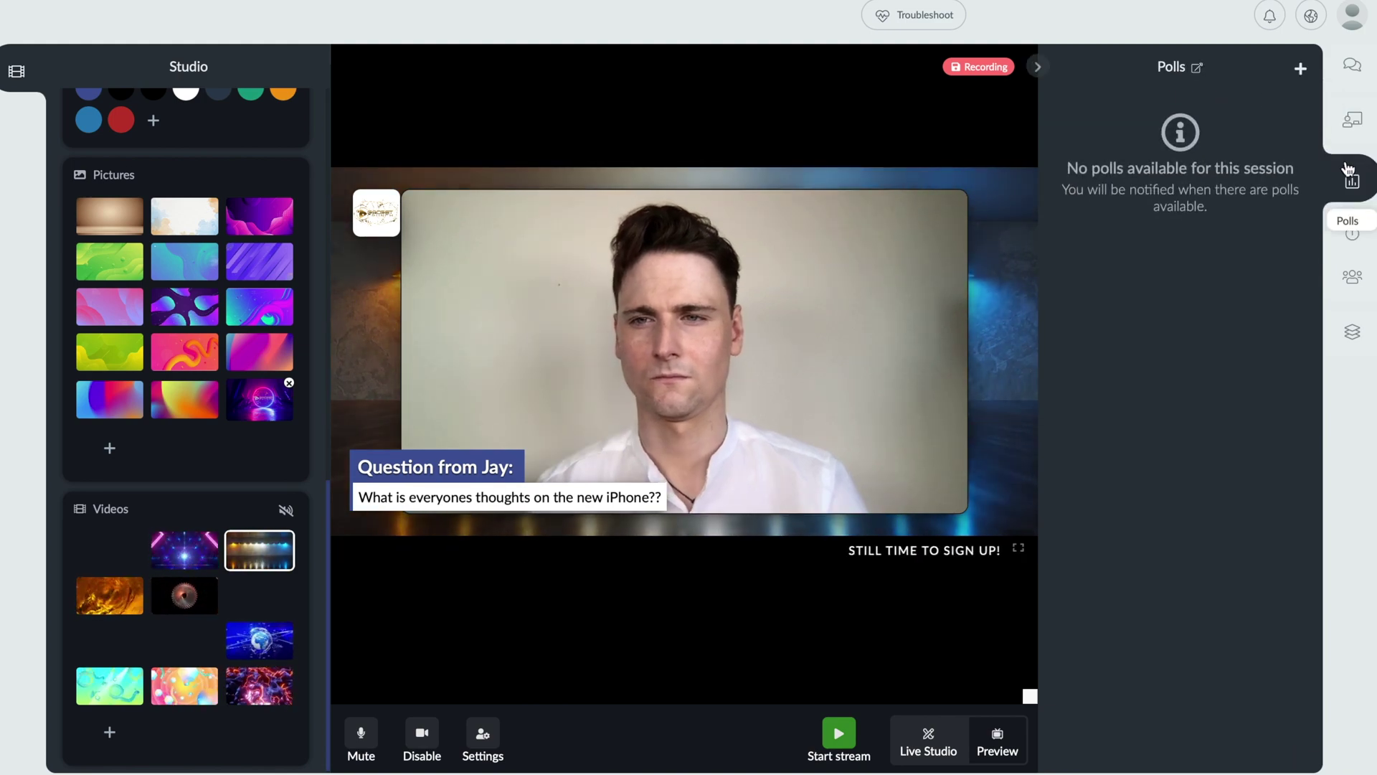
left_click(1301, 71)
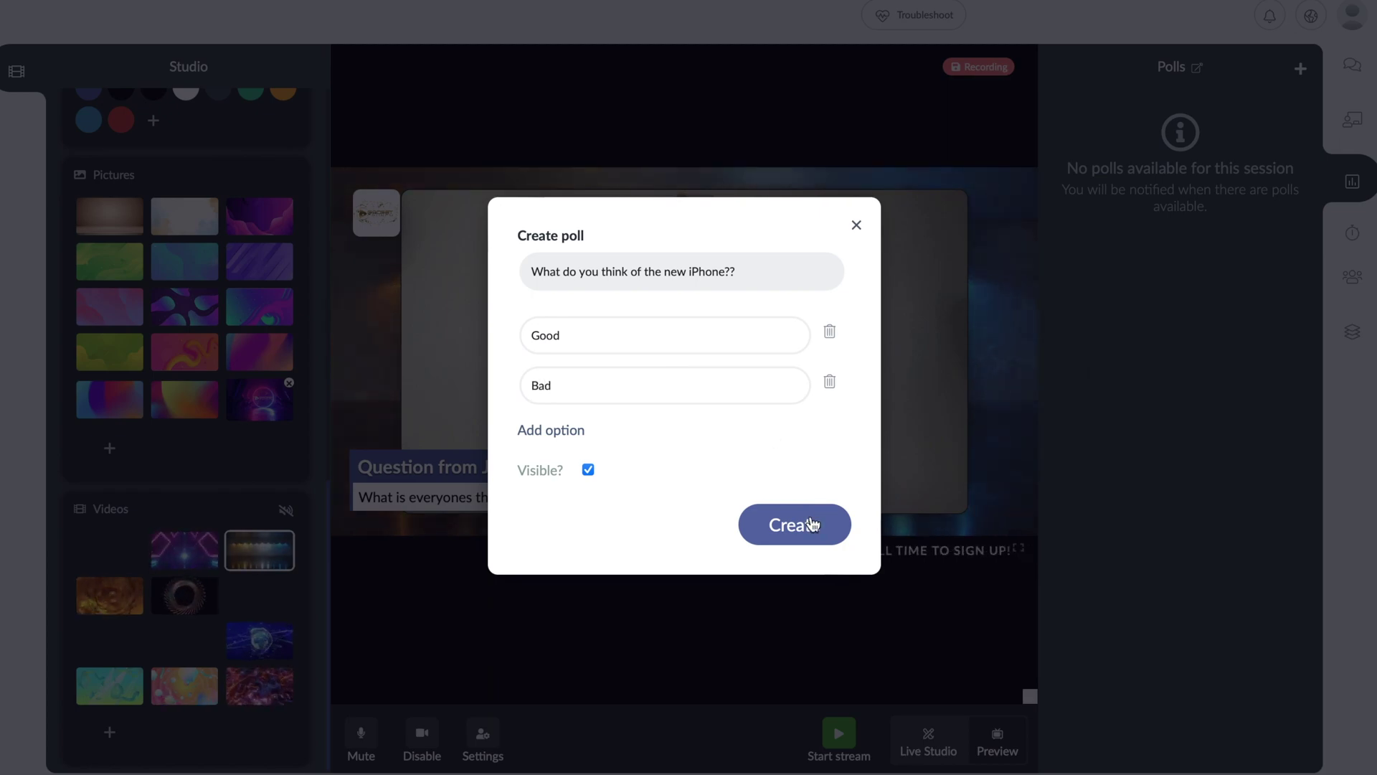
left_click(795, 524)
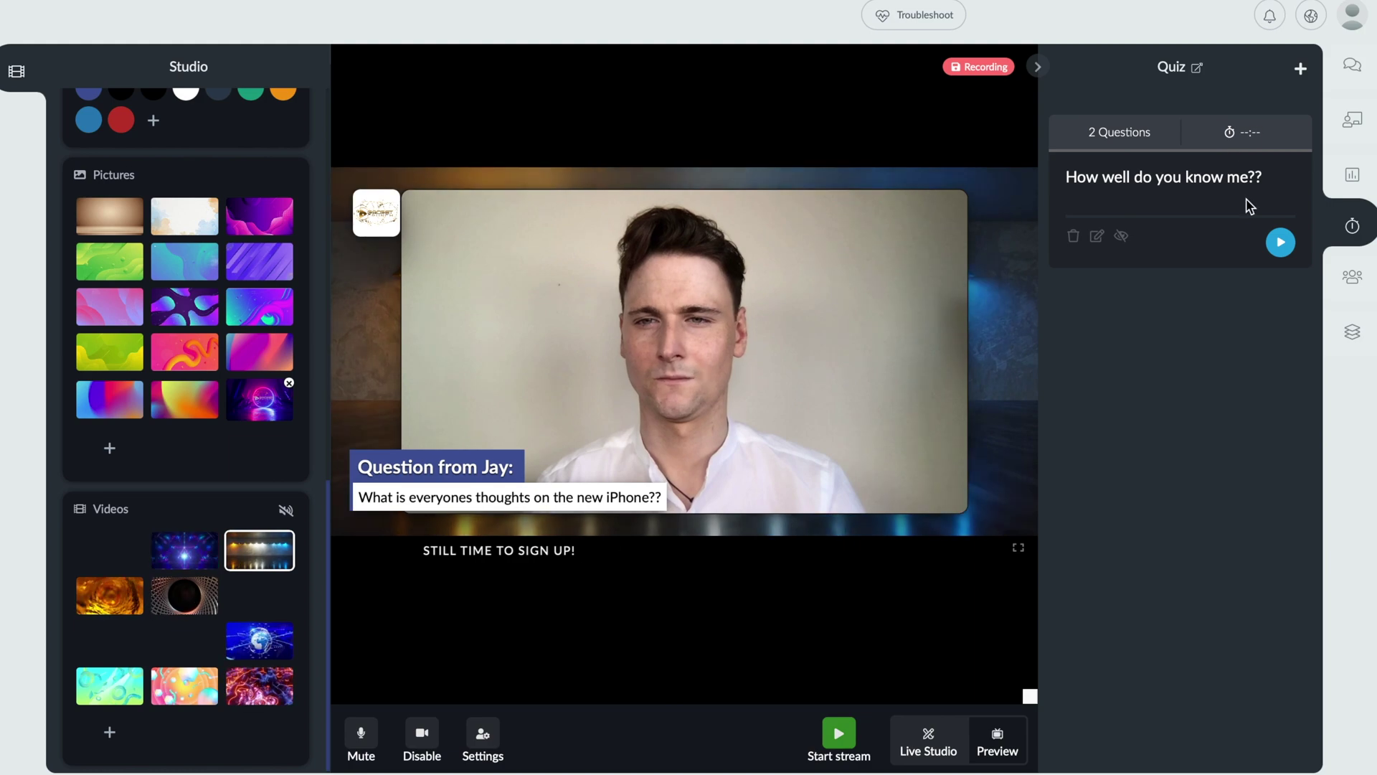
left_click(1279, 240)
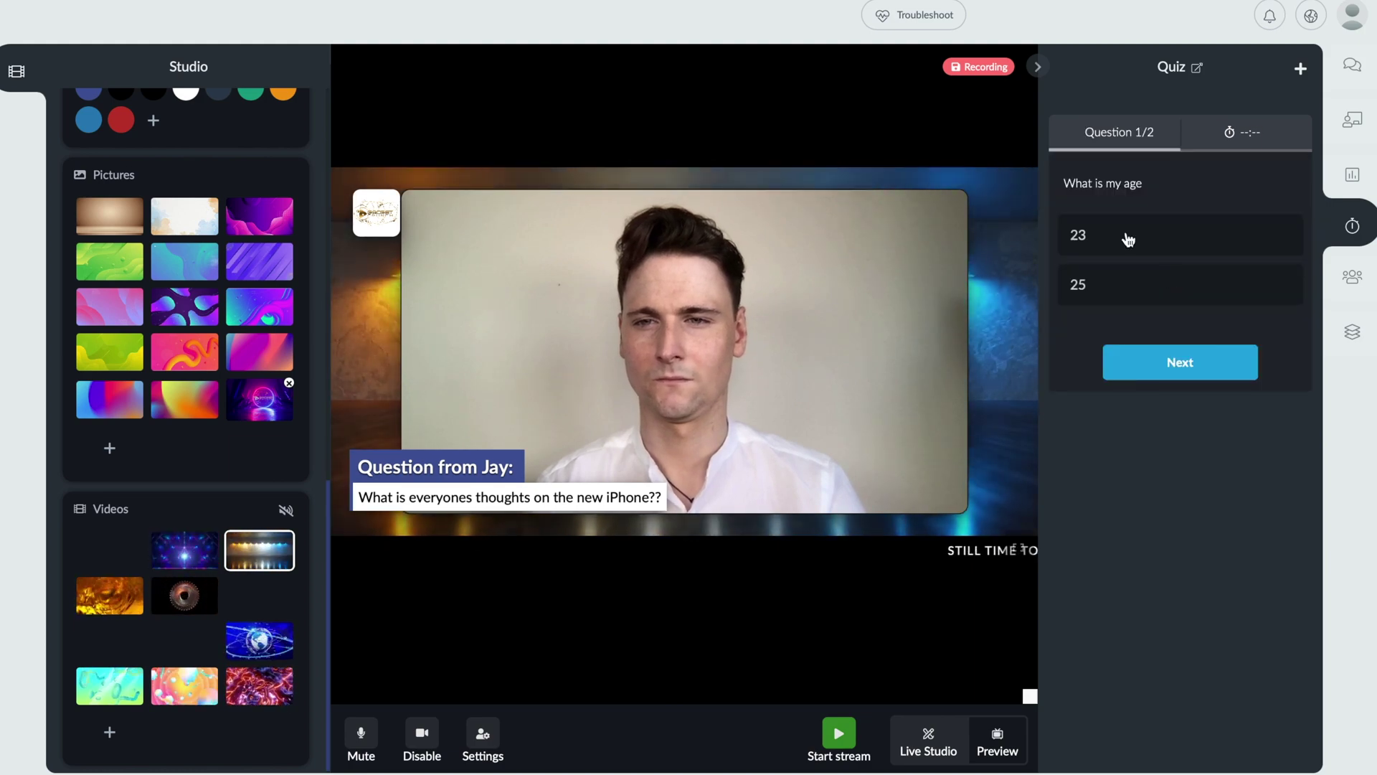
Answer the 'What is my age' quiz question with 25, then bring up the shared Files panel.
left_click(1091, 285)
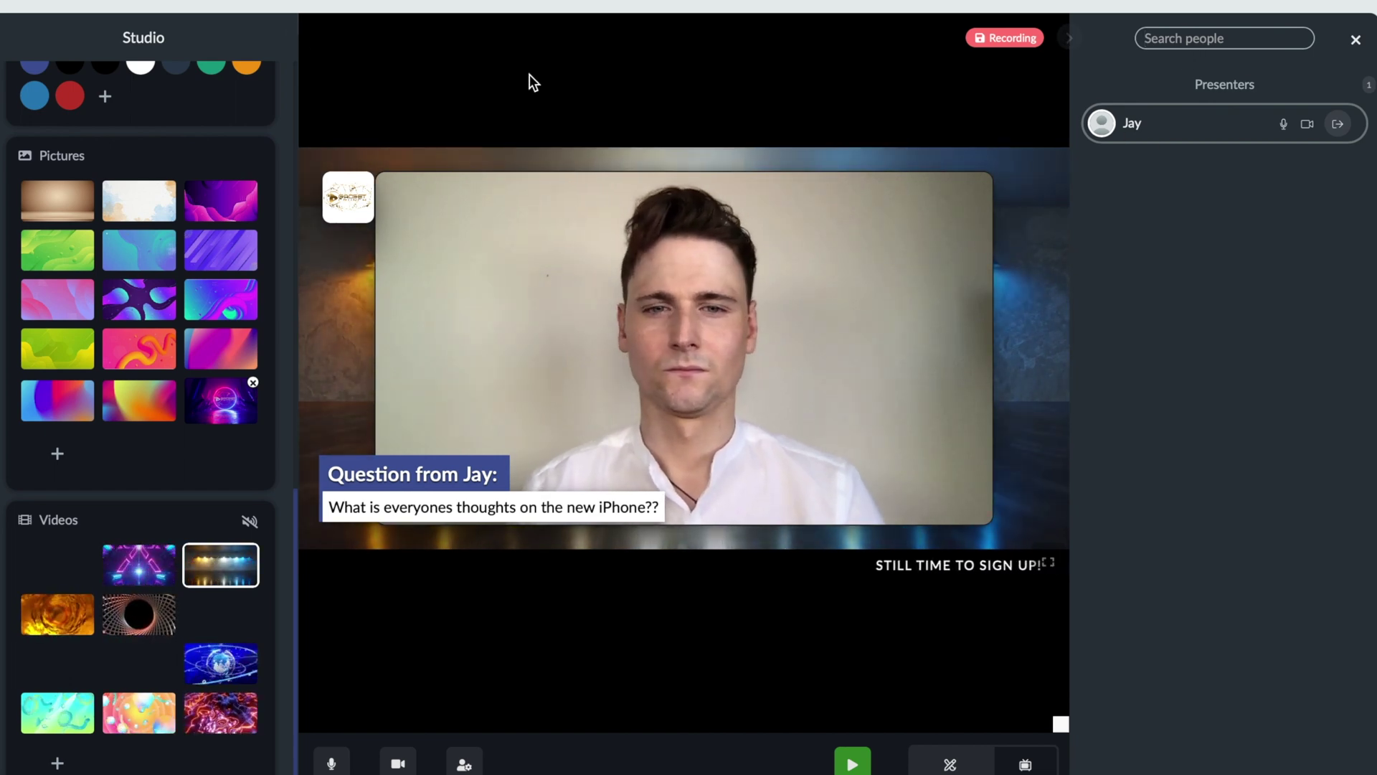
left_click(1356, 39)
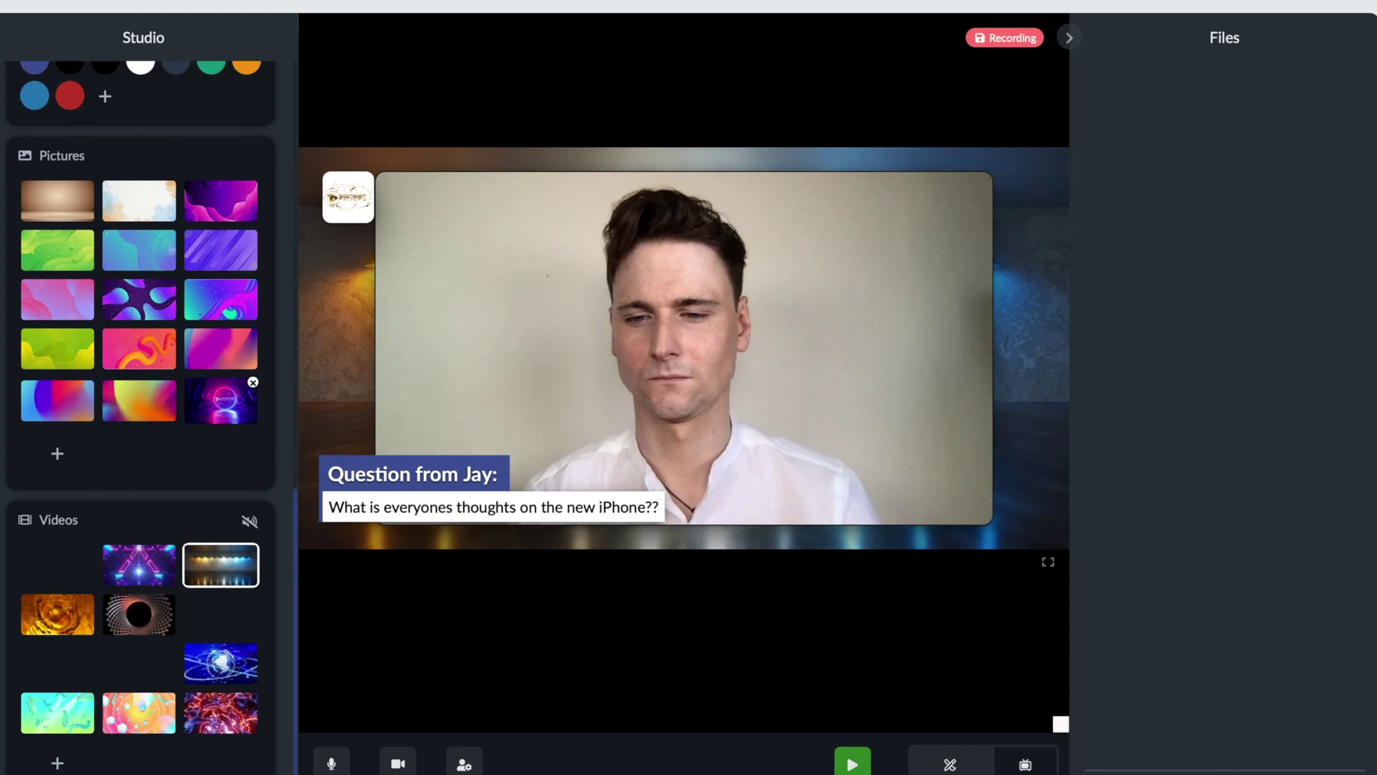
Upload a picture from Downloads as a new downloadable file, then pick a blue stage background colour.
left_click(1146, 380)
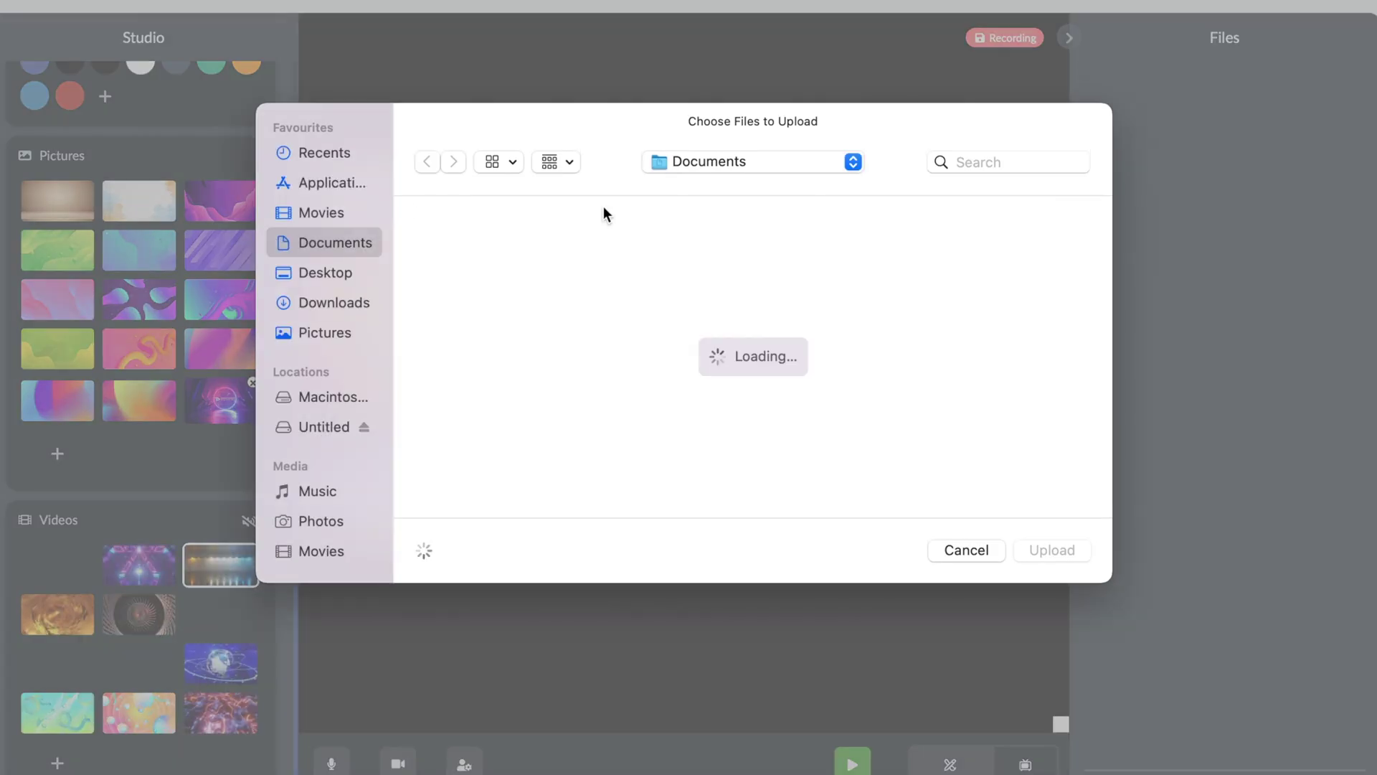
left_click(317, 302)
scroll(615, 254, "down", 5)
scroll(615, 255, "up", 5)
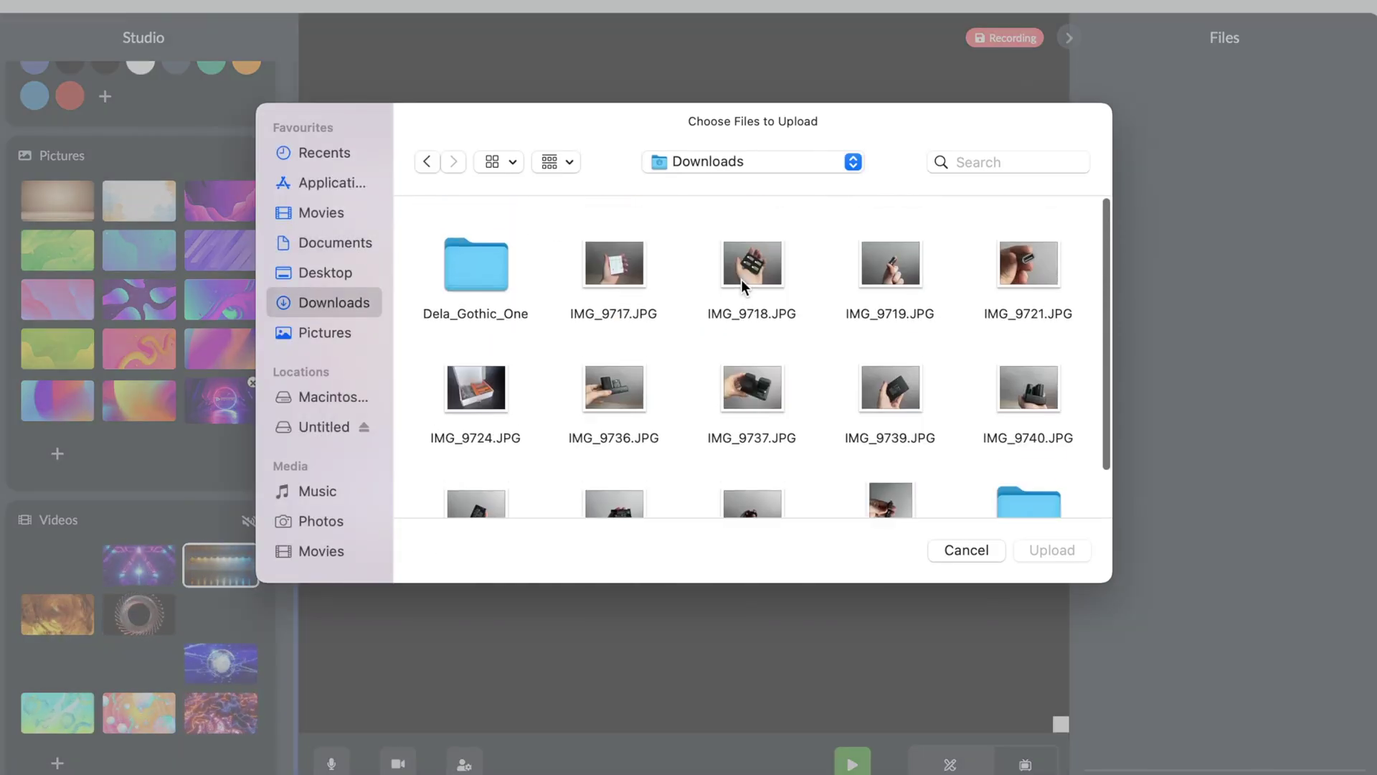
key("Escape")
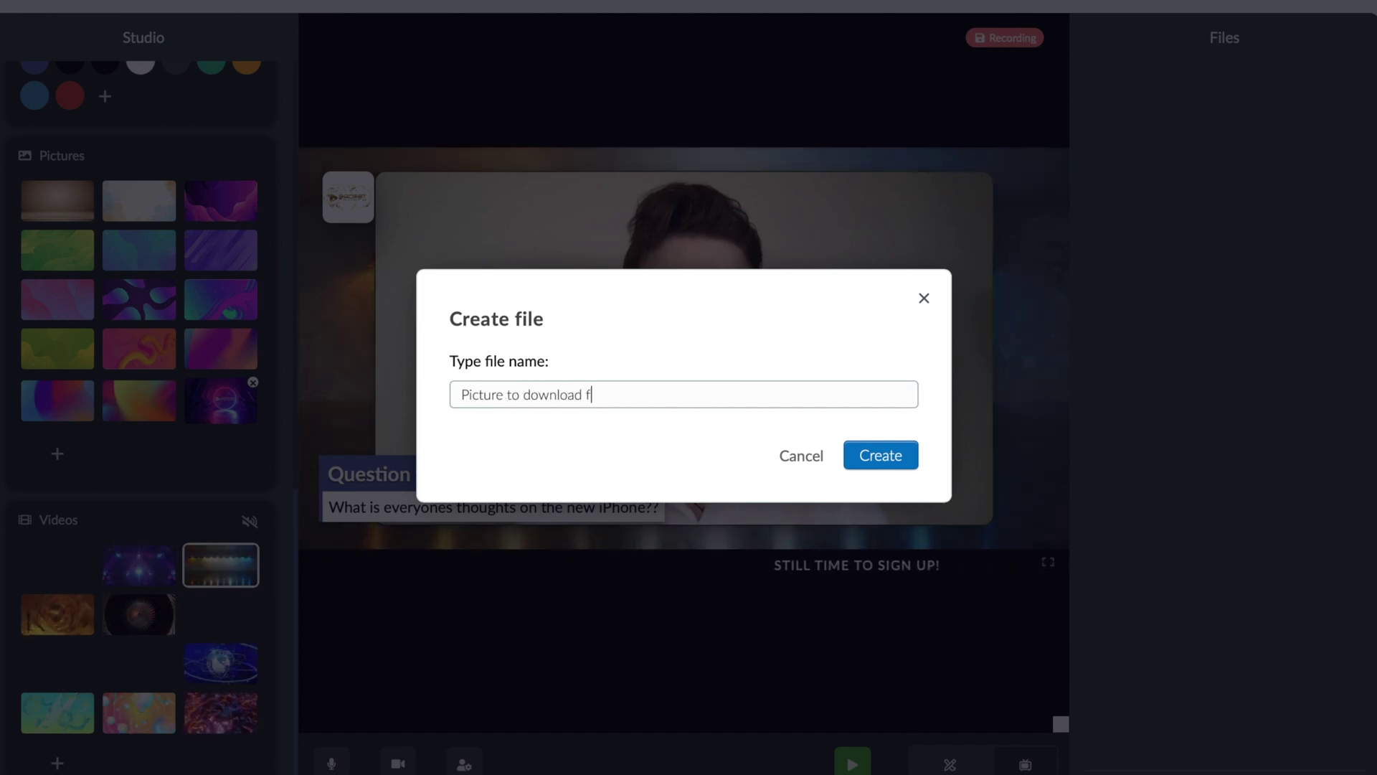
left_click(880, 456)
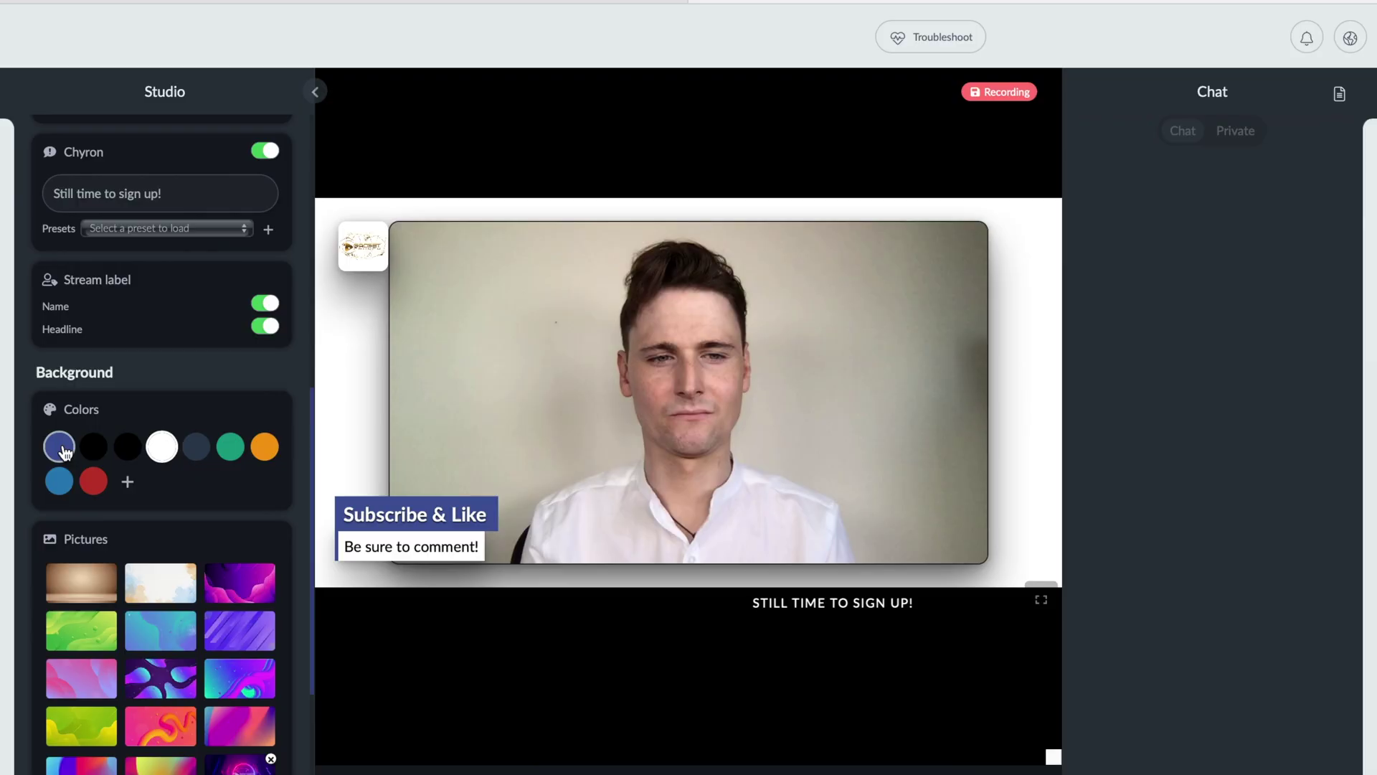
left_click(61, 447)
Switch the stage background to a dark colour, then light blue, then a gradient picture.
left_click(93, 446)
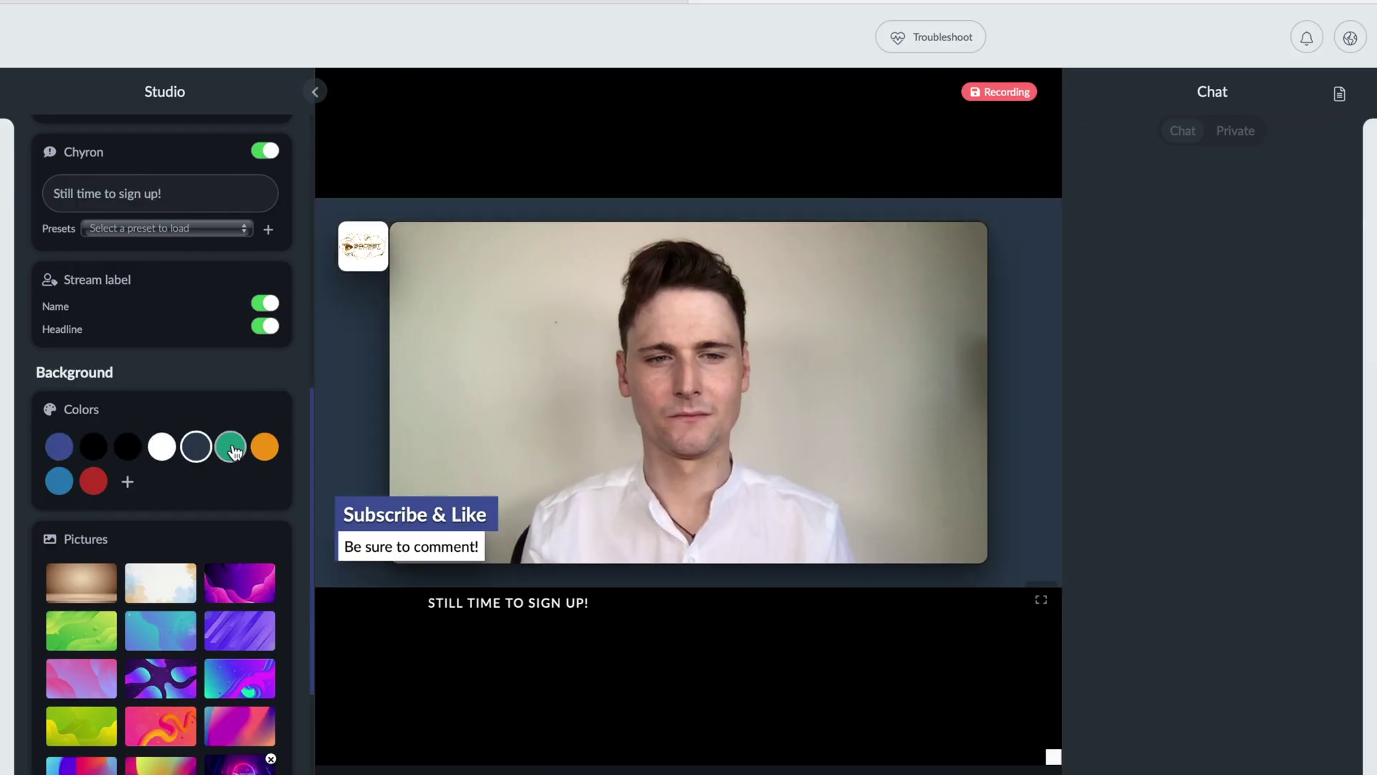
left_click(266, 447)
scroll(268, 452, "down", 1)
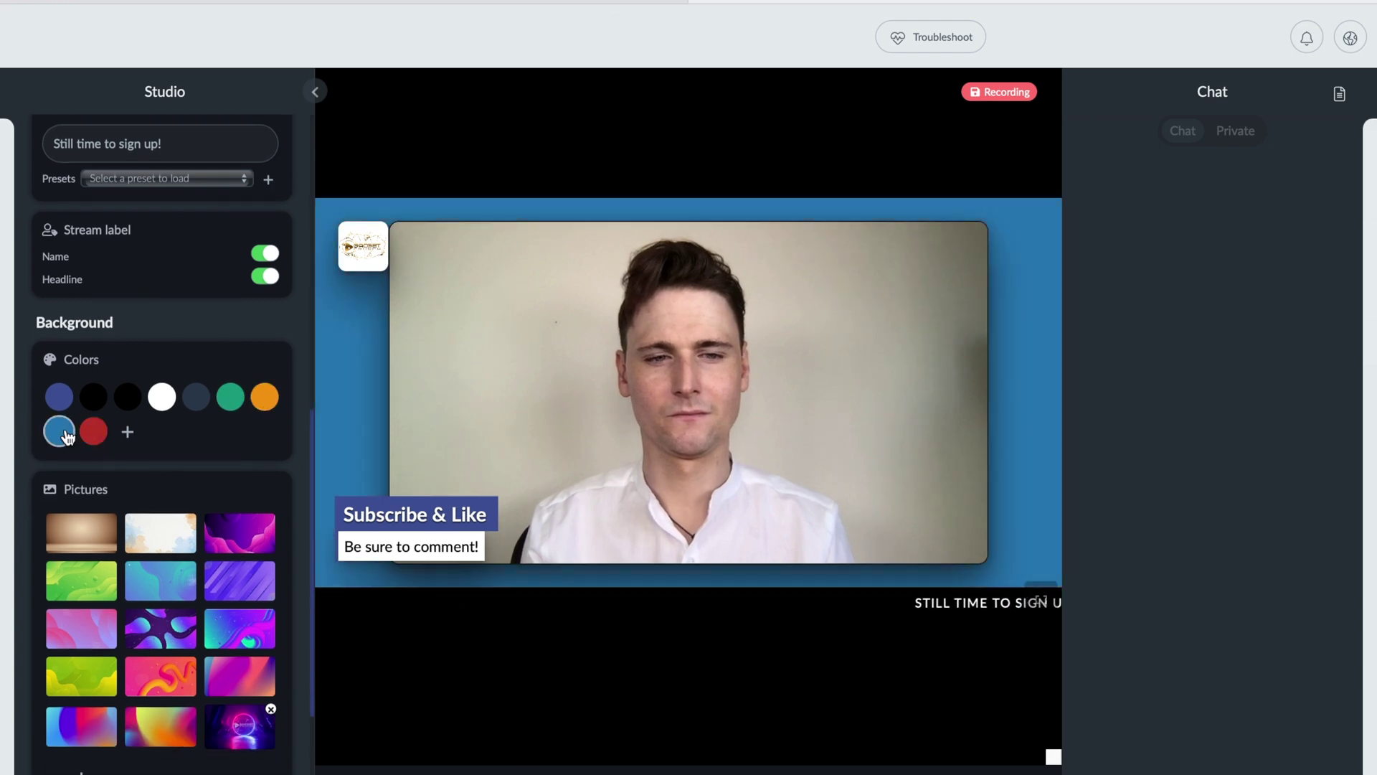
scroll(67, 436, "down", 2)
left_click(79, 439)
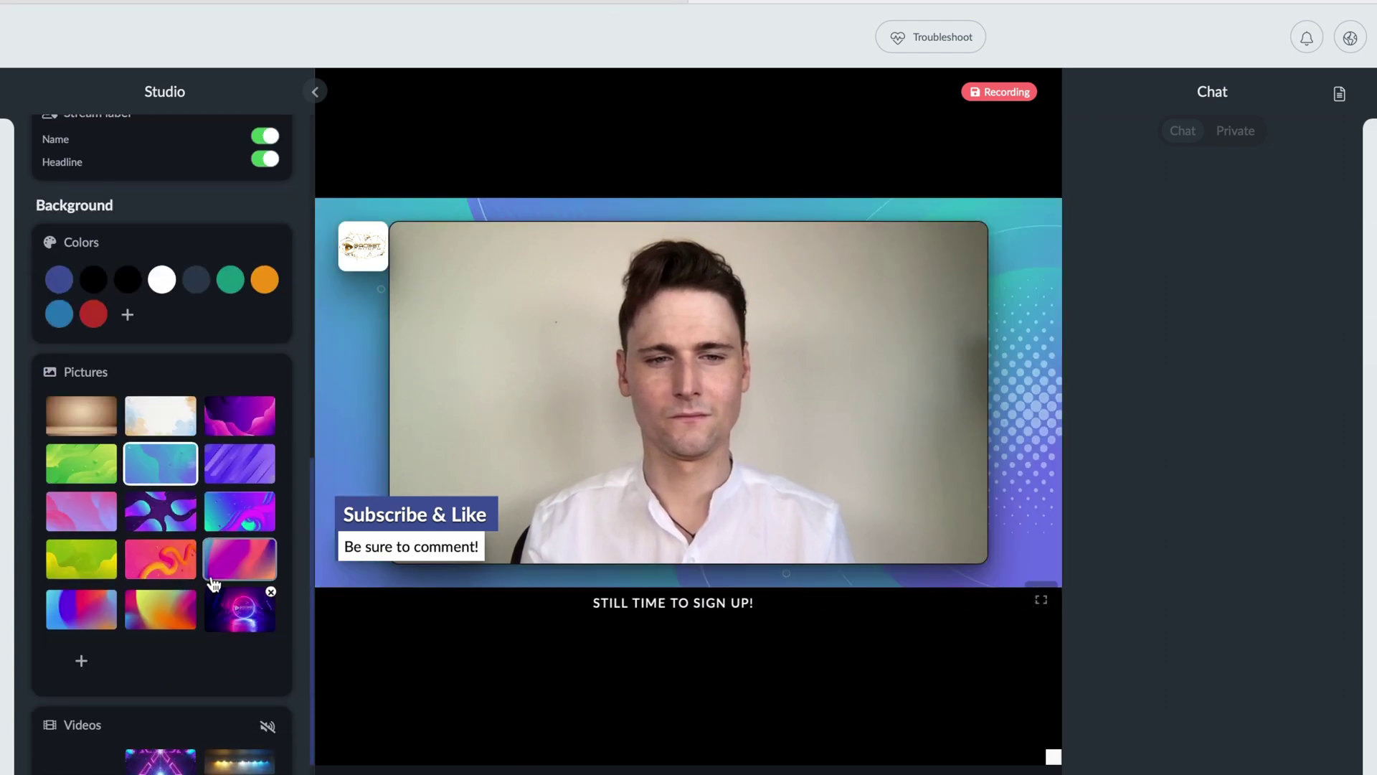
scroll(216, 530, "down", 3)
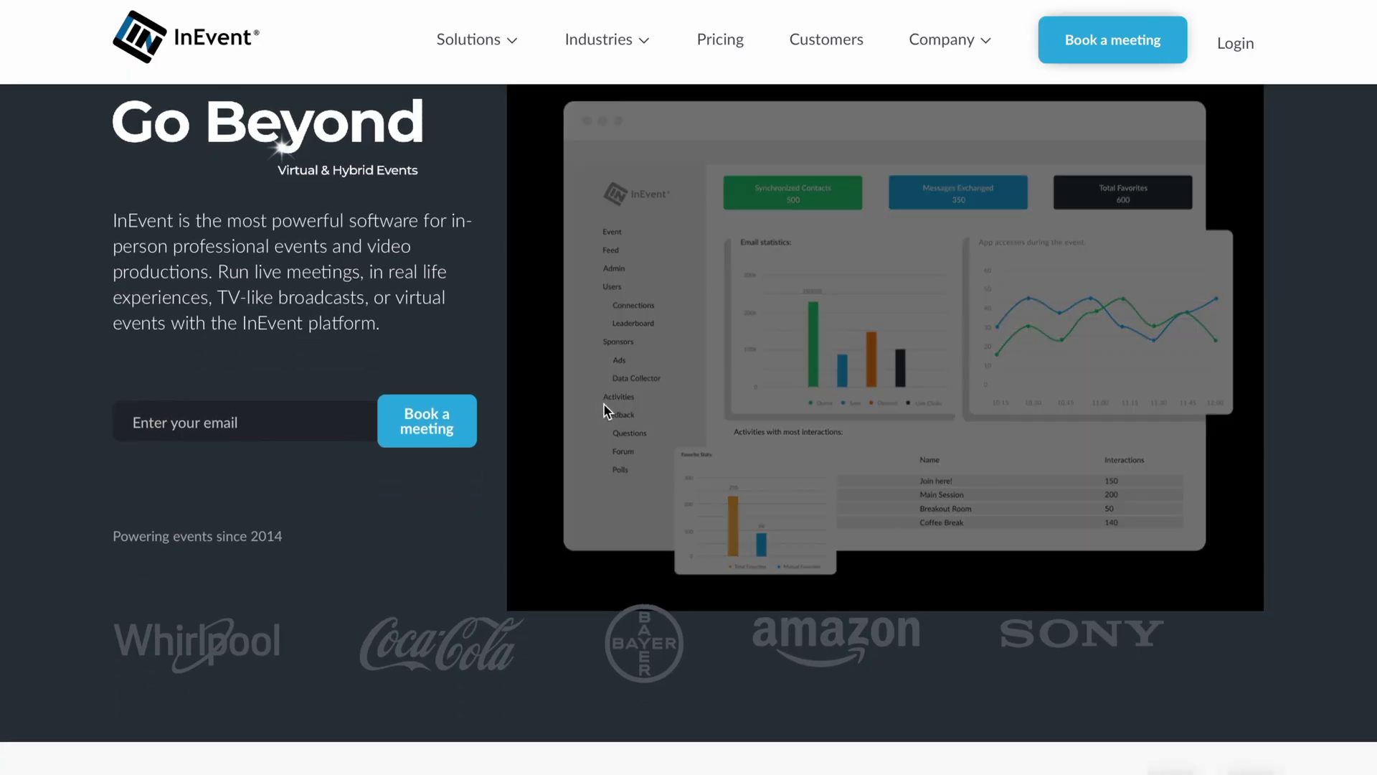
Scroll down the homepage past the customer cards to reach the Live Studio section.
scroll(606, 407, "down", 2)
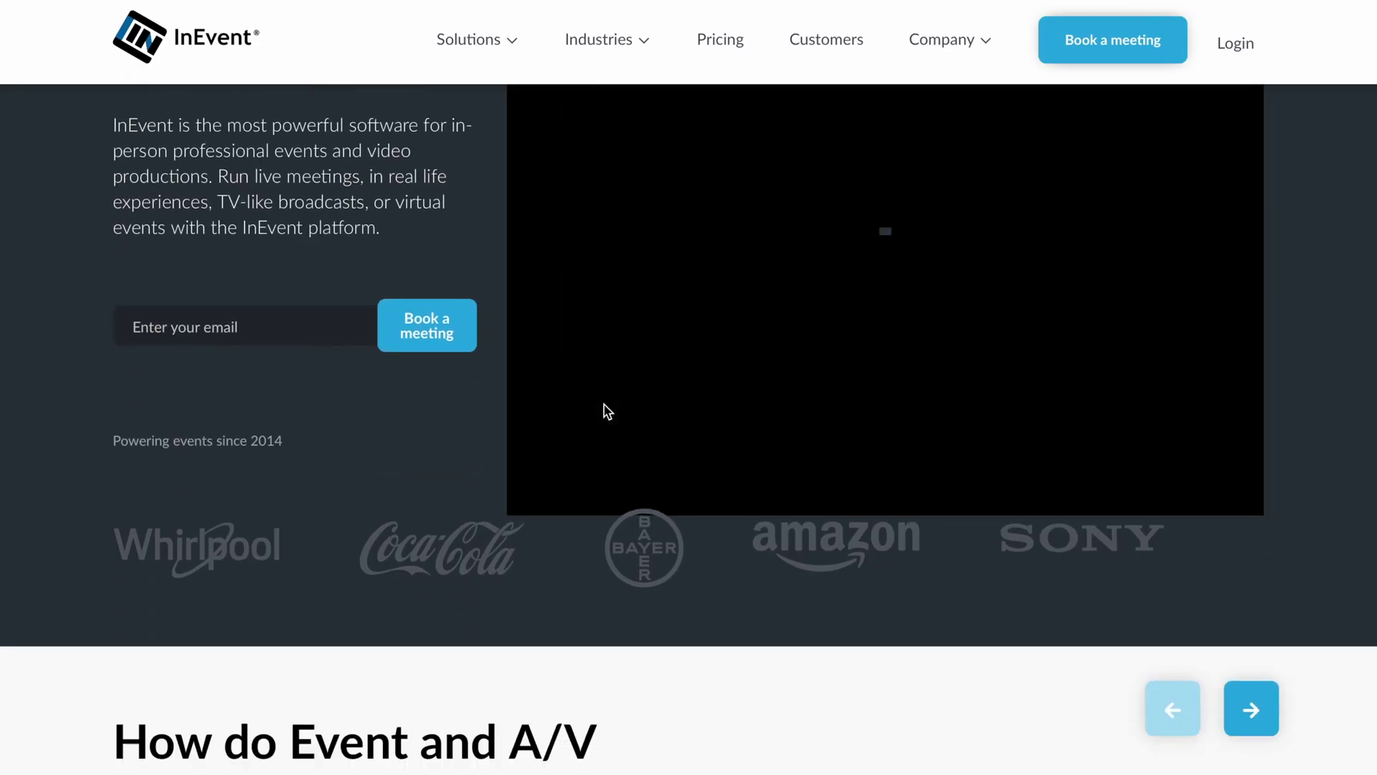
scroll(608, 411, "down", 5)
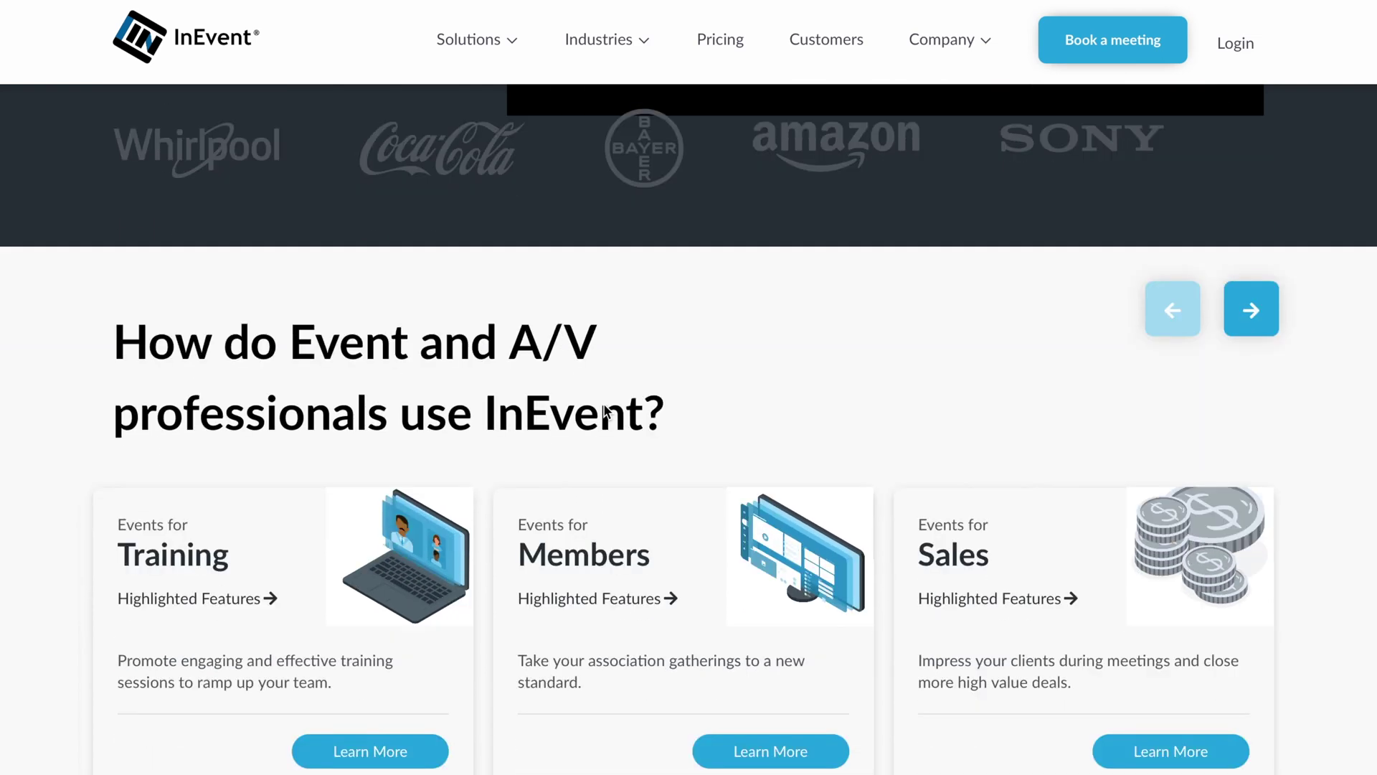
scroll(606, 411, "down", 5)
mouse_move(604, 403)
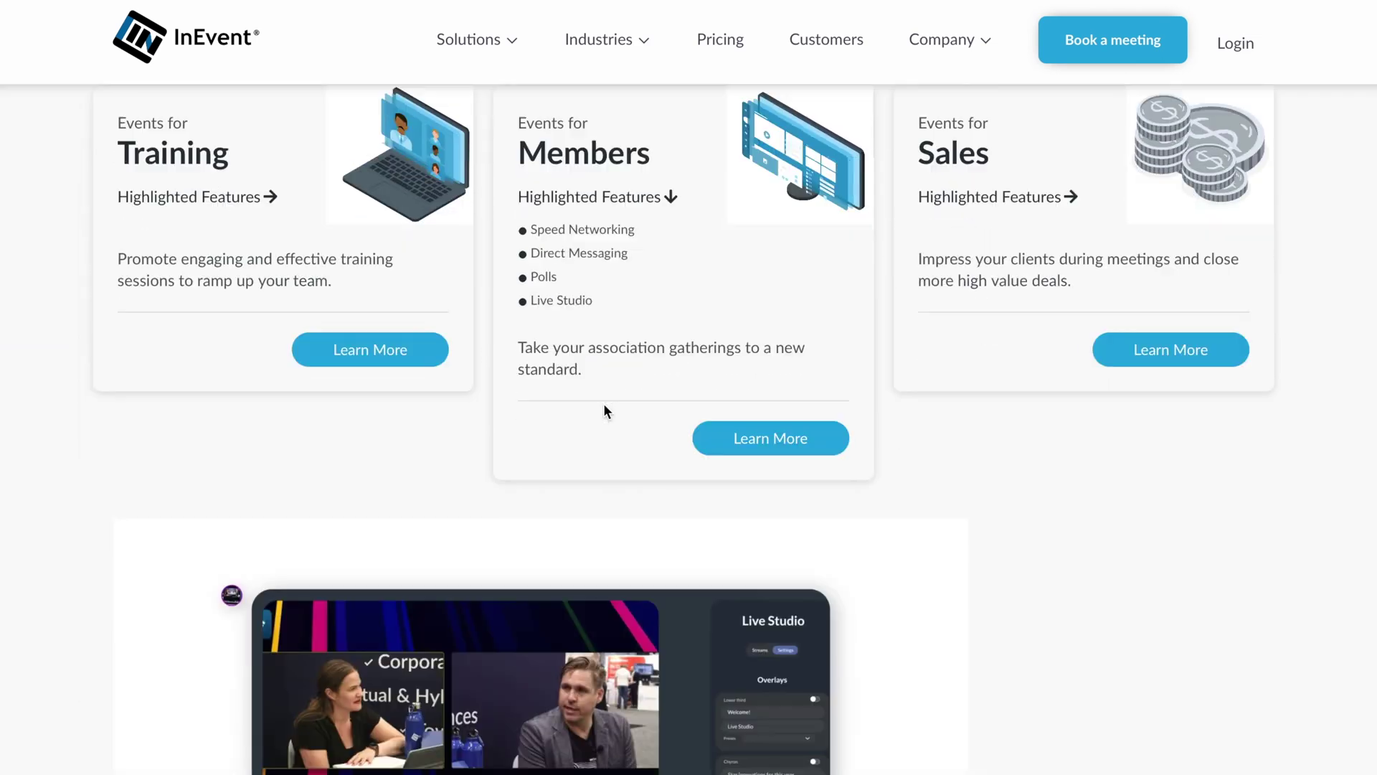
scroll(604, 405, "down", 1)
scroll(604, 406, "down", 3)
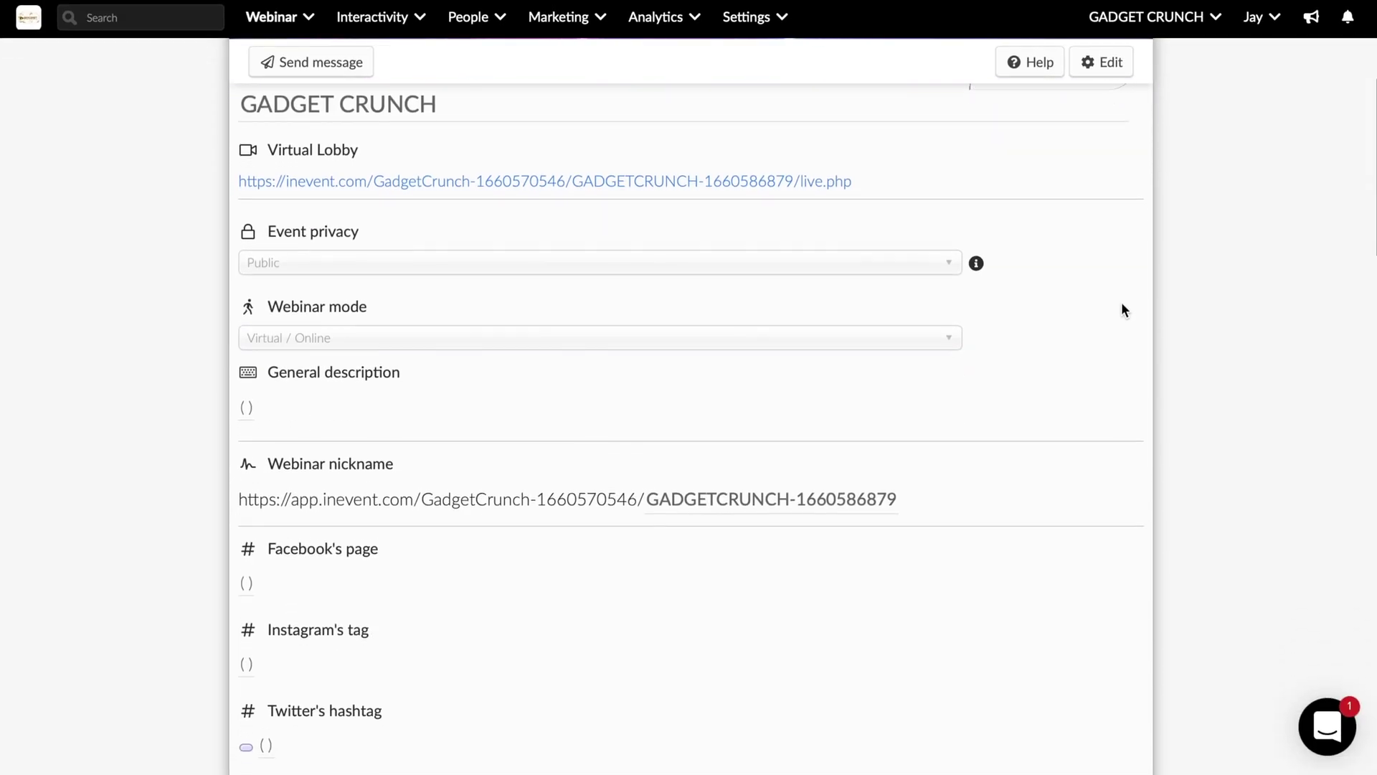
Scroll the GADGET CRUNCH details down to the nickname, social media, RSS feed and capacity fields.
scroll(1121, 302, "down", 2)
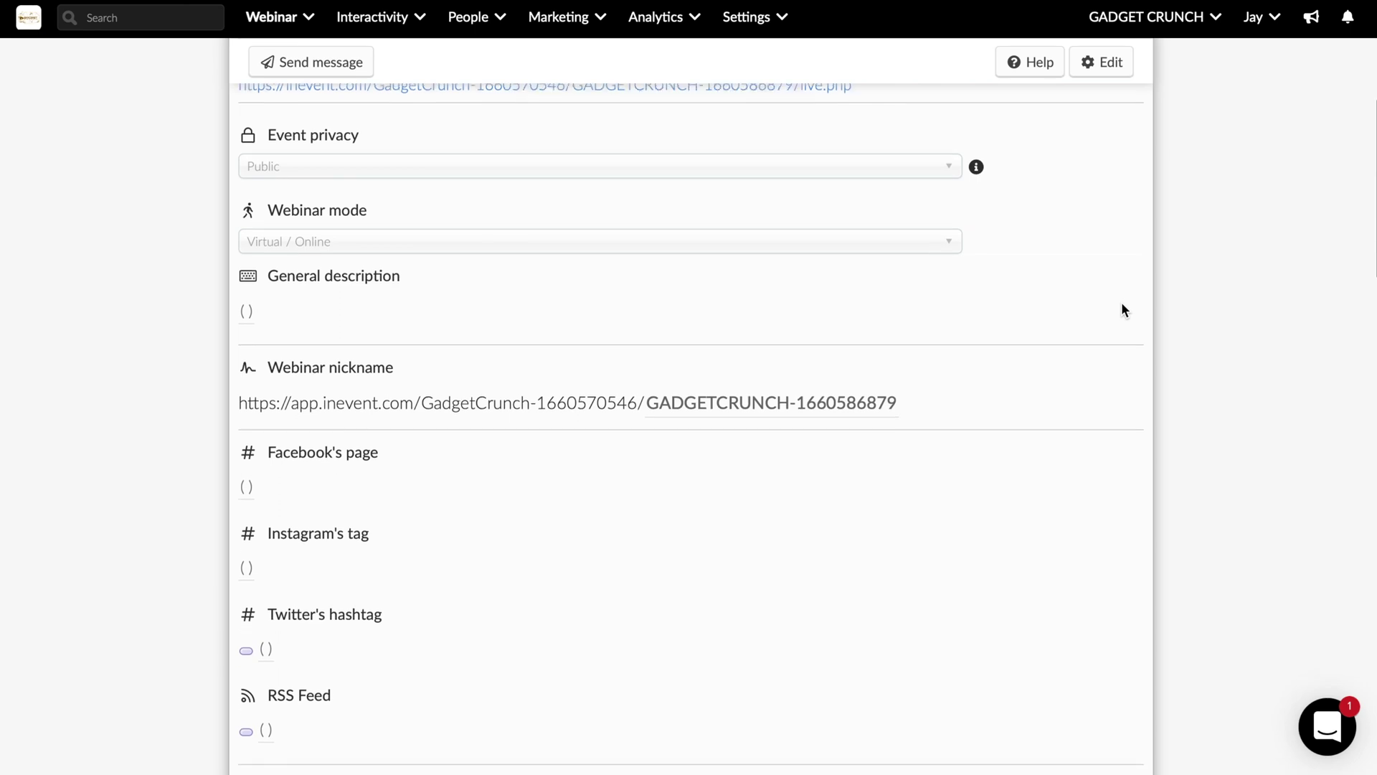
scroll(1122, 303, "down", 2)
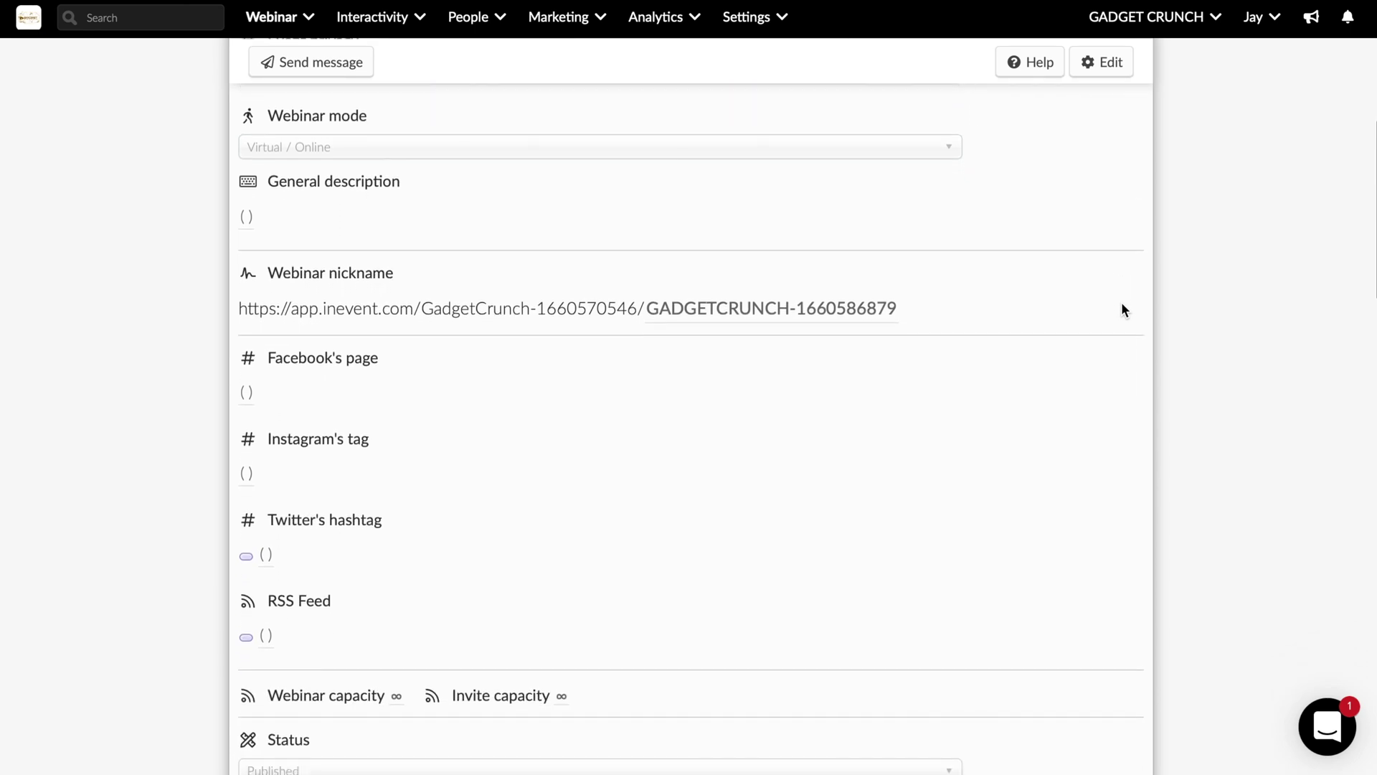